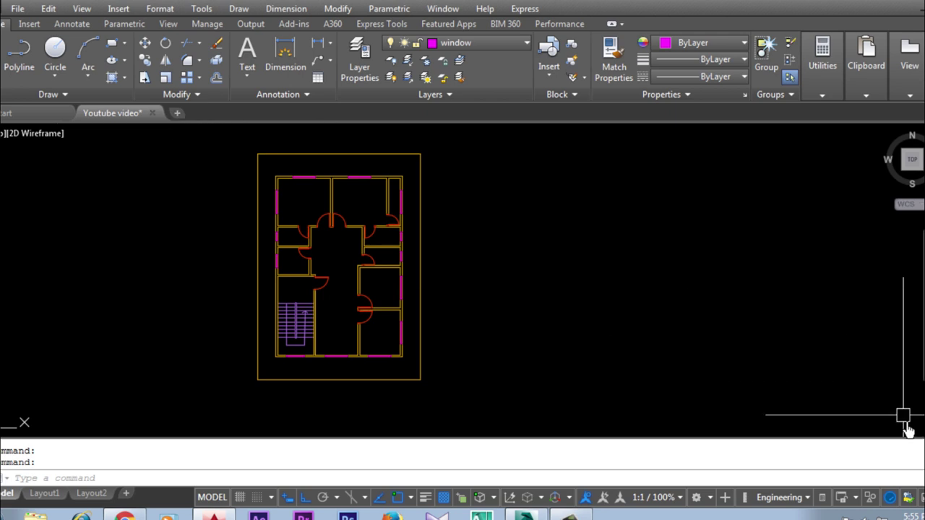
# - Switch AutoCAD to the 3D Modeling workspace and pan the floor plan toward the centre
pyautogui.click(710, 499)
pyautogui.click(732, 372)
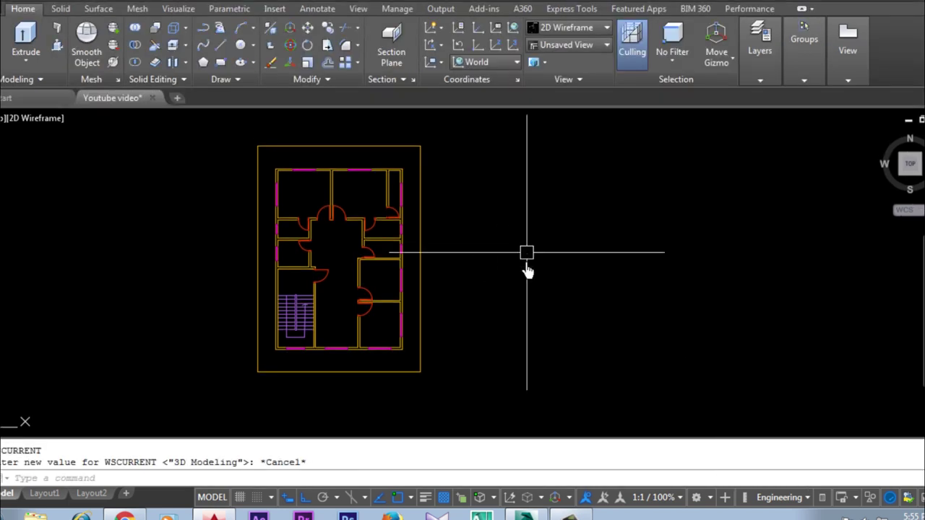
pyautogui.moveTo(404, 280); pyautogui.dragTo(449, 304, button='middle')
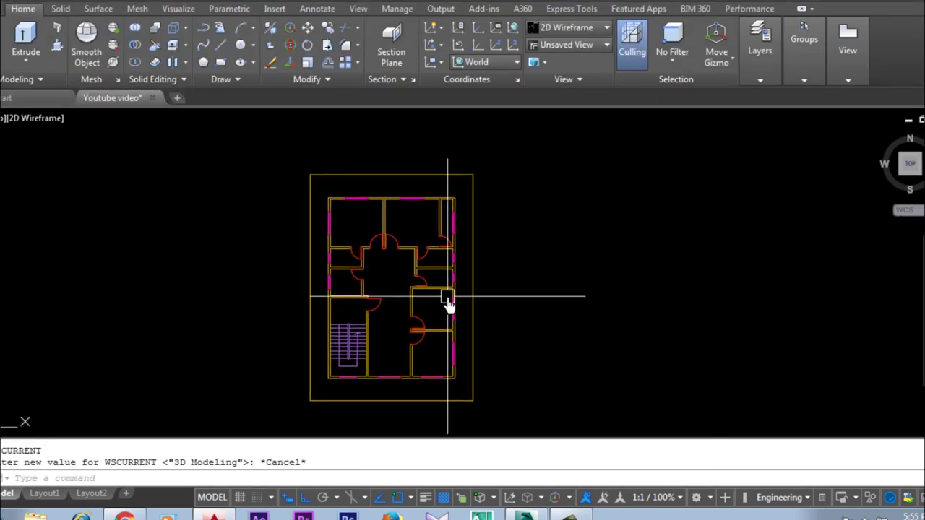
pyautogui.click(578, 47)
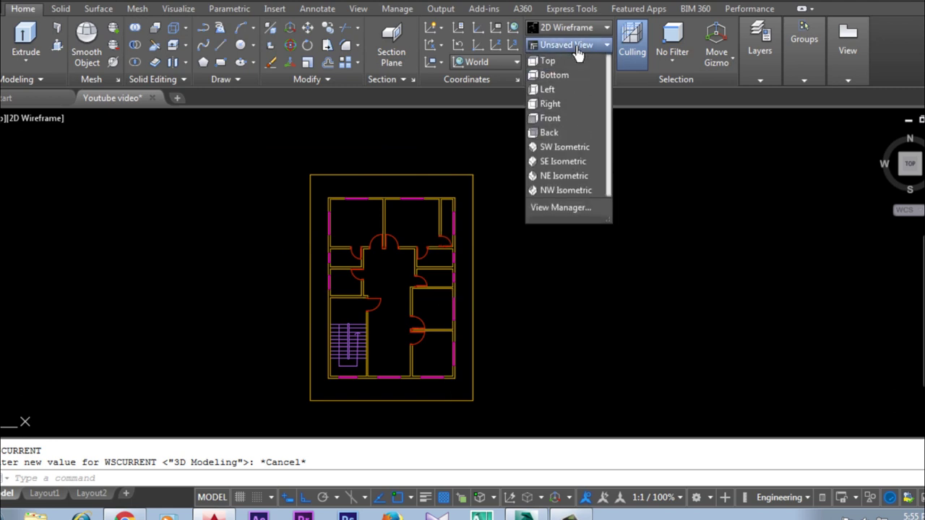
# - View the floor plan from the SW Isometric angle, zoomed out to fit
pyautogui.click(557, 148)
pyautogui.scroll(2, 301, 251)
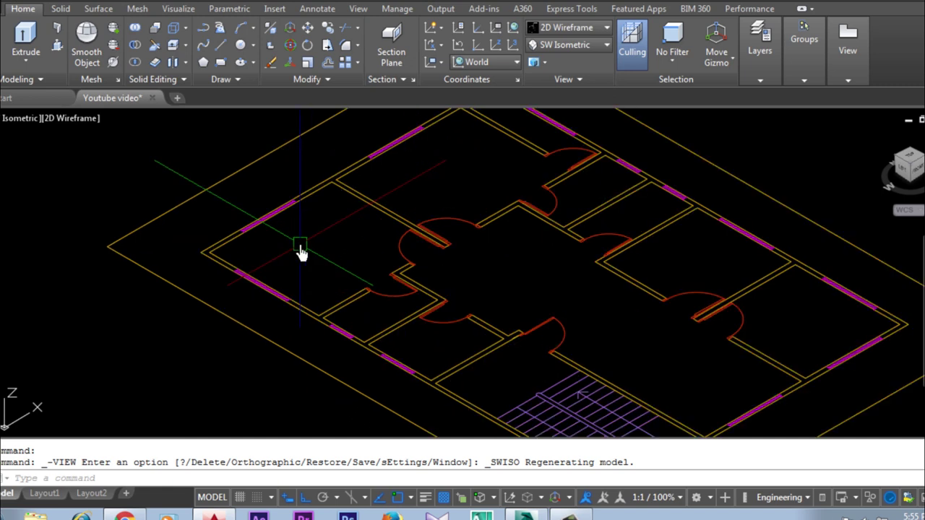
pyautogui.scroll(-1, 421, 229)
pyautogui.scroll(-1, 490, 300)
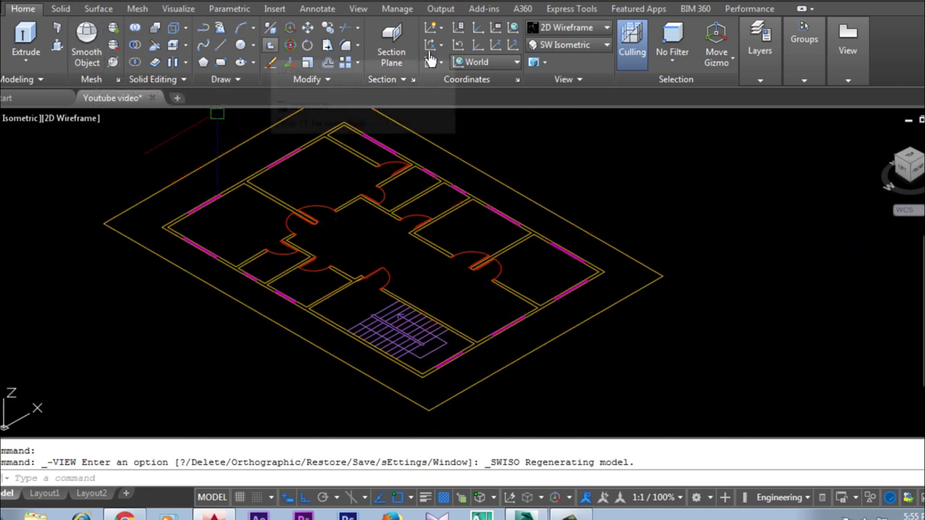
pyautogui.rightClick(526, 518)
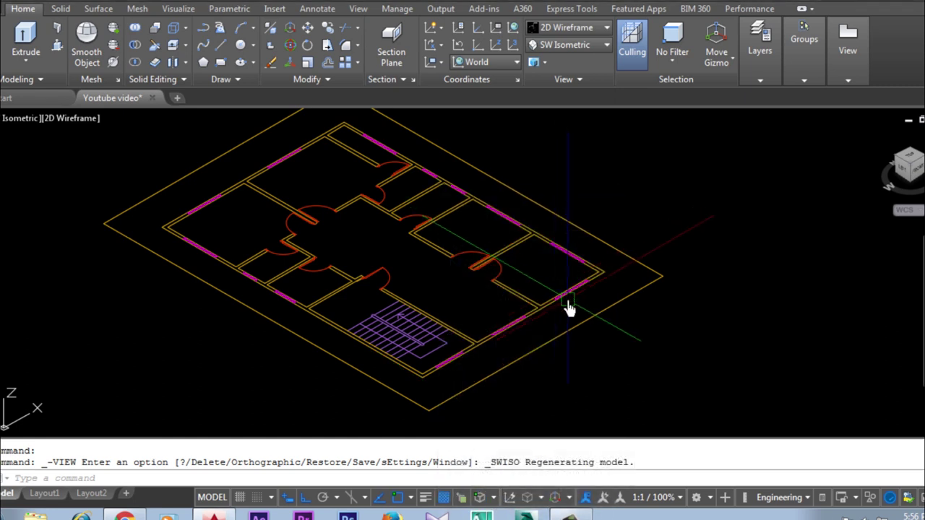
# - Zoom in on the staircase's outer wall and place a polysolid start point there
pyautogui.moveTo(466, 246)
pyautogui.mouseDown(button='middle')
pyautogui.moveTo(502, 219)
pyautogui.moveTo(470, 231)
pyautogui.mouseUp(button='middle')
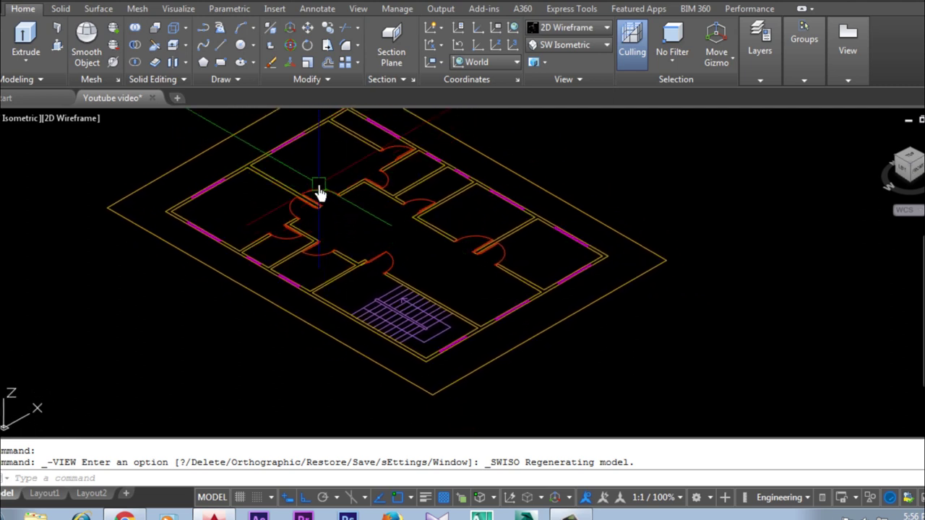
pyautogui.scroll(1, 342, 320)
pyautogui.scroll(4, 380, 383)
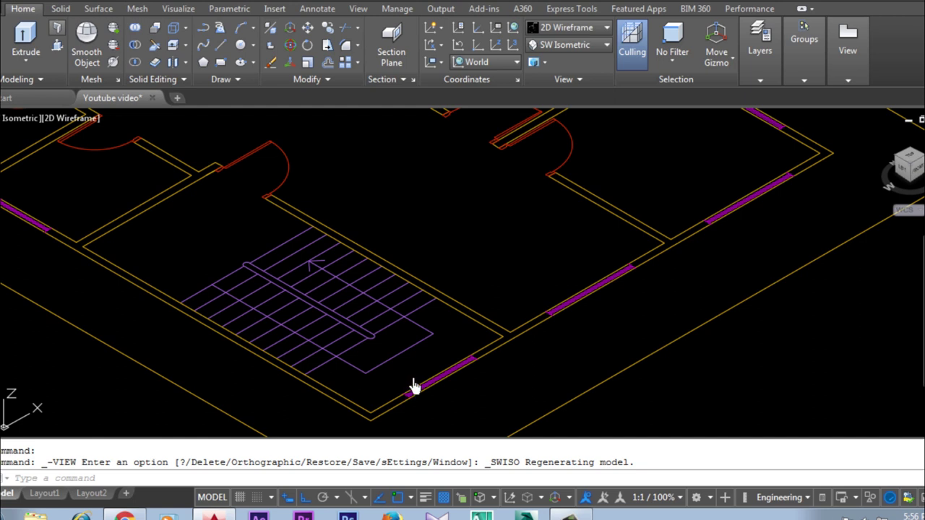
pyautogui.scroll(1, 490, 384)
pyautogui.scroll(1, 399, 390)
pyautogui.scroll(1, 401, 361)
pyautogui.click(436, 396)
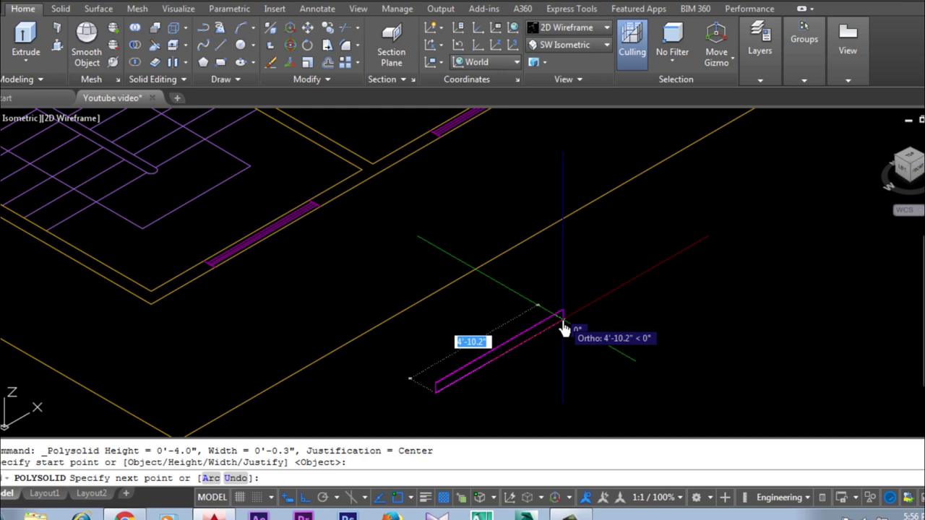
# - Cancel the unwanted polysolid and start a fresh Polysolid command
pyautogui.rightClick(564, 329)
pyautogui.press('Escape')
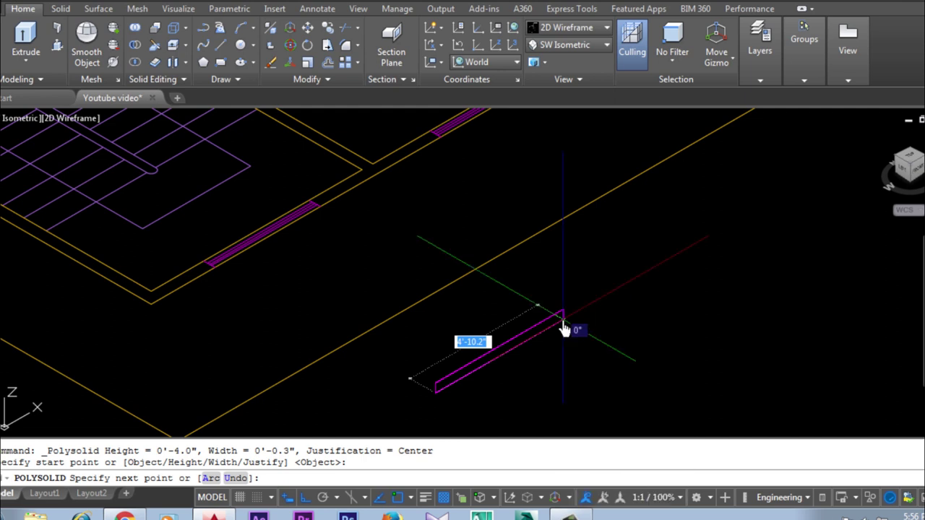
pyautogui.press('Escape')
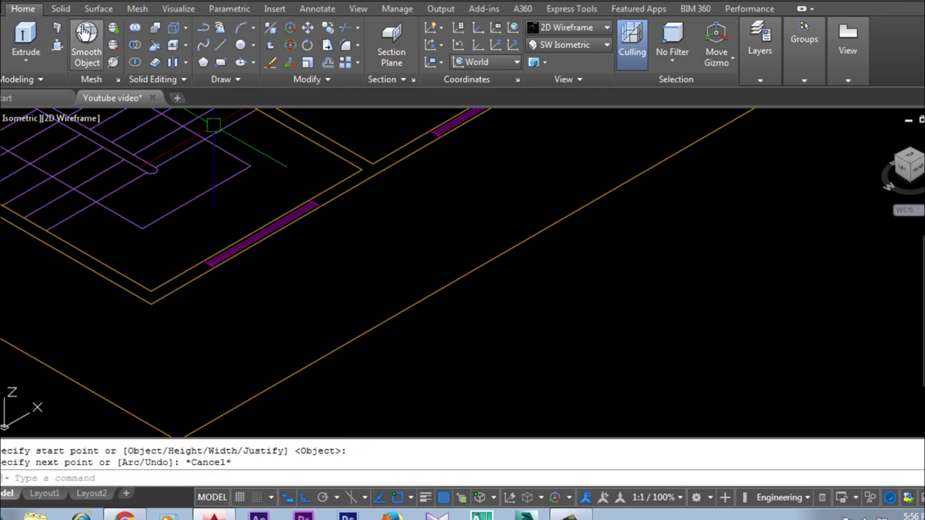
pyautogui.click(59, 36)
# - Set the polysolid width to 5 inches and its height to 10 feet
pyautogui.rightClick(473, 340)
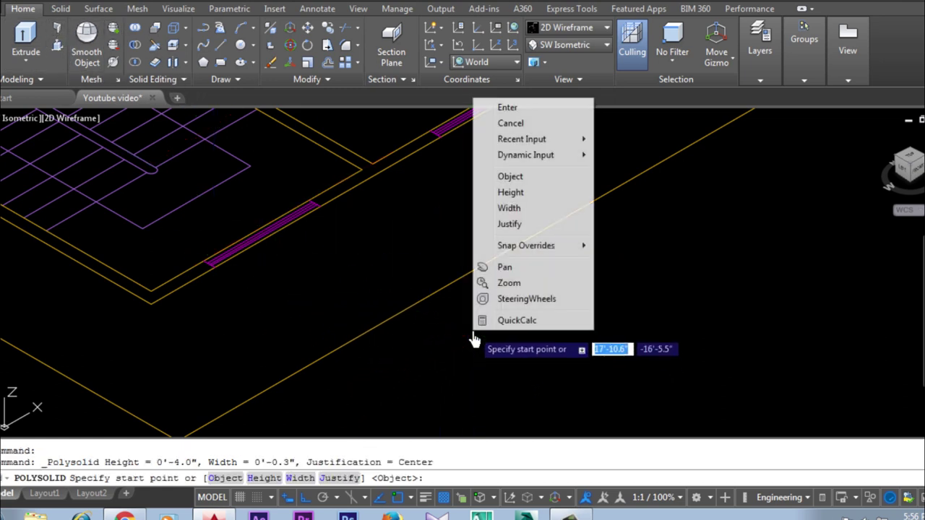
pyautogui.click(510, 208)
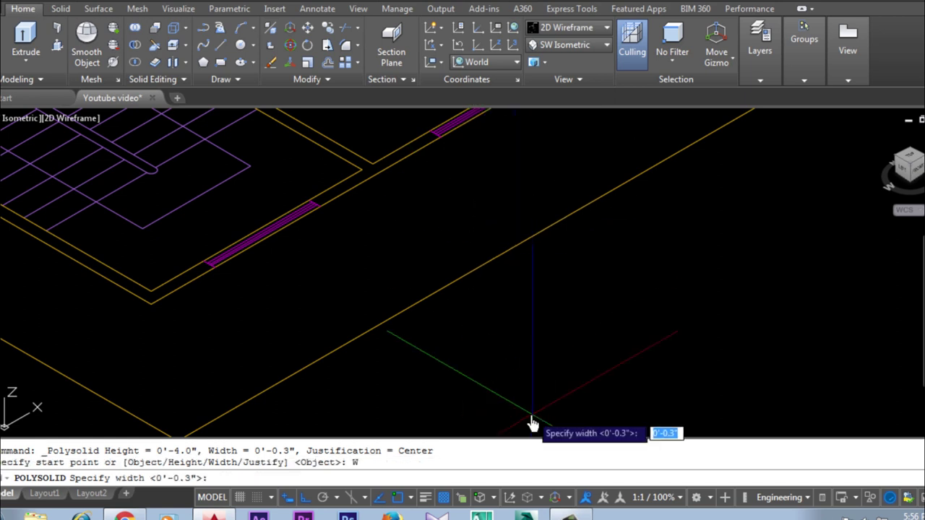
pyautogui.write('5')
pyautogui.press('Return')
pyautogui.rightClick(522, 322)
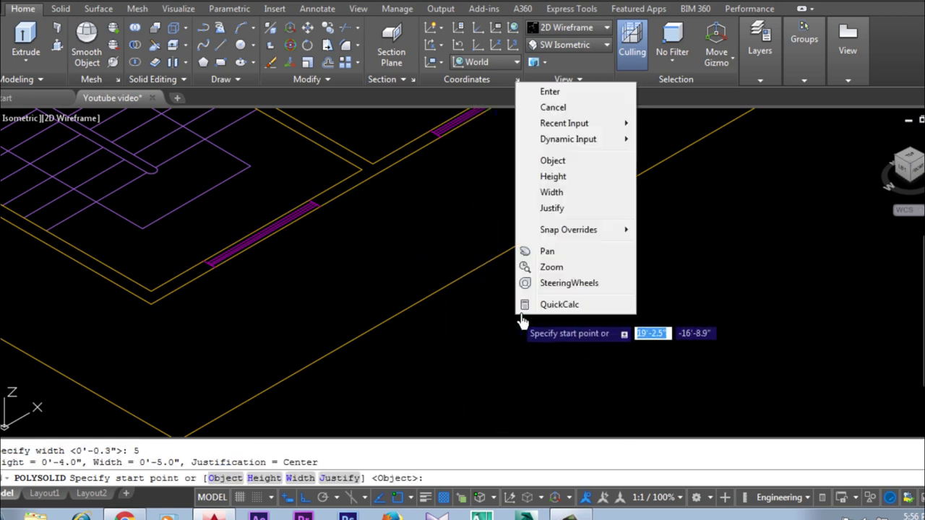
pyautogui.click(562, 179)
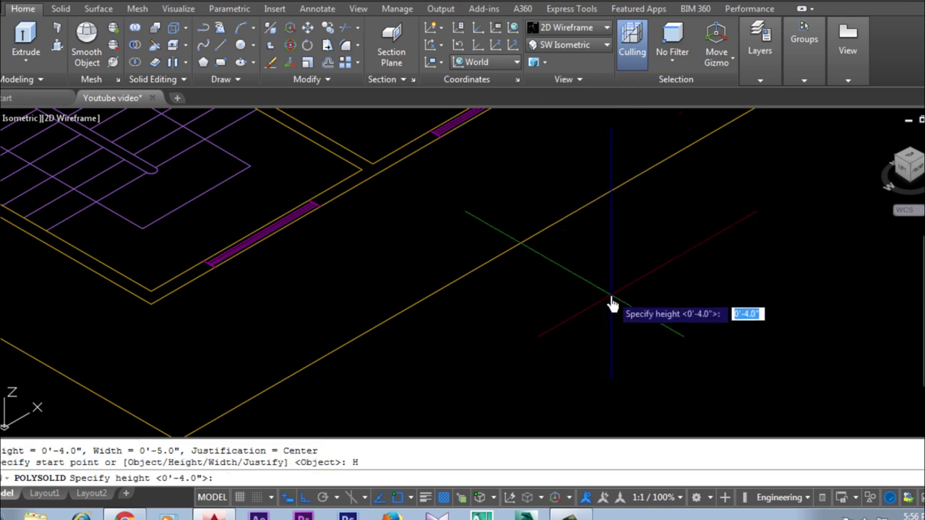
pyautogui.write("10'")
pyautogui.press('Return')
# - Left-justify the polysolid and start it at the outer wall corner
pyautogui.rightClick(571, 264)
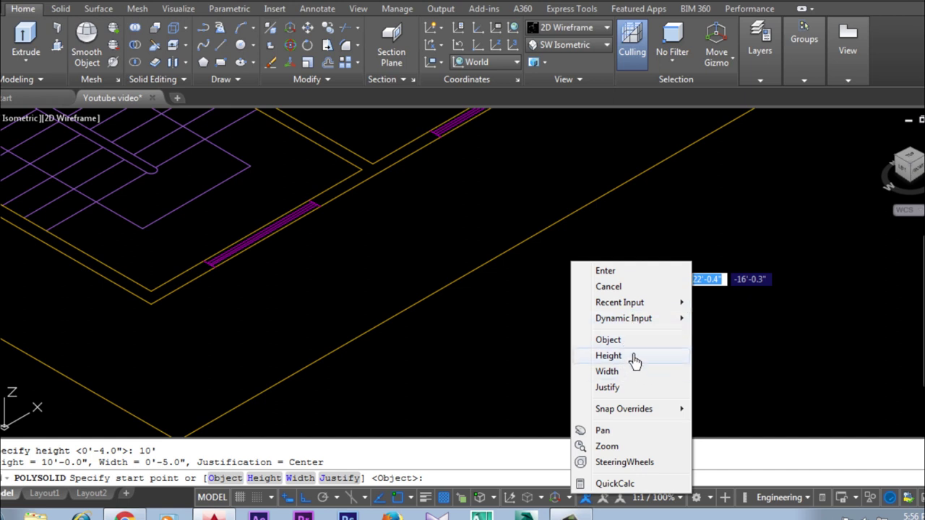
pyautogui.click(609, 388)
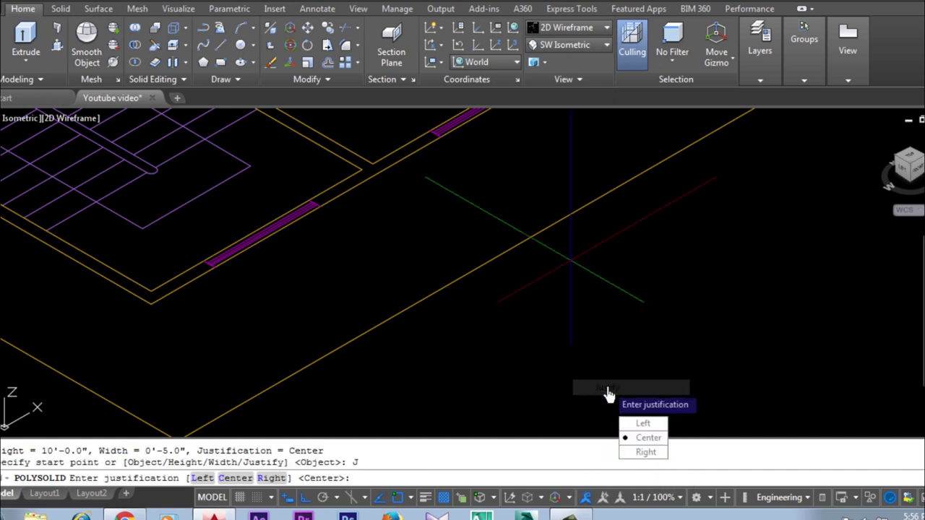
pyautogui.click(649, 425)
pyautogui.scroll(-3, 337, 345)
pyautogui.scroll(3, 372, 337)
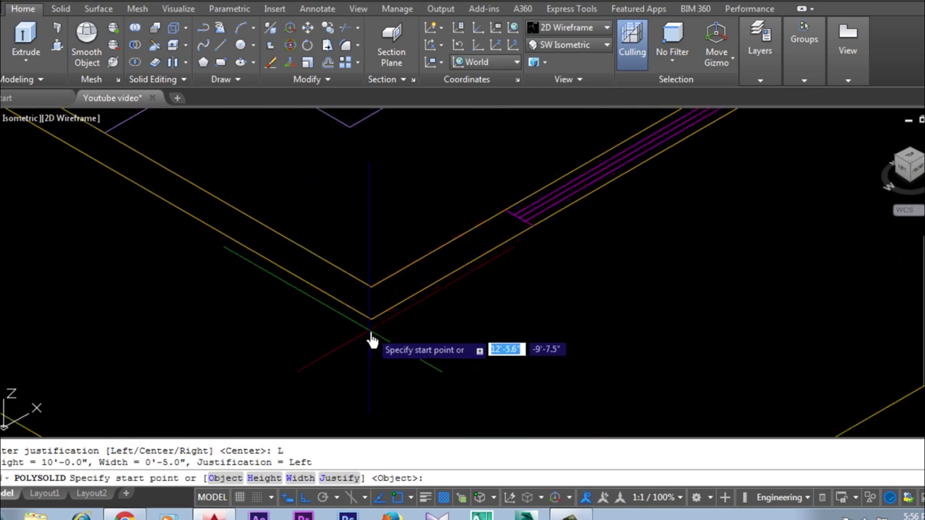
pyautogui.click(372, 318)
pyautogui.rightClick(432, 328)
# - End the polysolid as a corner post and preview the Shaded, Shaded with Edges and Conceptual styles
pyautogui.click(492, 333)
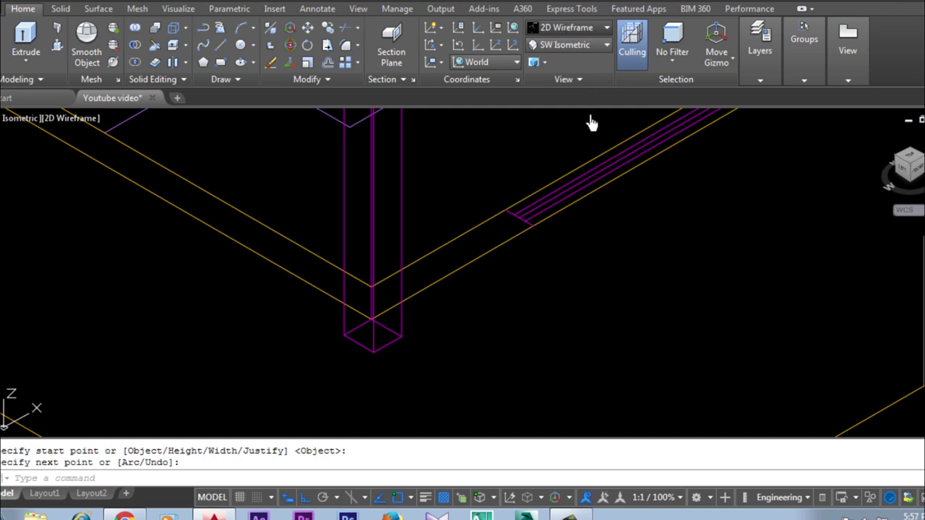
pyautogui.click(576, 29)
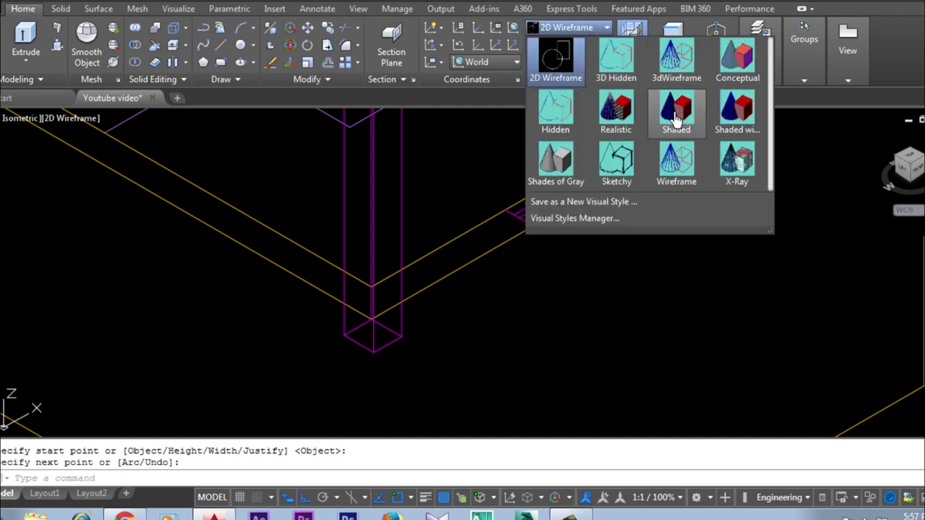
pyautogui.click(676, 119)
pyautogui.press('Escape')
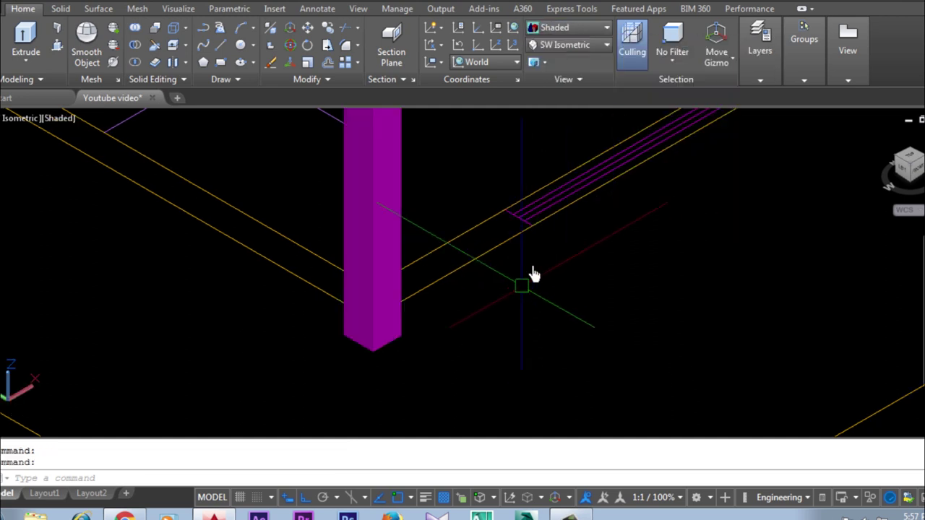
pyautogui.click(571, 27)
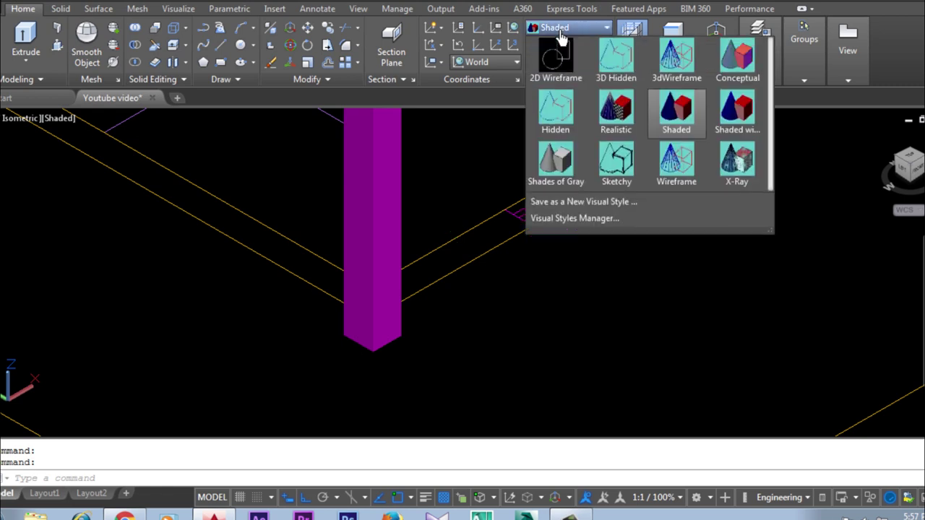
pyautogui.click(732, 114)
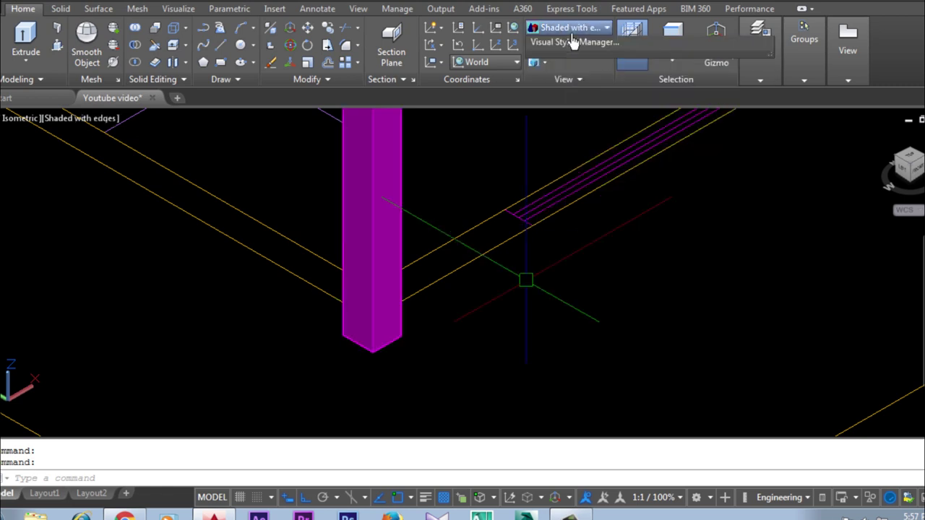
pyautogui.click(571, 31)
pyautogui.click(736, 66)
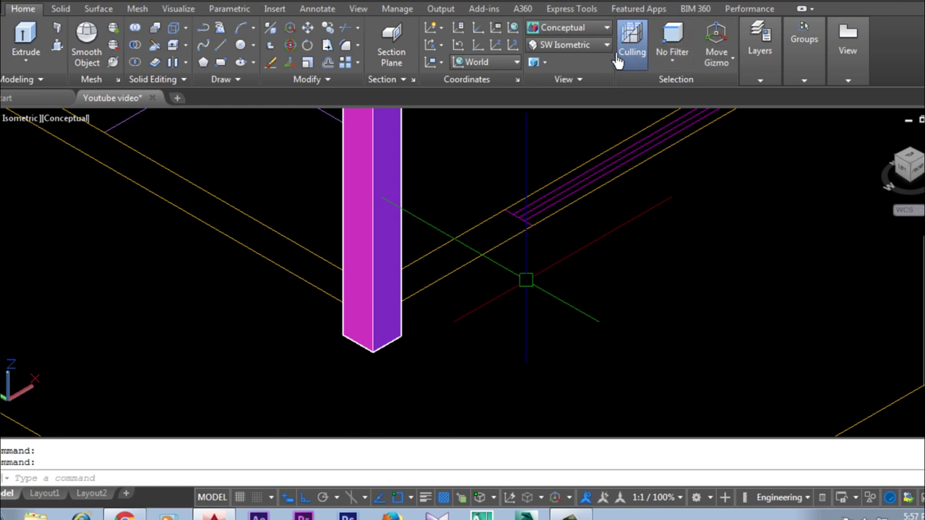
# - Apply the Shades of Gray visual style and select the tall corner post
pyautogui.click(578, 48)
pyautogui.click(581, 46)
pyautogui.click(578, 28)
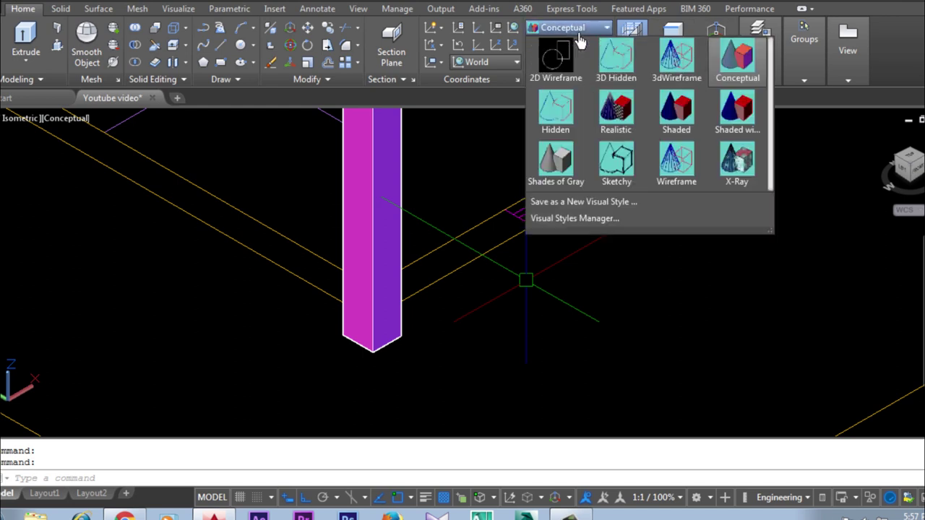
pyautogui.click(556, 160)
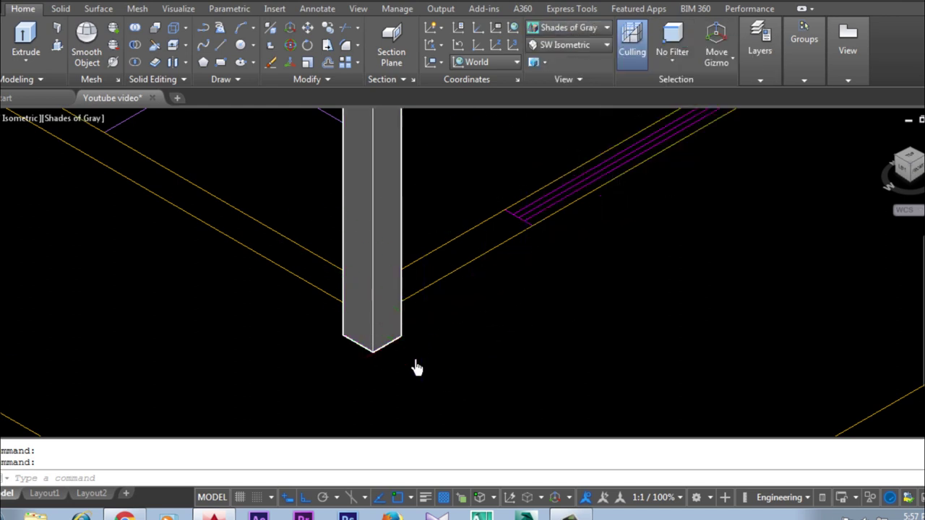
pyautogui.scroll(-5, 415, 362)
pyautogui.moveTo(479, 340); pyautogui.dragTo(355, 378, button='middle')
pyautogui.scroll(2, 281, 376)
pyautogui.click(281, 377)
# - Delete the corner post and start a new polysolid wall along the first two outer corners
pyautogui.press('Delete')
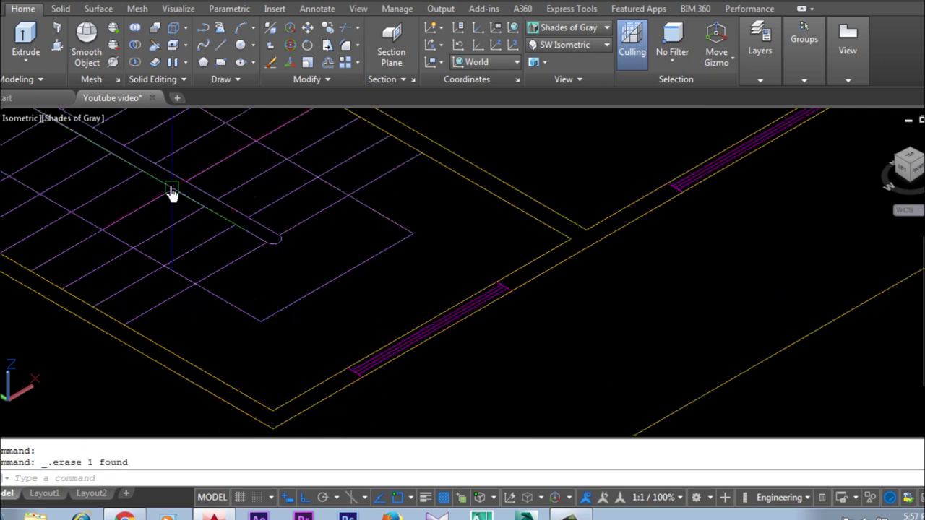
pyautogui.click(58, 32)
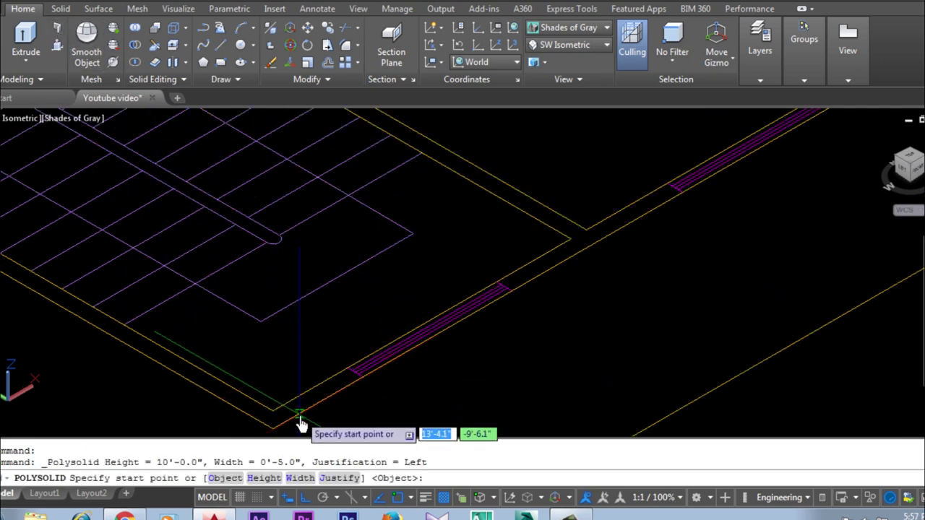
pyautogui.scroll(3, 246, 413)
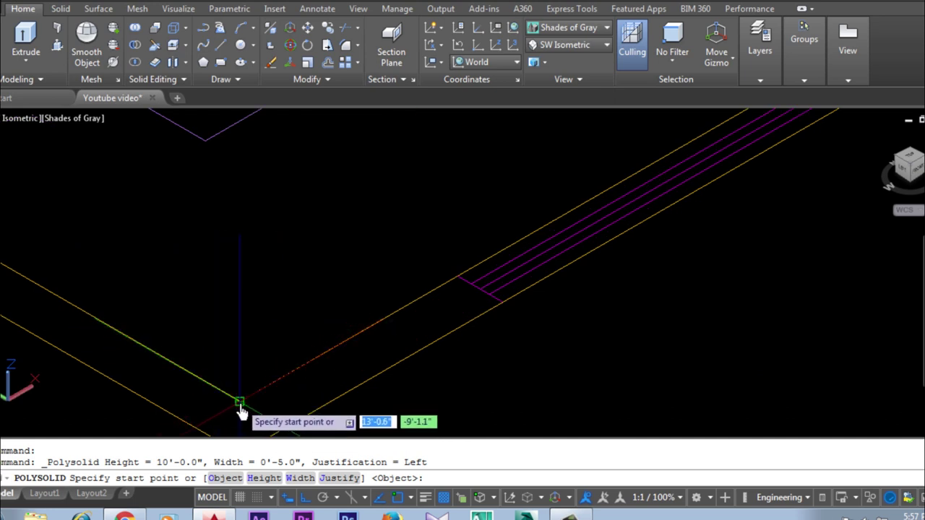
pyautogui.click(245, 407)
pyautogui.scroll(-2, 266, 396)
pyautogui.moveTo(434, 295); pyautogui.dragTo(279, 413, button='middle')
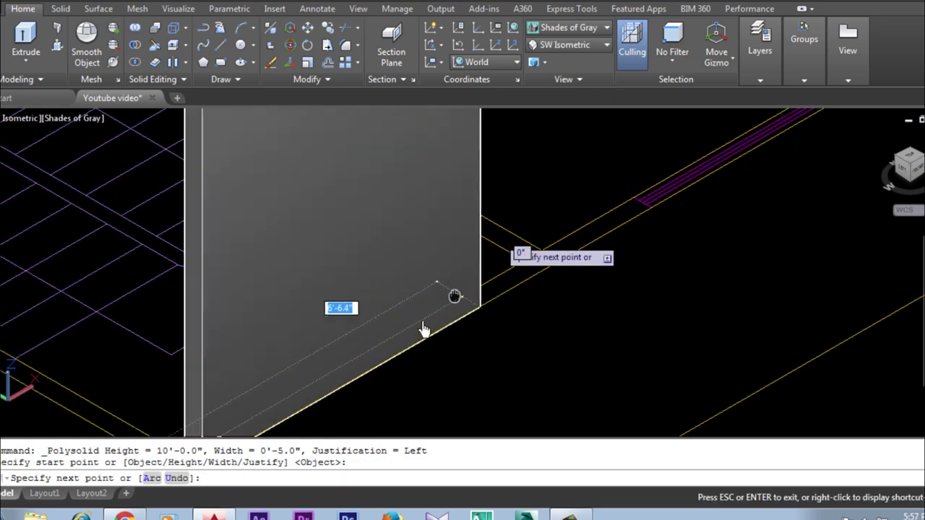
pyautogui.scroll(-3, 458, 309)
pyautogui.scroll(3, 458, 310)
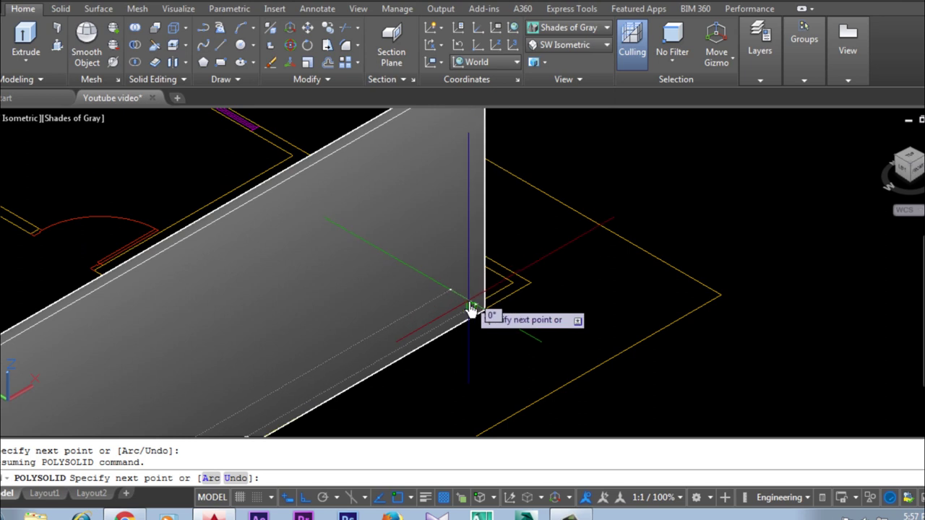
pyautogui.scroll(3, 458, 296)
pyautogui.keyDown('shift'); pyautogui.moveTo(553, 280); pyautogui.dragTo(615, 291, button='middle'); pyautogui.keyUp('shift')
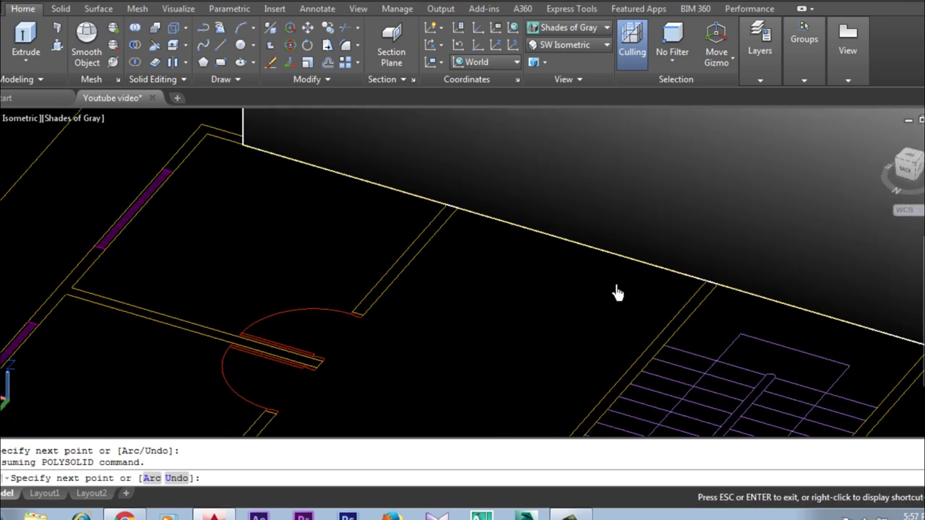
pyautogui.scroll(3, 316, 207)
pyautogui.scroll(2, 392, 210)
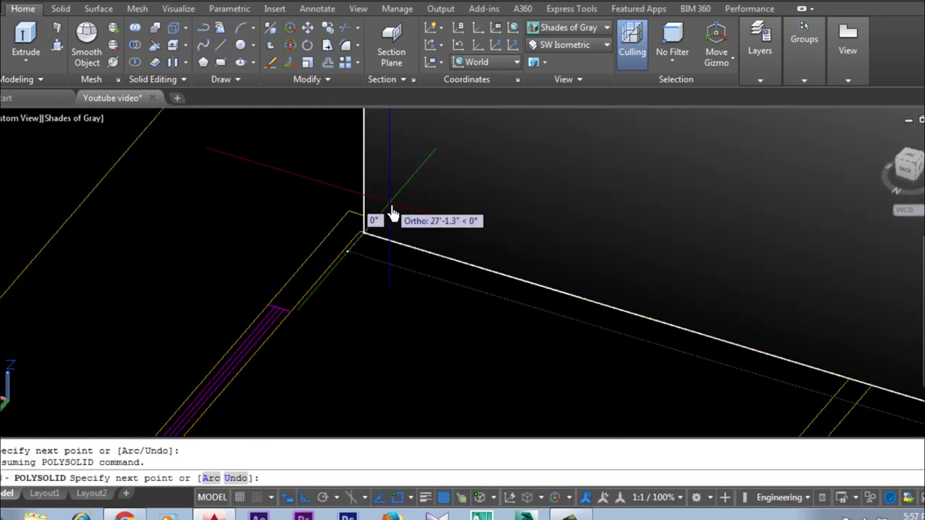
pyautogui.click(360, 241)
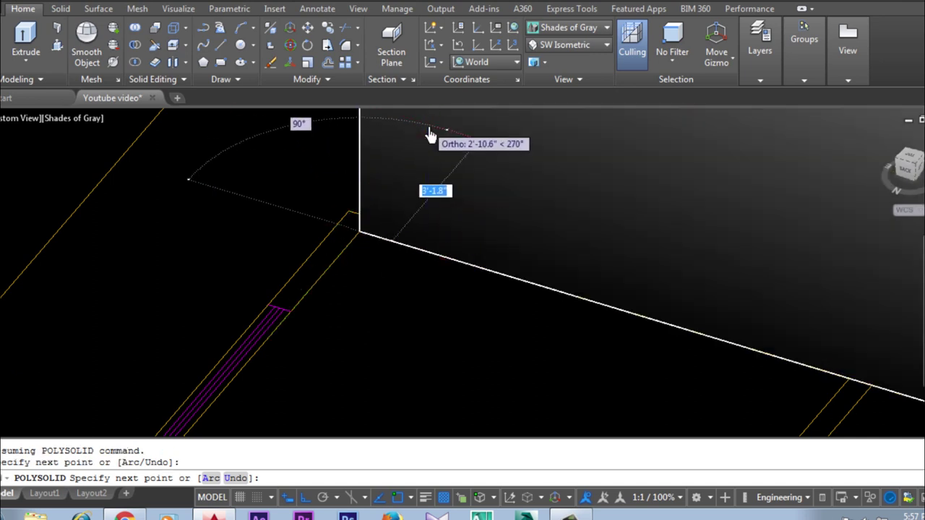
# - Extend the polysolid wall through the next corner to the far corner
pyautogui.scroll(-3, 423, 166)
pyautogui.scroll(-3, 380, 239)
pyautogui.scroll(4, 325, 286)
pyautogui.scroll(2, 217, 281)
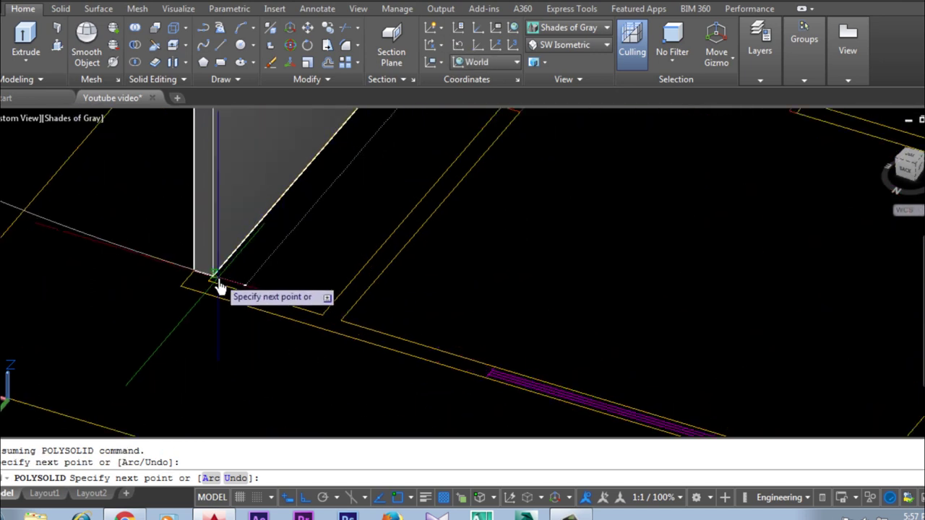
pyautogui.click(205, 282)
pyautogui.scroll(-3, 189, 278)
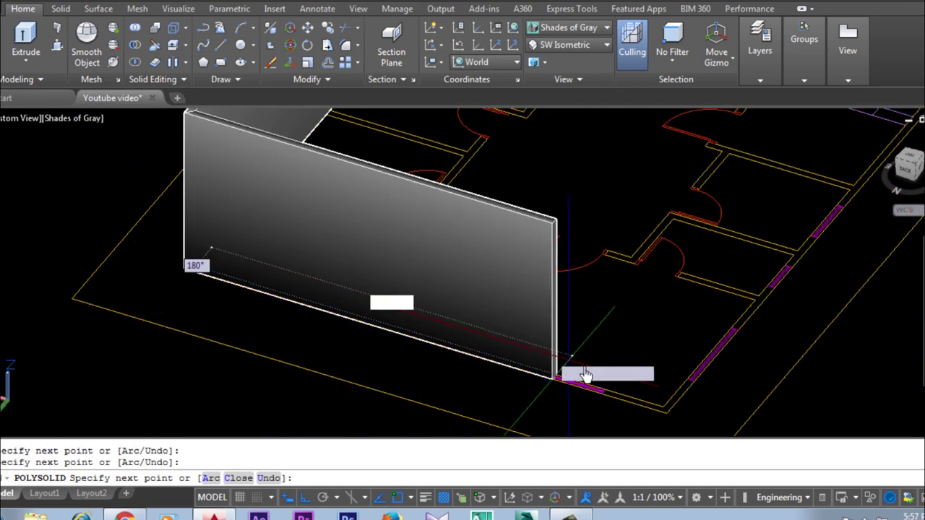
pyautogui.scroll(2, 615, 394)
pyautogui.scroll(2, 679, 419)
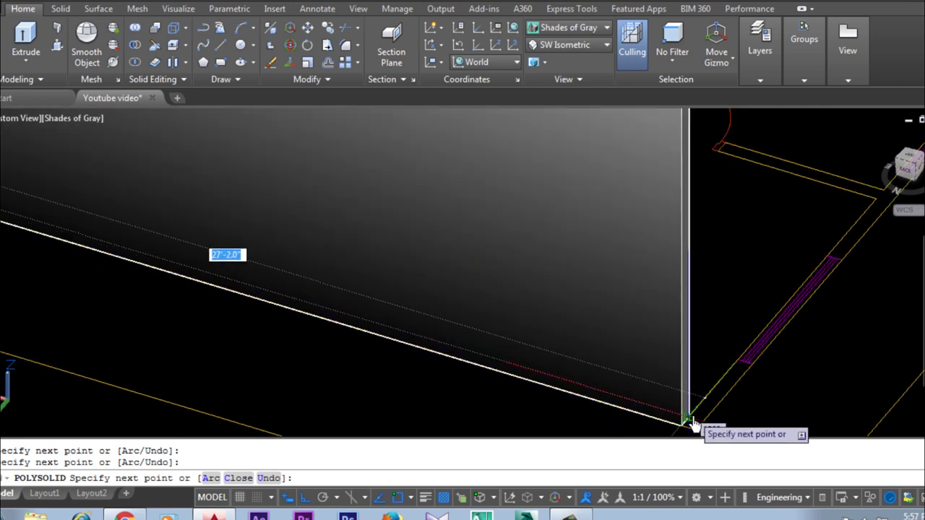
pyautogui.click(688, 425)
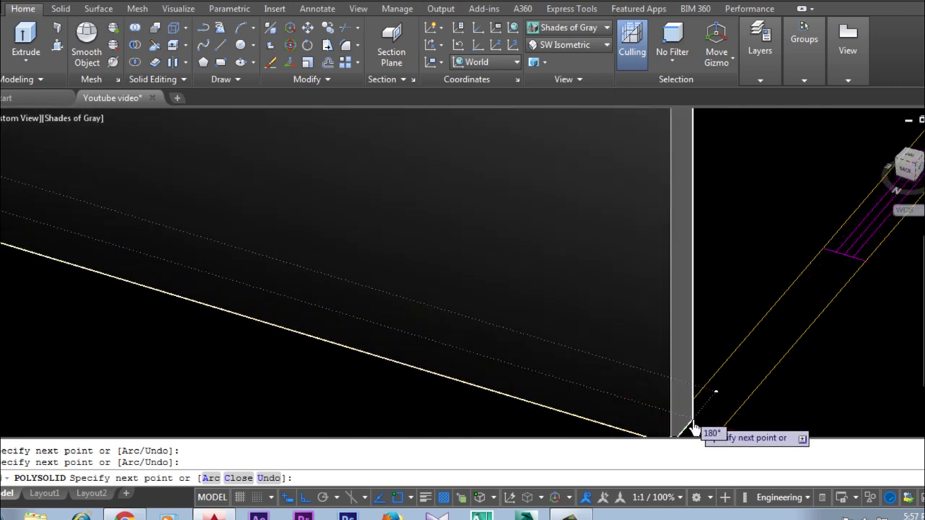
# - Bring the wall back toward its start point and finish the wall run
pyautogui.moveTo(674, 418); pyautogui.dragTo(397, 341, button='middle')
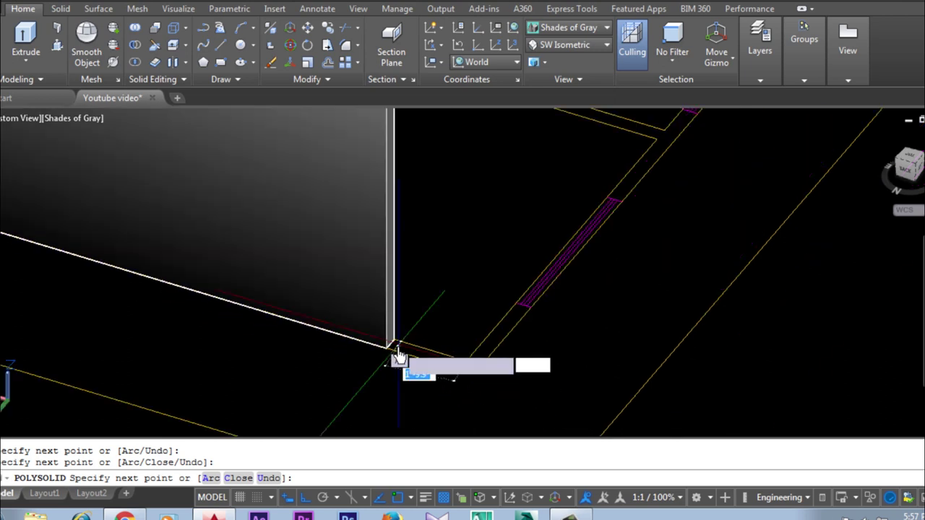
pyautogui.moveTo(413, 243); pyautogui.dragTo(282, 307, button='middle')
pyautogui.scroll(-1, 289, 305)
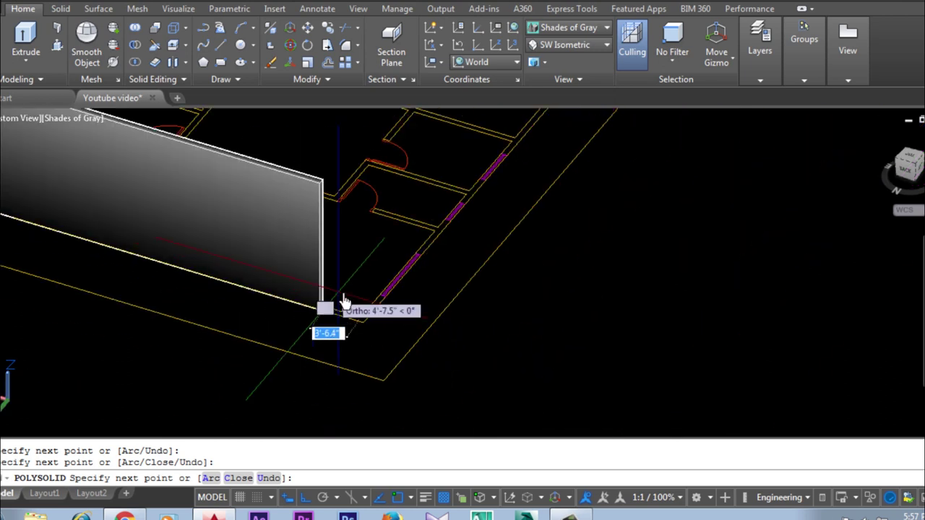
pyautogui.scroll(-3, 372, 314)
pyautogui.scroll(2, 289, 332)
pyautogui.scroll(2, 458, 372)
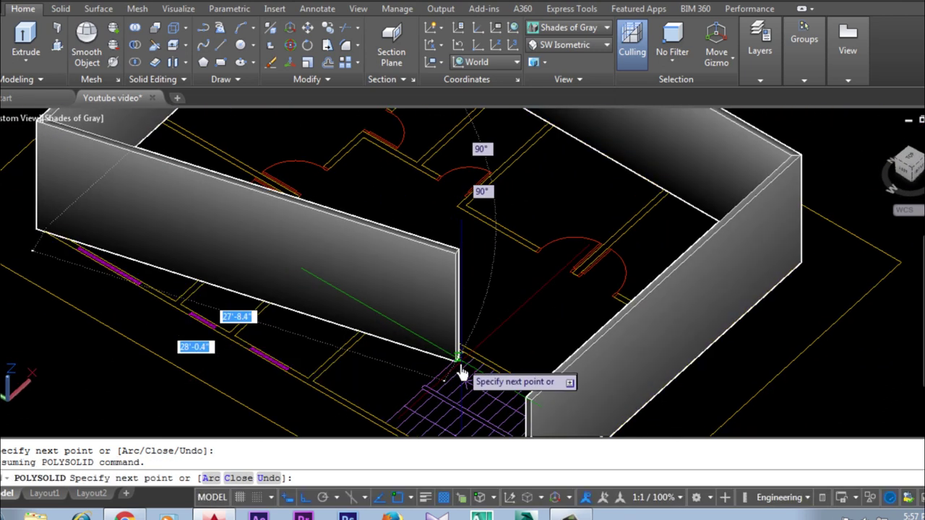
pyautogui.scroll(1, 423, 265)
pyautogui.scroll(2, 485, 407)
pyautogui.scroll(2, 493, 414)
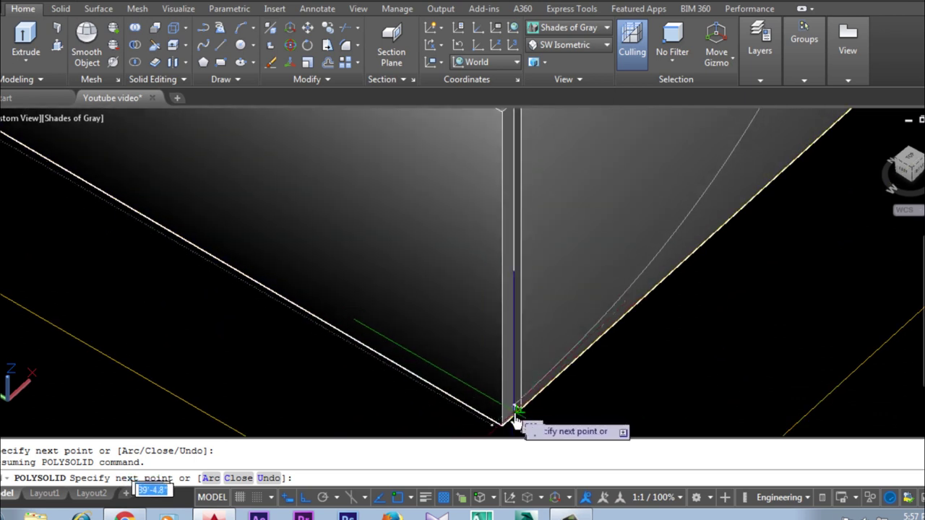
pyautogui.click(520, 420)
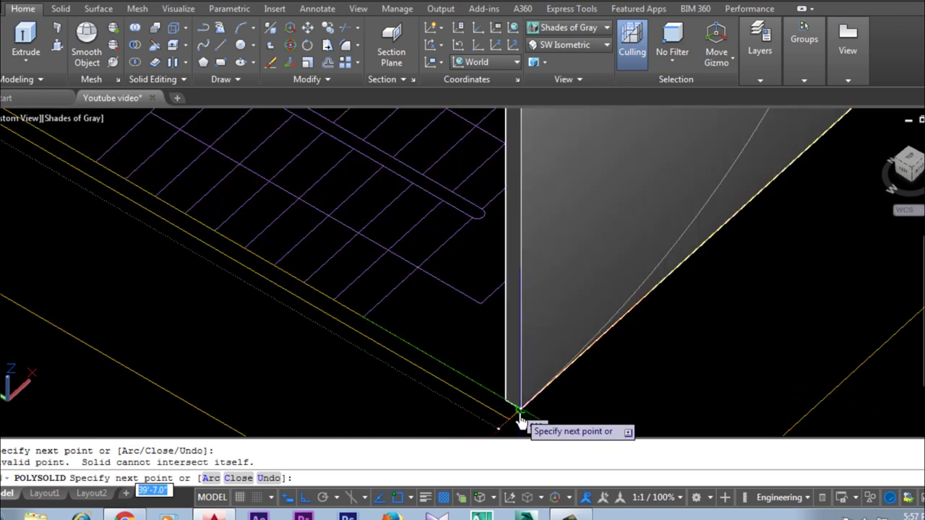
pyautogui.rightClick(520, 422)
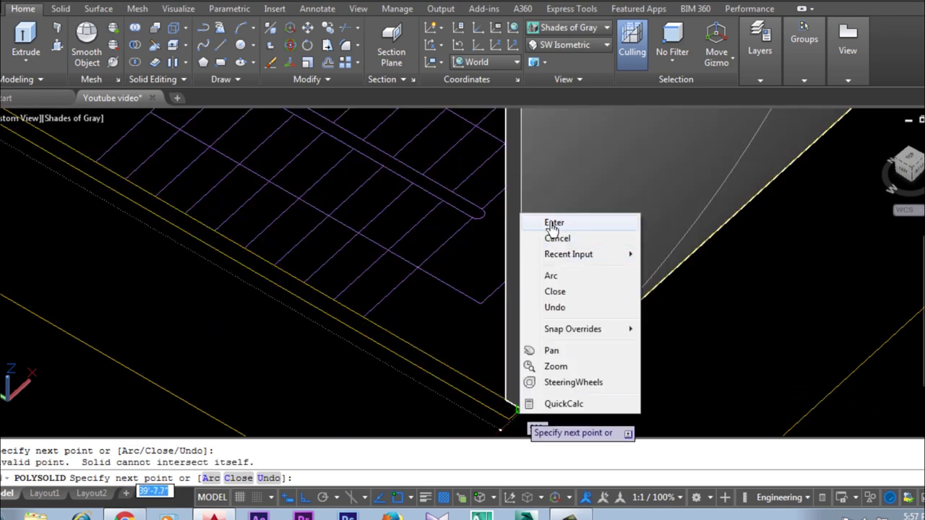
pyautogui.click(553, 224)
# - Draw the last polysolid wall across the open side, closing the perimeter
pyautogui.scroll(-5, 564, 325)
pyautogui.scroll(-2, 368, 306)
pyautogui.scroll(8, 359, 230)
pyautogui.scroll(2, 340, 213)
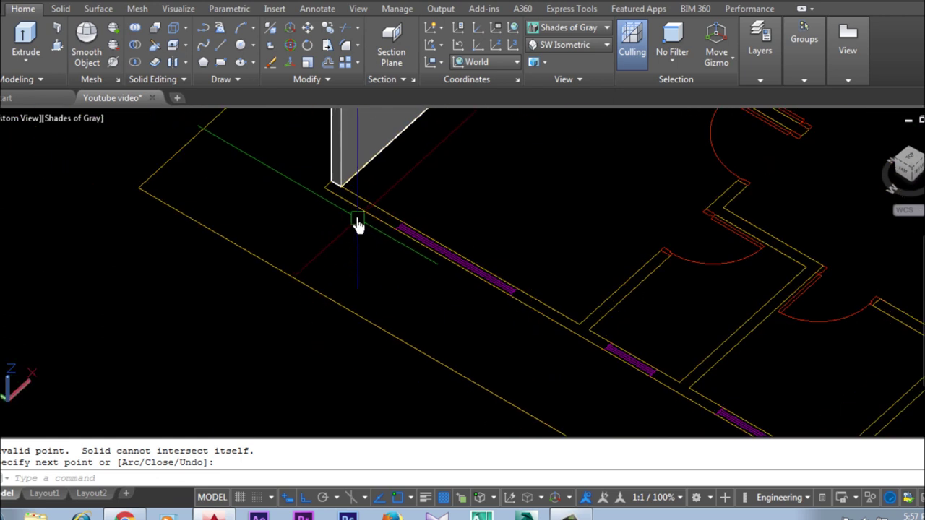
pyautogui.press('Return')
pyautogui.scroll(3, 328, 190)
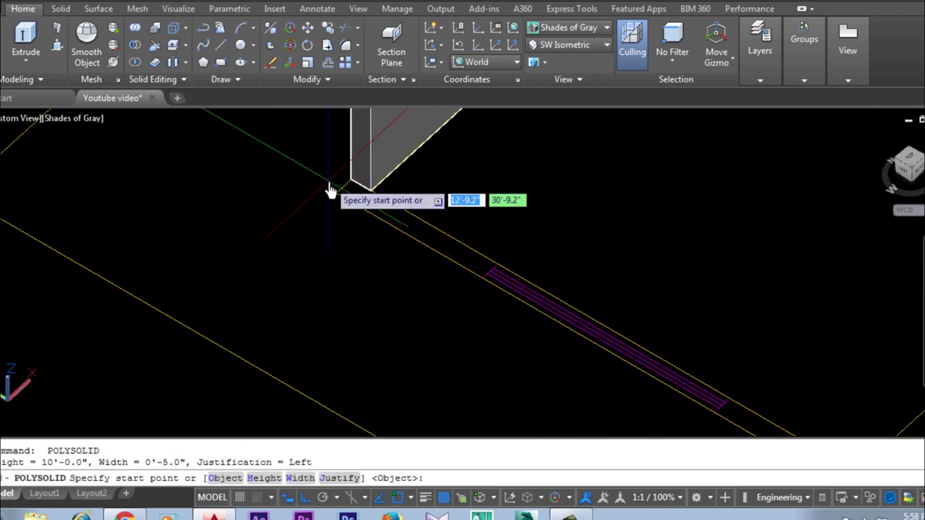
pyautogui.click(364, 190)
pyautogui.scroll(1, 365, 190)
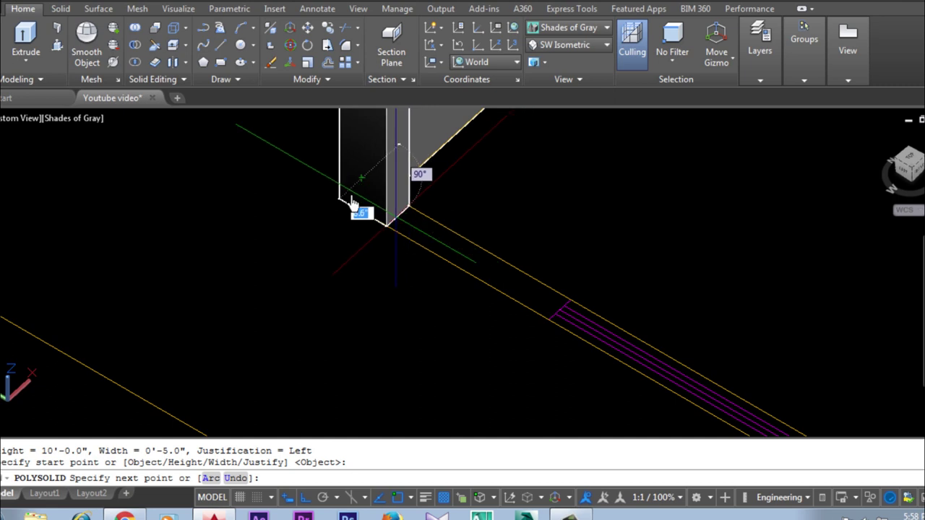
pyautogui.scroll(-5, 234, 170)
pyautogui.scroll(3, 571, 366)
pyautogui.scroll(3, 667, 371)
pyautogui.scroll(2, 694, 388)
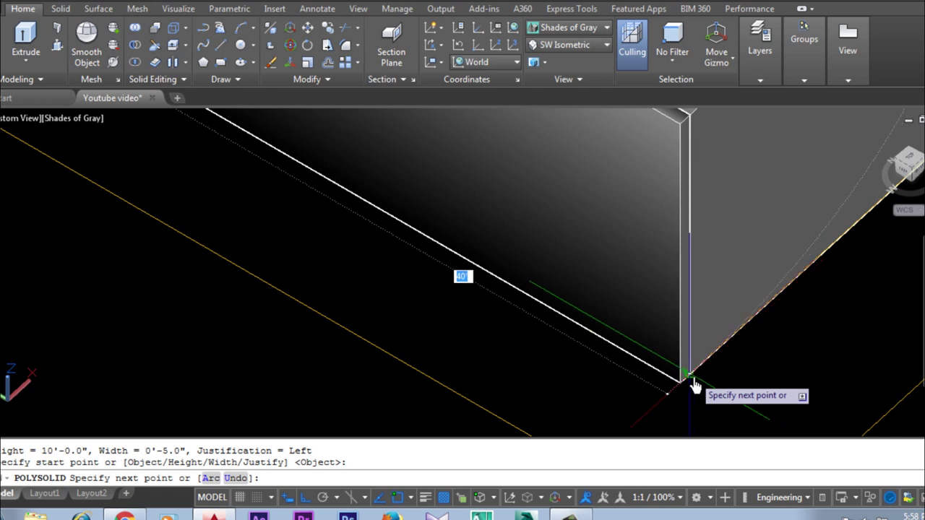
pyautogui.click(694, 387)
pyautogui.rightClick(692, 387)
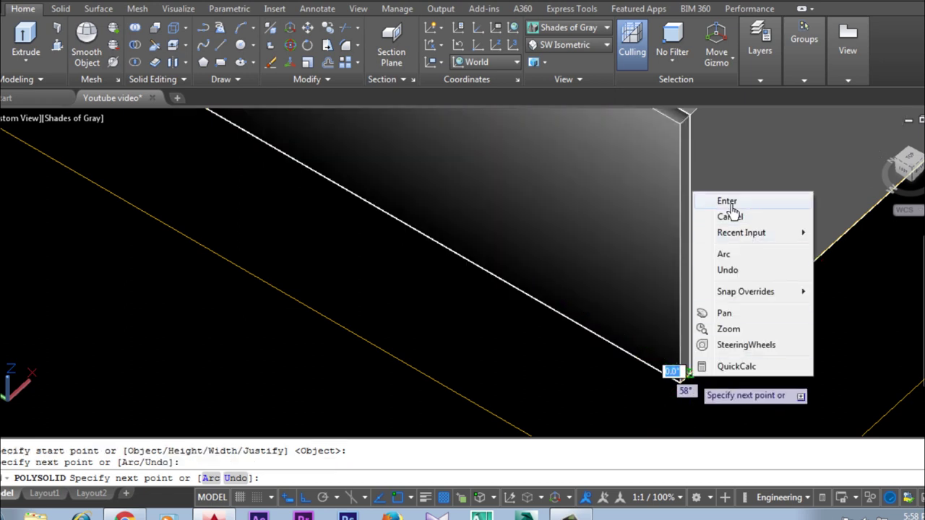
pyautogui.click(727, 202)
pyautogui.scroll(-3, 698, 340)
pyautogui.scroll(-3, 723, 296)
pyautogui.scroll(-2, 562, 359)
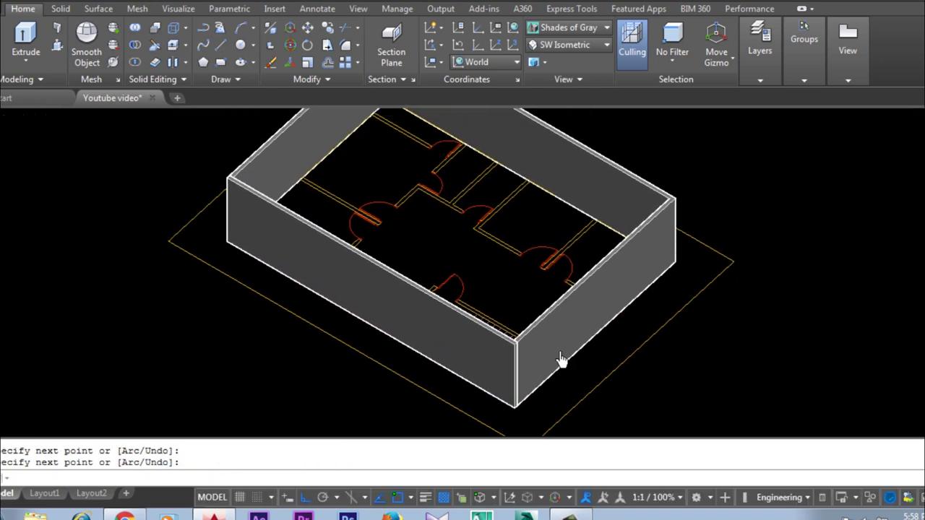
# - Exit the wall command and orbit and pan around to check the walls
pyautogui.press('Return')
pyautogui.moveTo(238, 157)
pyautogui.keyDown('shift'); pyautogui.mouseDown(button='middle')
pyautogui.moveTo(473, 243)
pyautogui.moveTo(471, 251)
pyautogui.mouseUp(button='middle'); pyautogui.keyUp('shift')
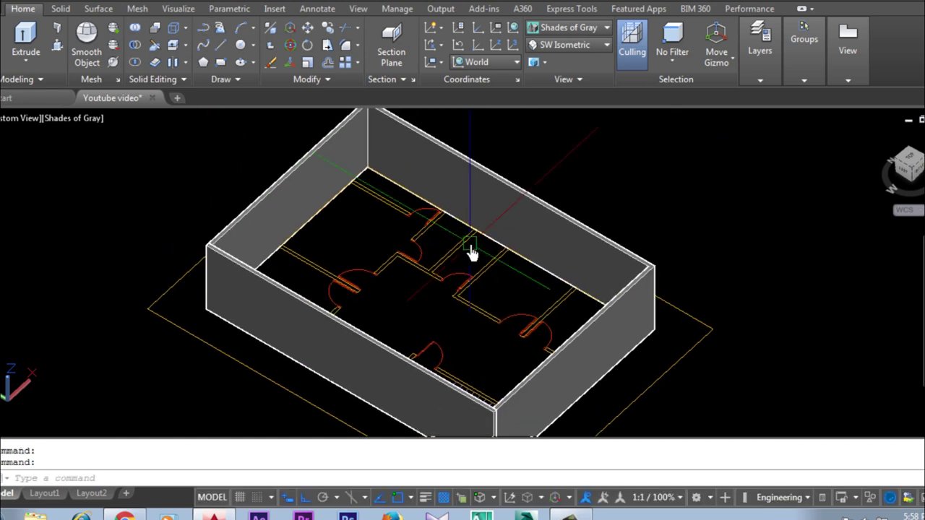
pyautogui.scroll(2, 362, 187)
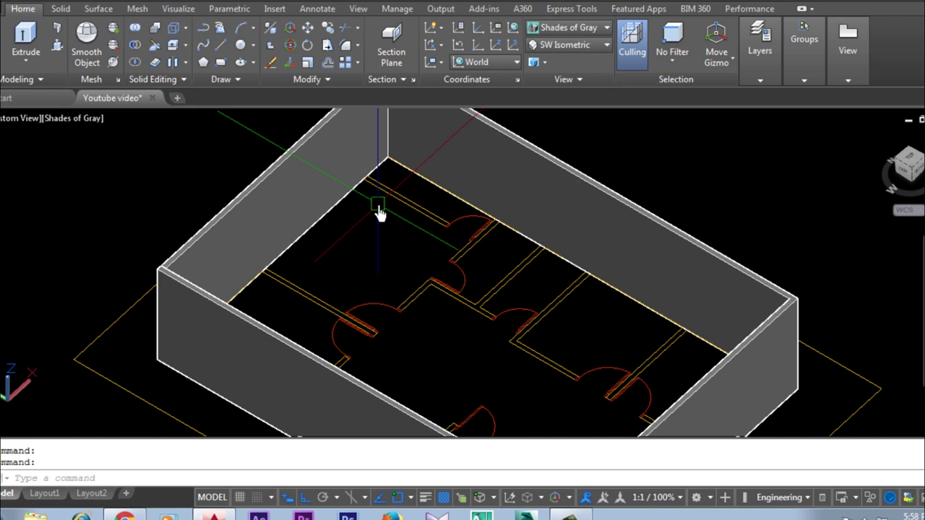
pyautogui.scroll(-4, 477, 253)
pyautogui.scroll(2, 474, 275)
pyautogui.moveTo(473, 276); pyautogui.dragTo(491, 273, button='middle')
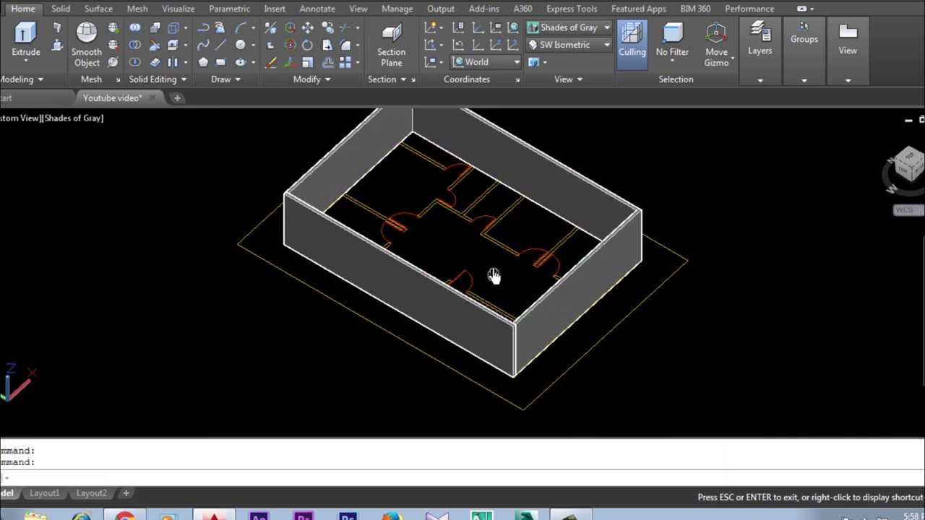
# - Display the model in the Top view with the 2D Wireframe visual style
pyautogui.click(565, 45)
pyautogui.click(560, 65)
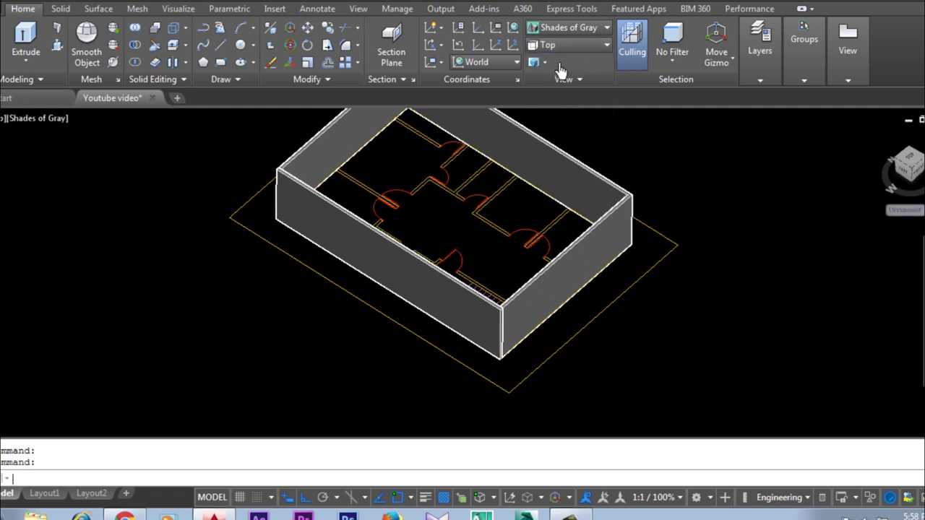
pyautogui.scroll(5, 453, 127)
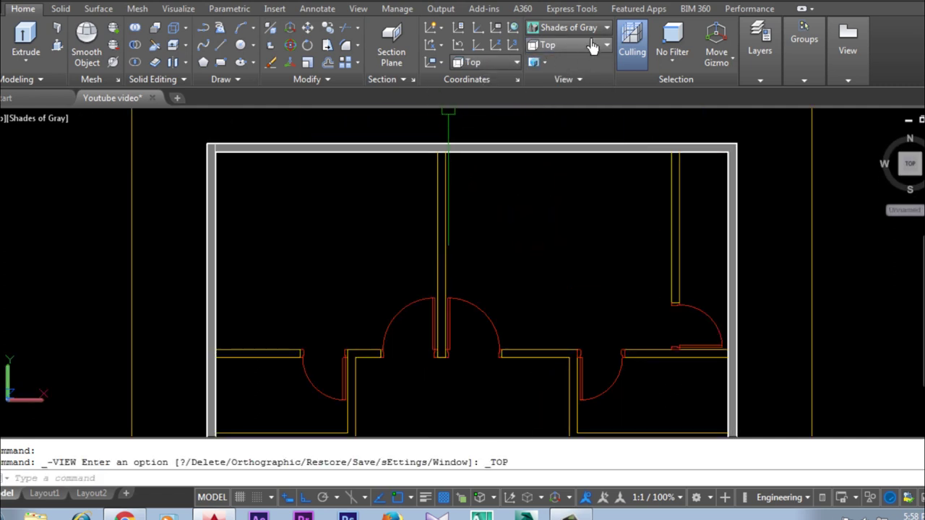
pyautogui.click(569, 28)
pyautogui.click(551, 61)
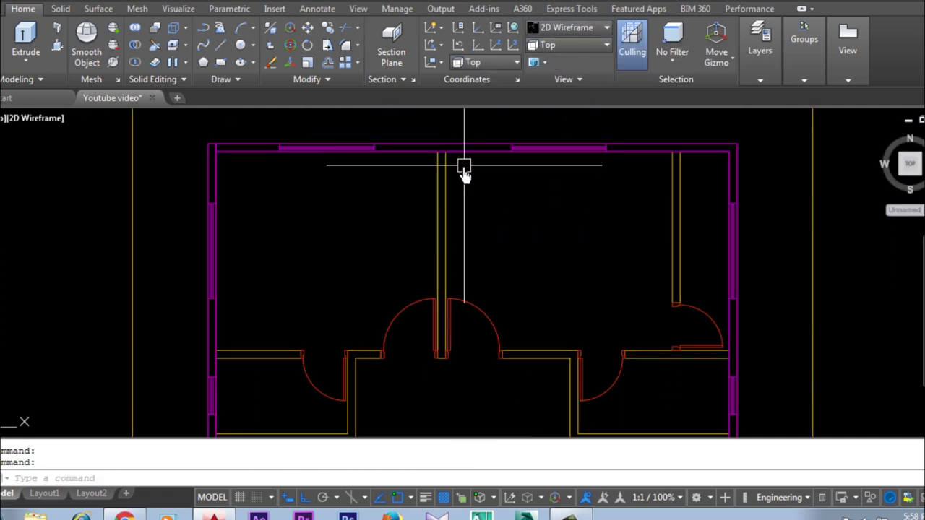
# - Draw a 10'-high, 5"-wide polysolid wall piece from the top wall down to the wall end
pyautogui.click(57, 29)
pyautogui.scroll(3, 436, 171)
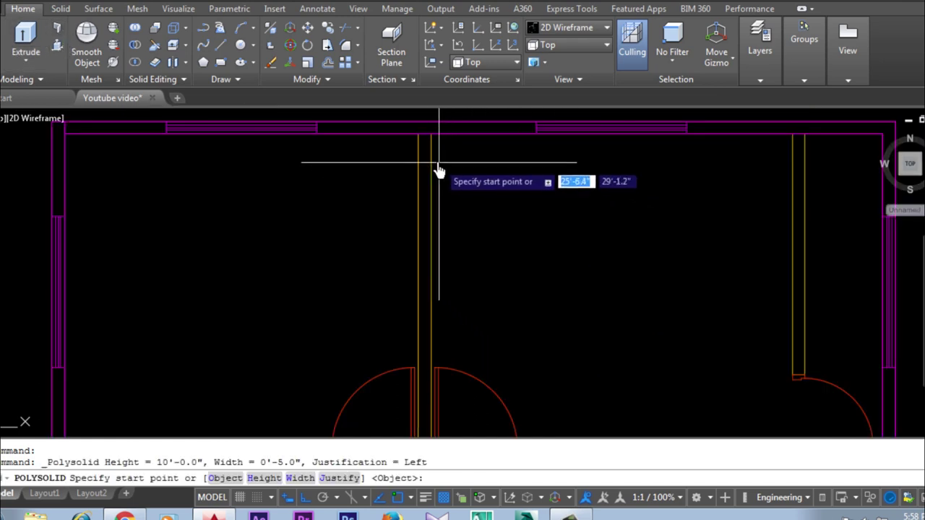
pyautogui.click(431, 135)
pyautogui.scroll(-2, 431, 181)
pyautogui.scroll(-3, 449, 239)
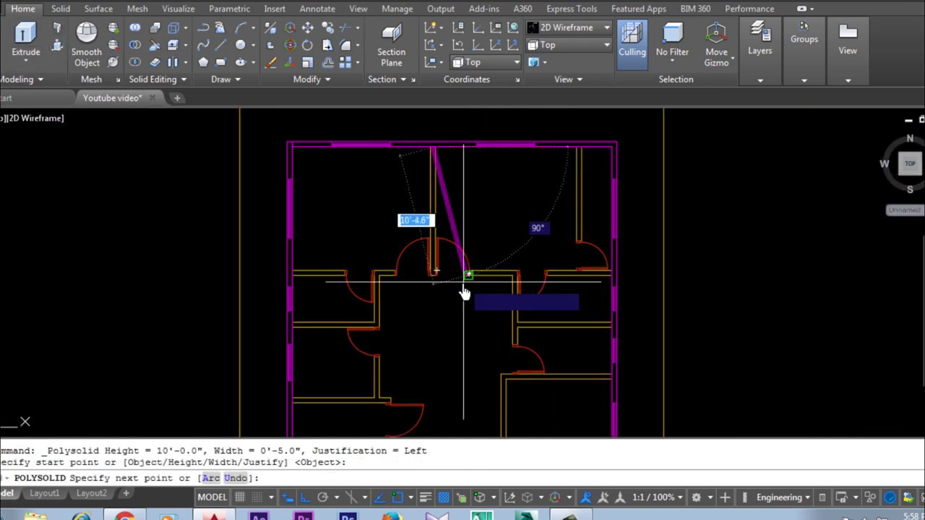
pyautogui.scroll(5, 432, 289)
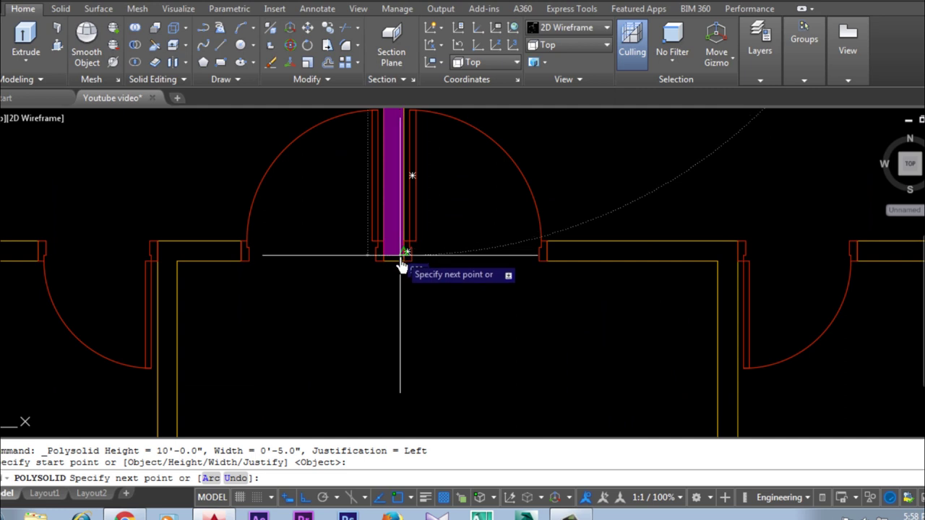
pyautogui.click(403, 261)
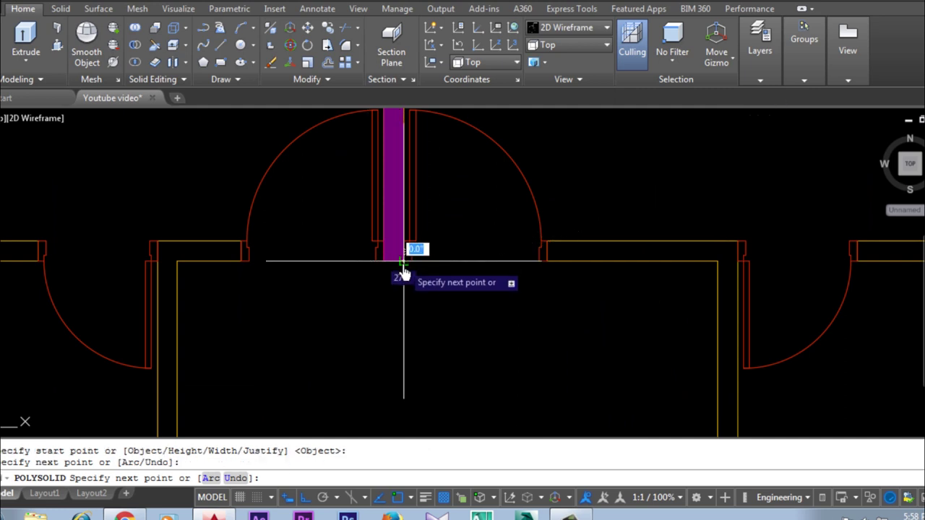
pyautogui.rightClick(407, 269)
pyautogui.click(434, 271)
# - Add a polysolid wall piece from the upper-right corridor corner to the door edge
pyautogui.scroll(-2, 391, 332)
pyautogui.scroll(-2, 443, 357)
pyautogui.moveTo(442, 357)
pyautogui.mouseDown(button='middle')
pyautogui.moveTo(357, 325)
pyautogui.moveTo(530, 334)
pyautogui.mouseUp(button='middle')
pyautogui.scroll(3, 378, 296)
pyautogui.scroll(-1, 363, 299)
pyautogui.scroll(2, 481, 268)
pyautogui.press('Return')
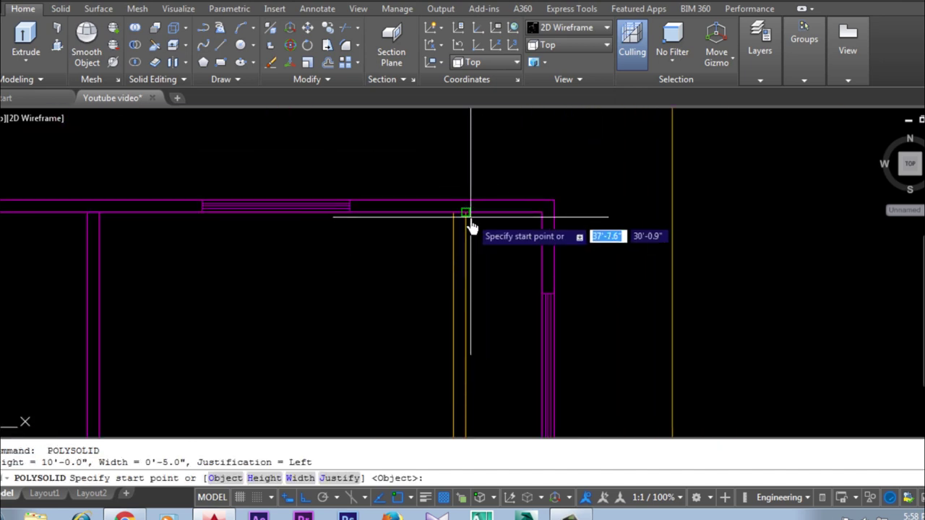
pyautogui.click(466, 214)
pyautogui.scroll(-1, 475, 200)
pyautogui.scroll(2, 436, 299)
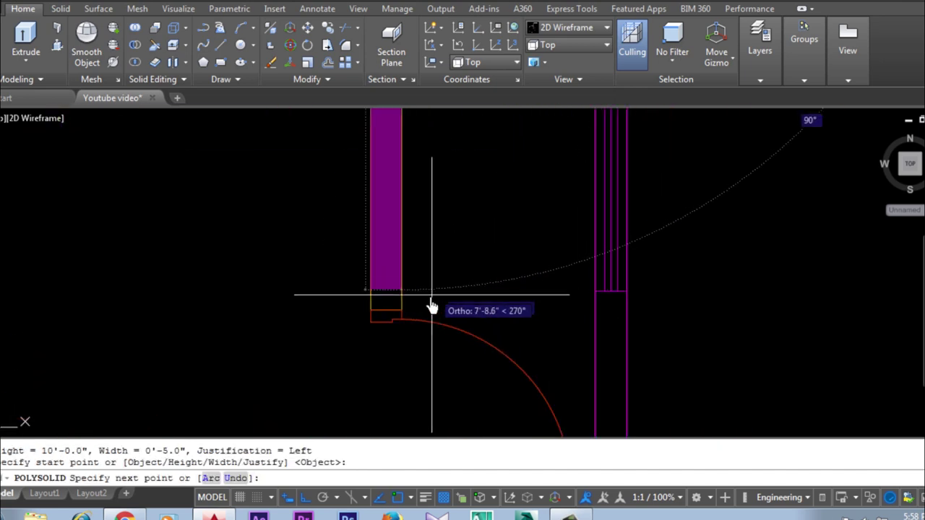
pyautogui.click(400, 318)
pyautogui.press('Return')
# - Add a polysolid wall piece from the corner by the door across to the left corner
pyautogui.scroll(-1, 485, 352)
pyautogui.scroll(-1, 468, 381)
pyautogui.scroll(2, 468, 381)
pyautogui.scroll(1, 514, 264)
pyautogui.press('Return')
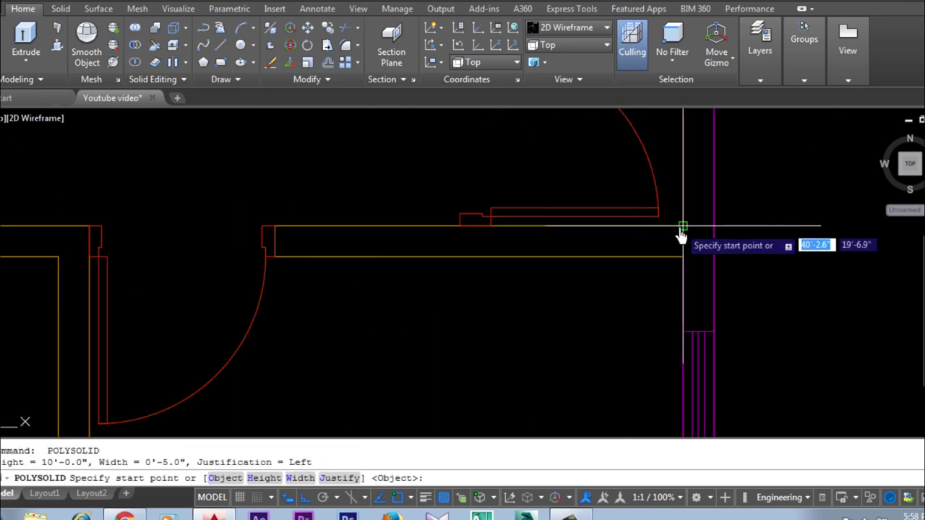
pyautogui.click(676, 259)
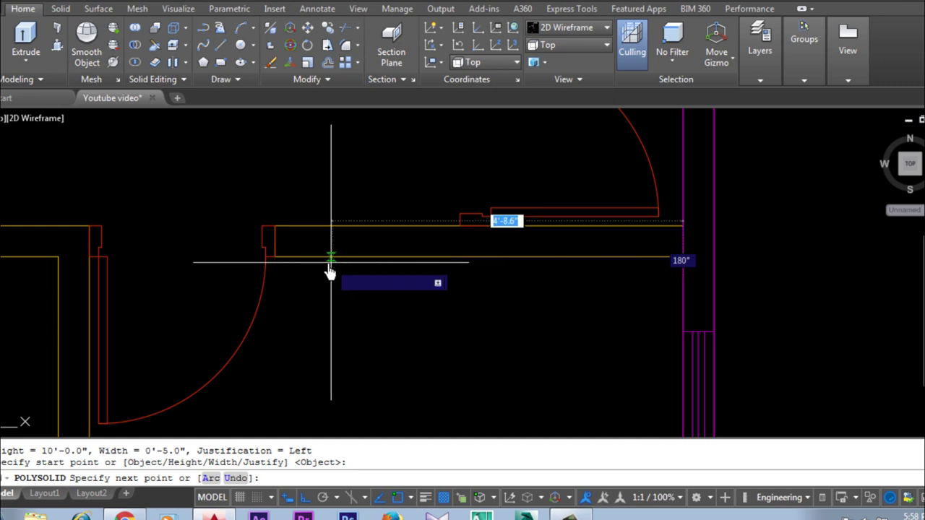
pyautogui.scroll(1, 303, 267)
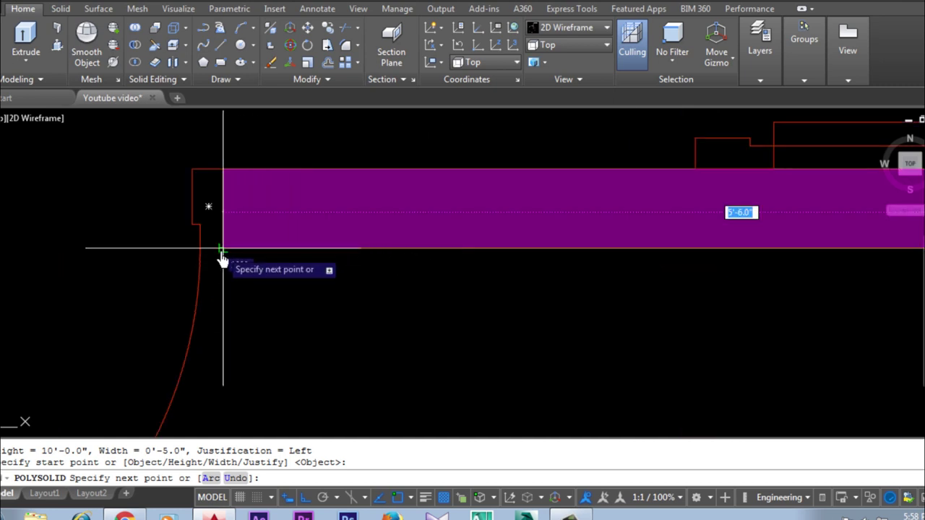
pyautogui.click(222, 253)
pyautogui.press('Return')
# - Add a polysolid wall piece from the right wall end to the wall corner
pyautogui.scroll(-2, 554, 204)
pyautogui.scroll(-1, 563, 214)
pyautogui.scroll(2, 563, 214)
pyautogui.press('Return')
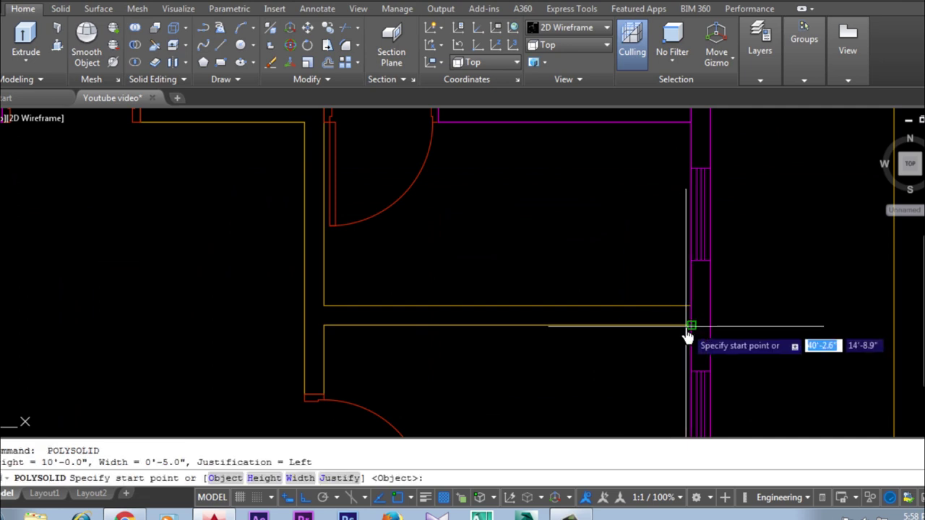
pyautogui.click(690, 323)
pyautogui.click(322, 329)
pyautogui.press('Return')
# - Draw an L-shaped polysolid wall piece starting at the corner beside the door
pyautogui.scroll(-5, 448, 390)
pyautogui.scroll(2, 378, 304)
pyautogui.scroll(3, 304, 275)
pyautogui.press('Return')
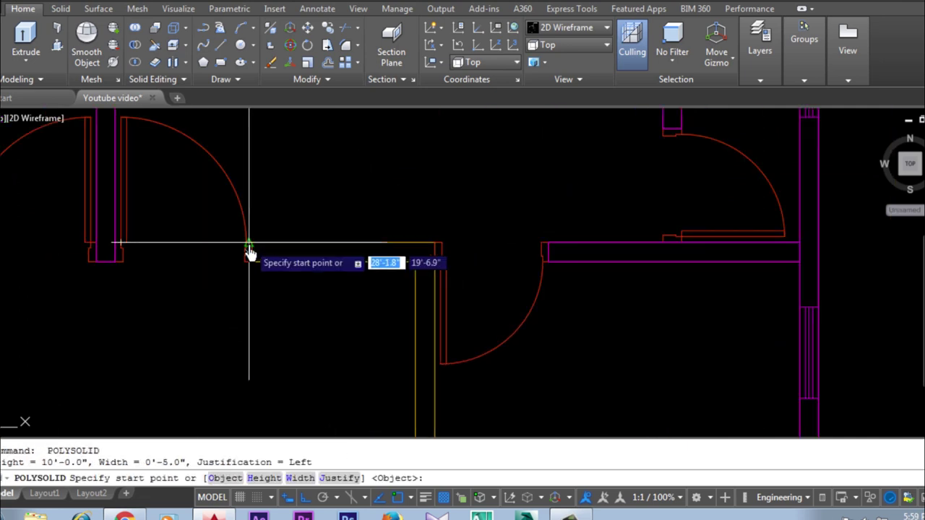
pyautogui.click(251, 264)
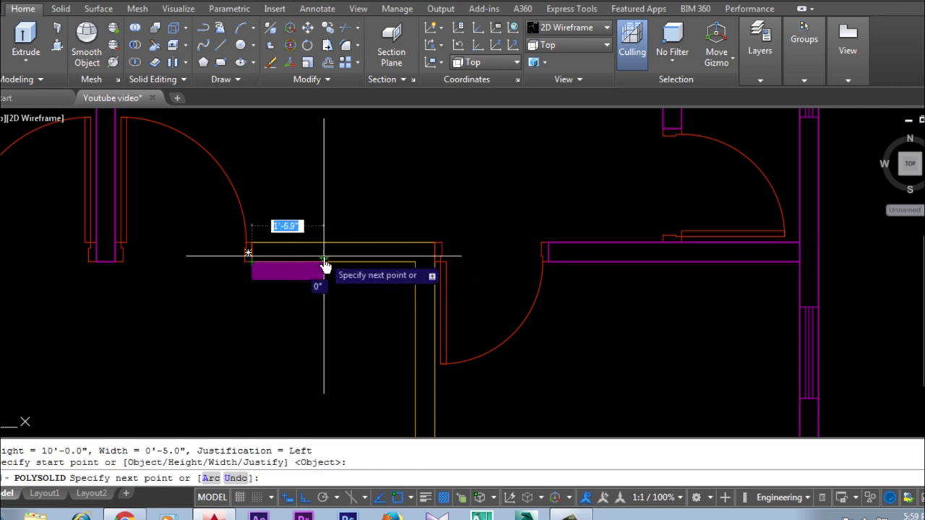
pyautogui.press('Escape')
pyautogui.press('Return')
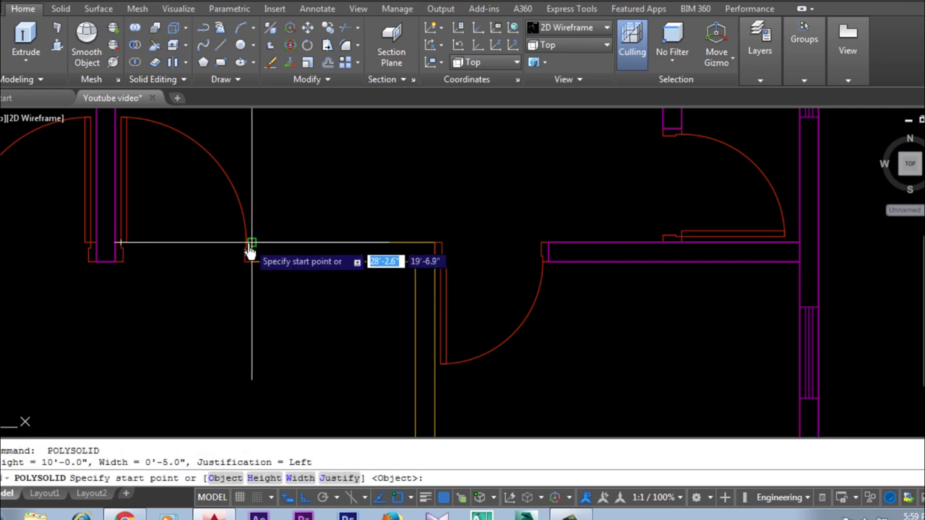
pyautogui.click(252, 252)
pyautogui.click(438, 252)
pyautogui.scroll(-2, 462, 304)
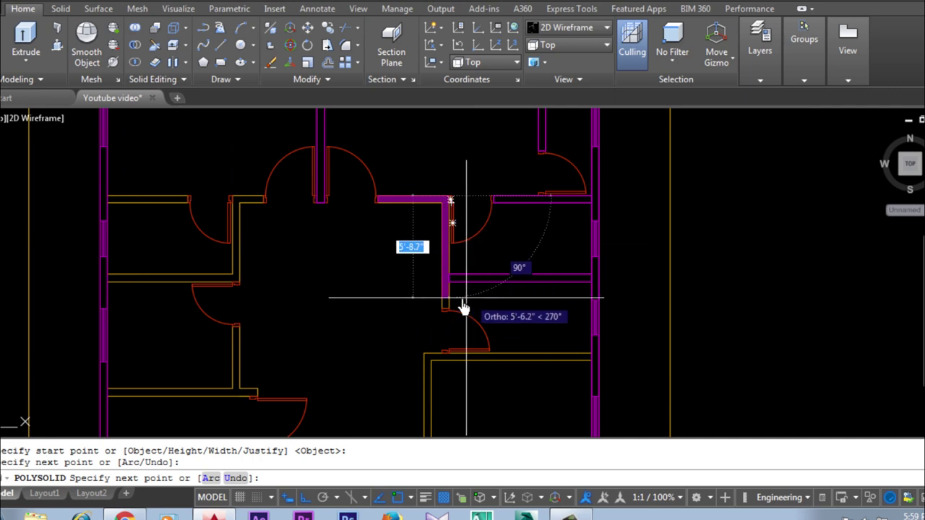
pyautogui.scroll(5, 431, 315)
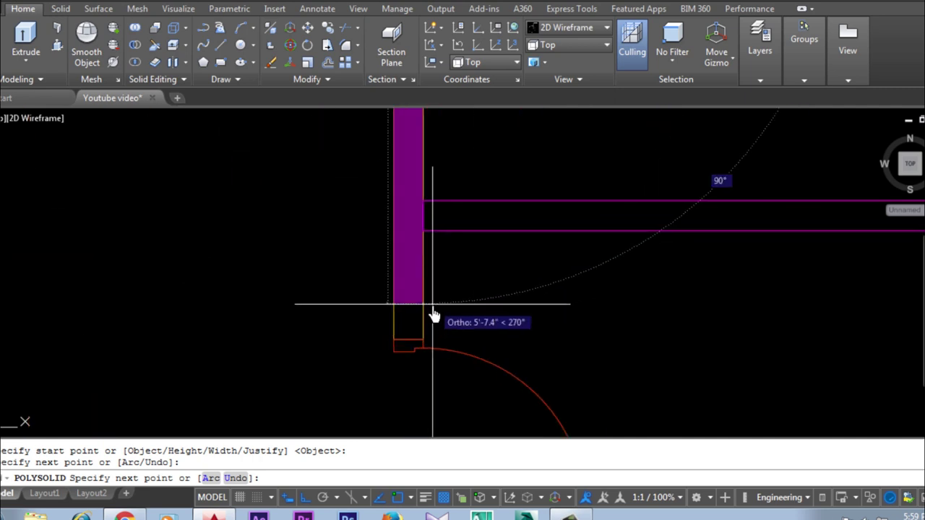
pyautogui.click(417, 351)
pyautogui.press('Return')
# - Add a short polysolid piece at the right wall edge, then delete the misplaced piece
pyautogui.scroll(-5, 480, 299)
pyautogui.scroll(2, 508, 330)
pyautogui.scroll(4, 409, 282)
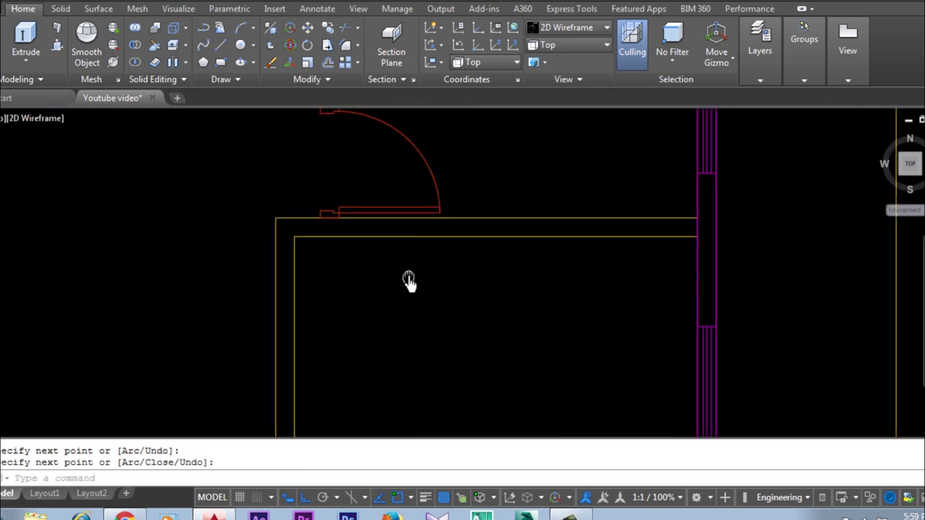
pyautogui.press('Return')
pyautogui.click(696, 222)
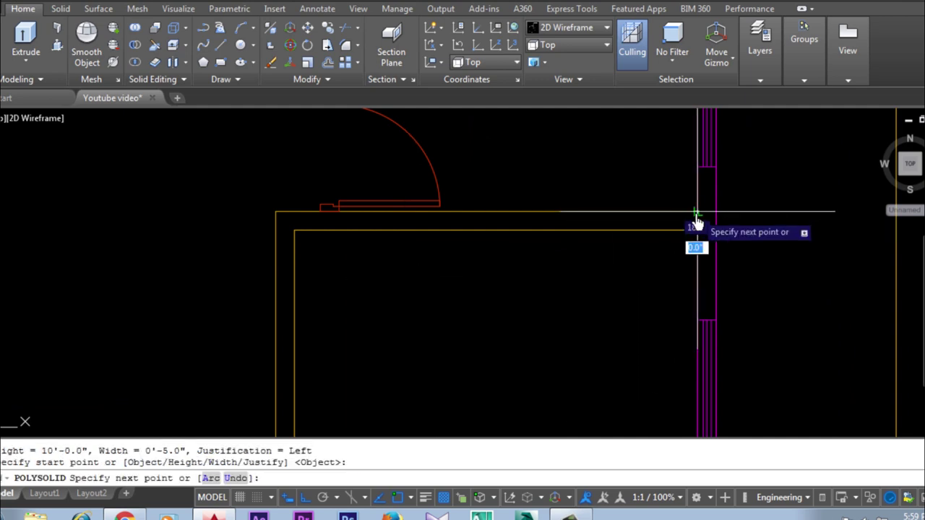
pyautogui.click(761, 204)
pyautogui.press('Return')
pyautogui.press('Return')
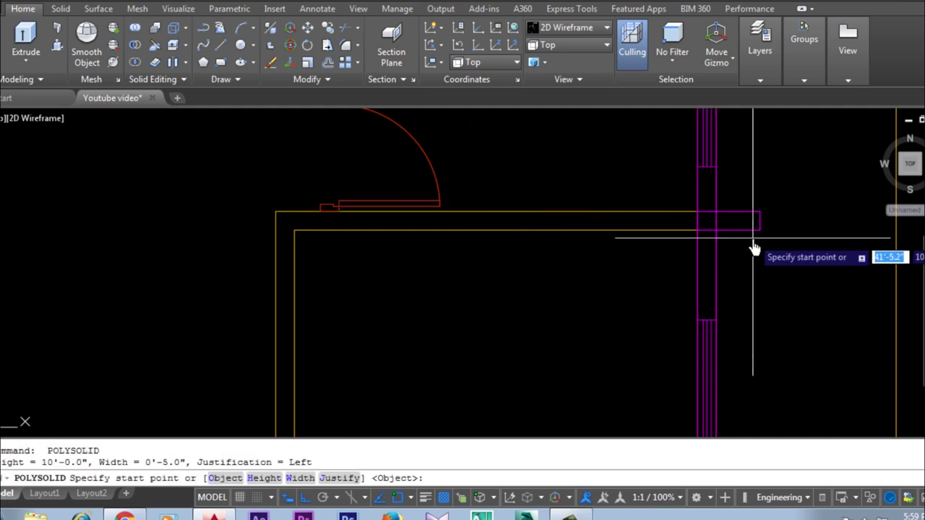
pyautogui.press('Escape')
pyautogui.press('Delete')
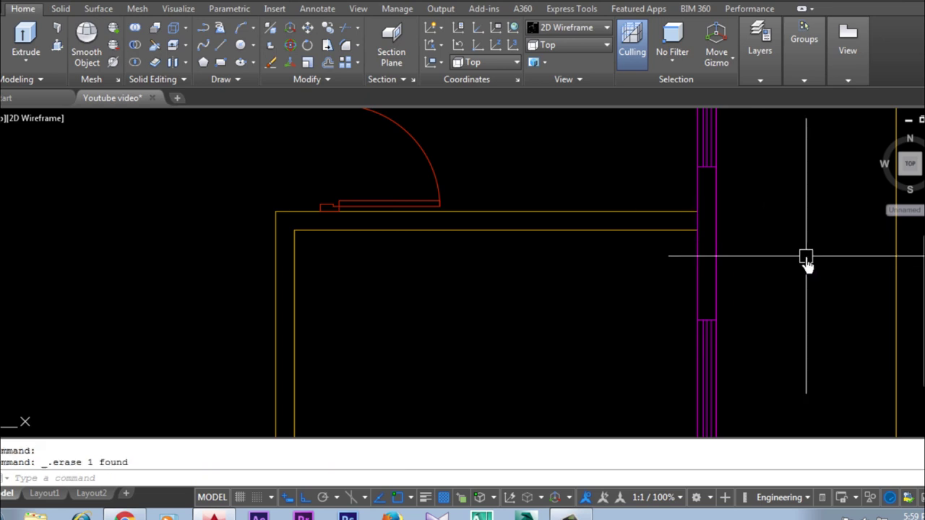
# - Draw a 10'-0" high, 0'-5" wide polysolid wall from the wall edge to the partition corner
pyautogui.click(57, 27)
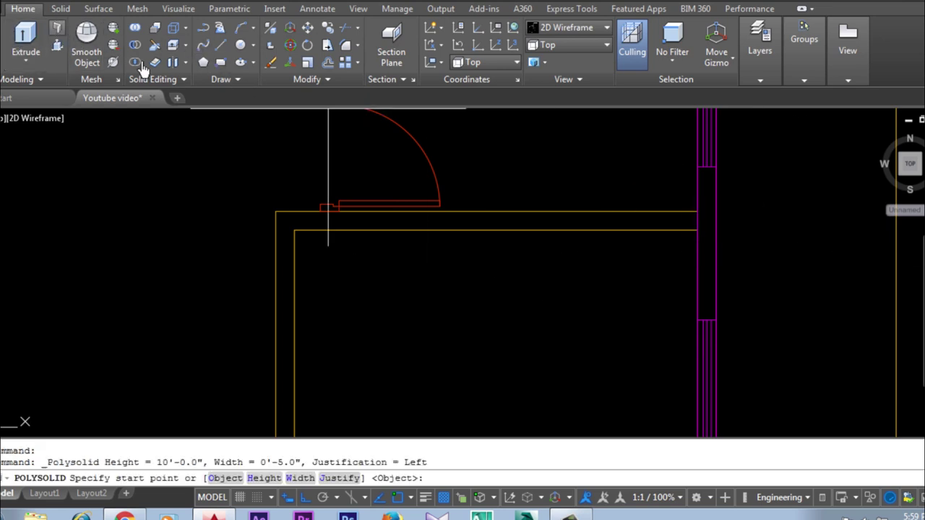
pyautogui.scroll(4, 593, 253)
pyautogui.click(856, 207)
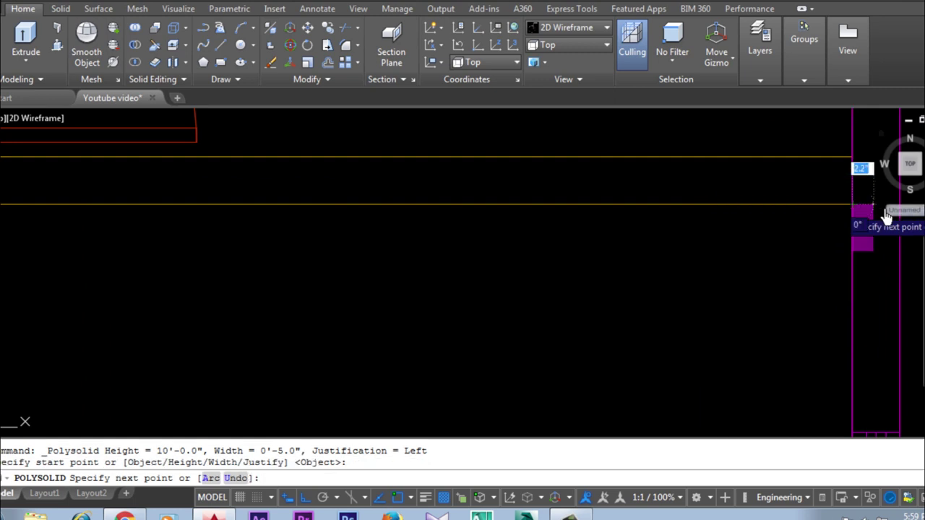
pyautogui.scroll(-4, 852, 217)
pyautogui.scroll(2, 491, 209)
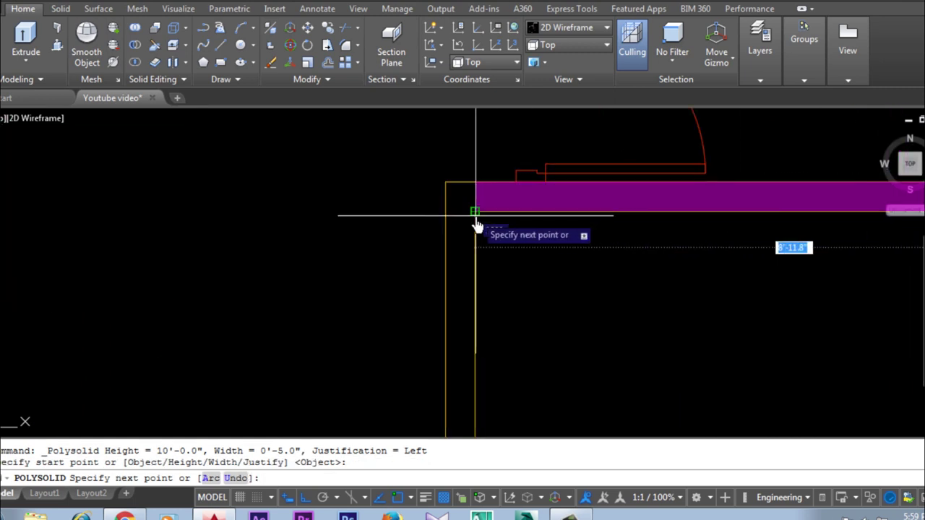
pyautogui.click(475, 211)
pyautogui.scroll(-1, 450, 154)
pyautogui.scroll(-2, 458, 296)
pyautogui.scroll(3, 462, 233)
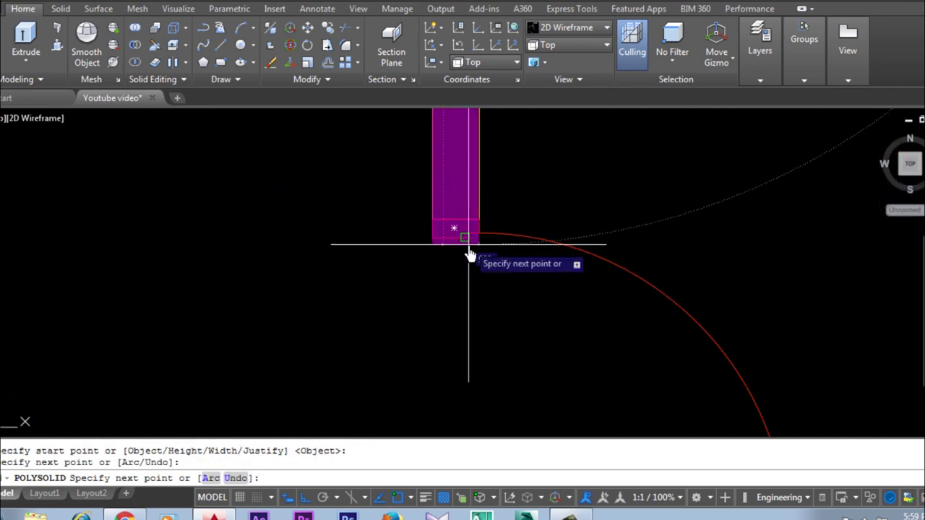
pyautogui.scroll(2, 481, 205)
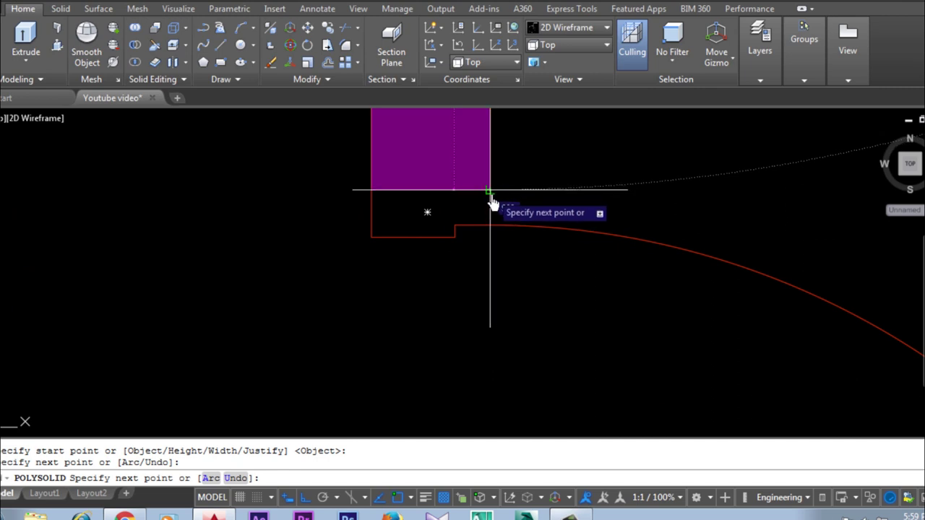
pyautogui.click(490, 201)
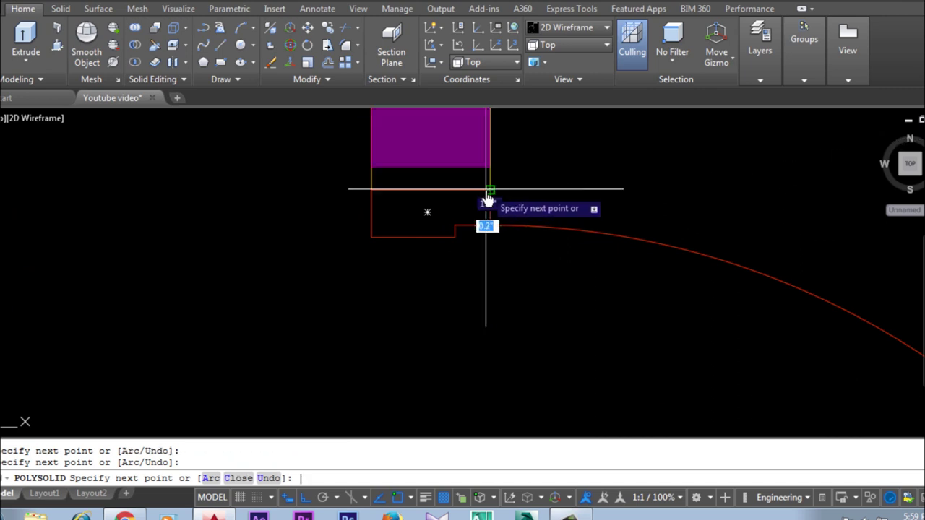
pyautogui.press('Return')
# - Add a long polysolid wall piece from the wall end across to the left end
pyautogui.moveTo(403, 194); pyautogui.dragTo(432, 325, button='middle')
pyautogui.scroll(1, 432, 324)
pyautogui.press('Return')
pyautogui.scroll(-1, 668, 282)
pyautogui.scroll(2, 668, 282)
pyautogui.click(734, 250)
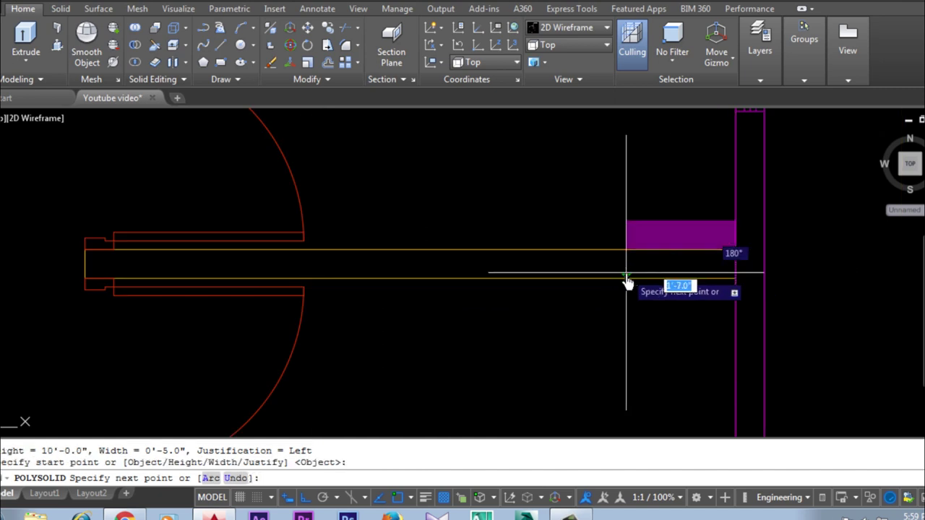
pyautogui.press('Escape')
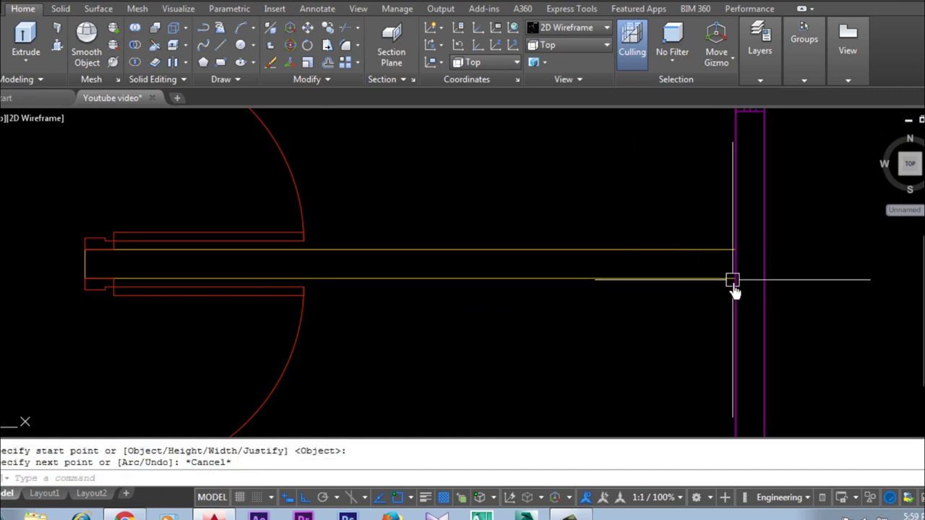
pyautogui.press('Return')
pyautogui.click(733, 281)
pyautogui.scroll(3, 95, 283)
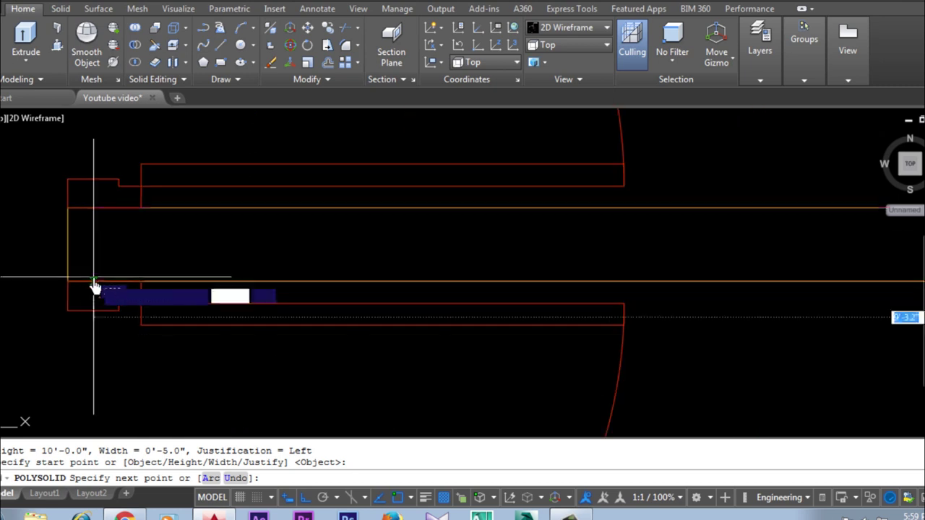
pyautogui.click(65, 288)
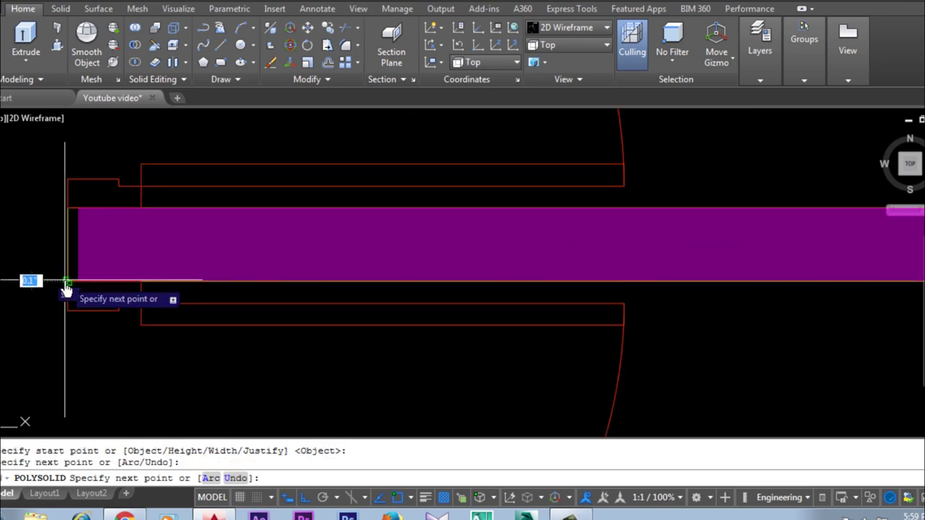
pyautogui.press('Return')
# - Add a polysolid wall piece from the door frame corner down to the lower exterior wall jamb
pyautogui.scroll(-3, 207, 275)
pyautogui.moveTo(436, 255); pyautogui.dragTo(439, 197, button='middle')
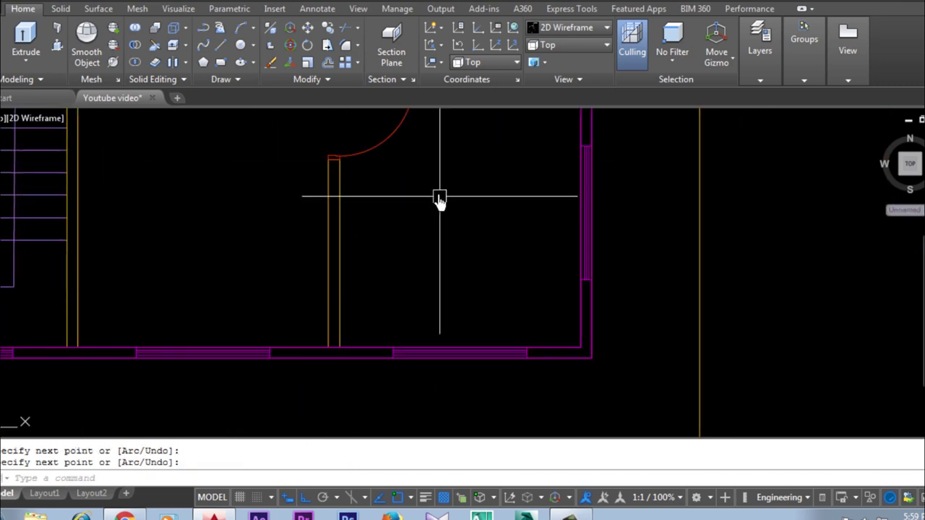
pyautogui.scroll(2, 326, 181)
pyautogui.press('Return')
pyautogui.click(324, 159)
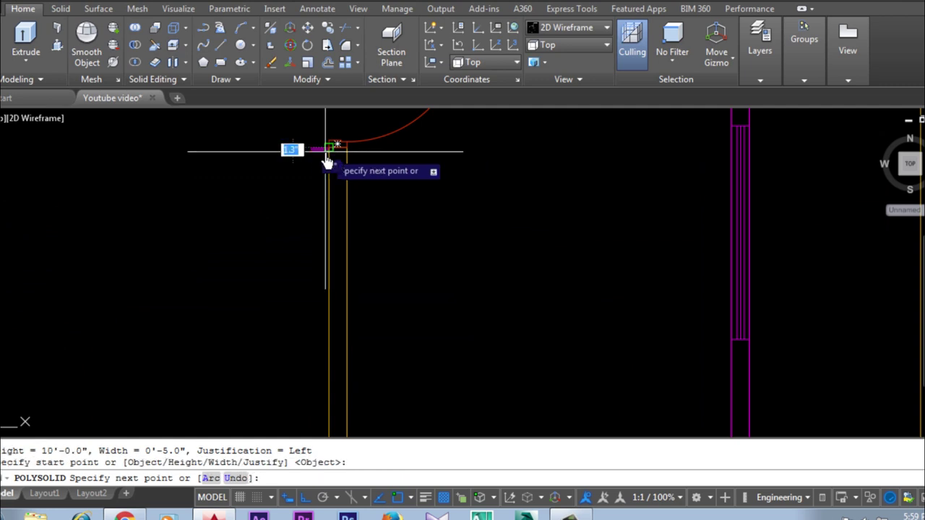
pyautogui.press('Escape')
pyautogui.press('Return')
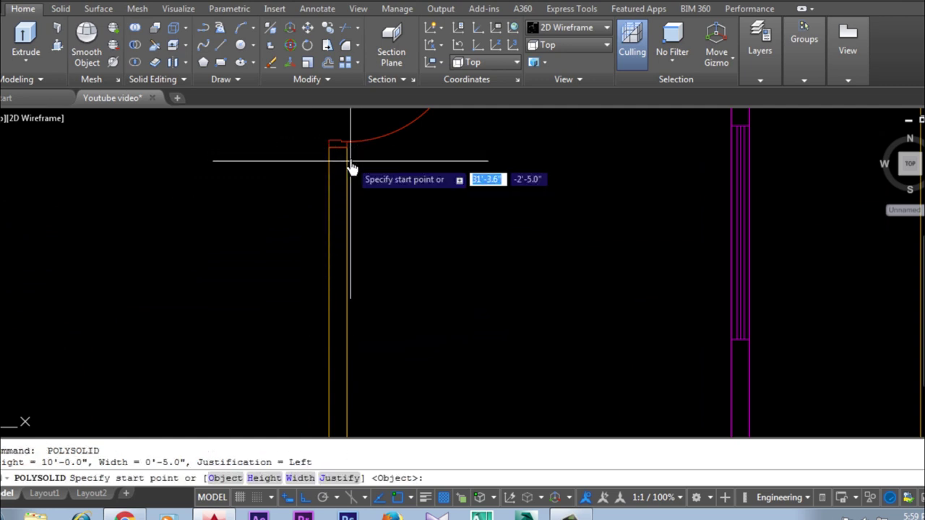
pyautogui.click(347, 149)
pyautogui.moveTo(342, 427); pyautogui.dragTo(353, 241, button='middle')
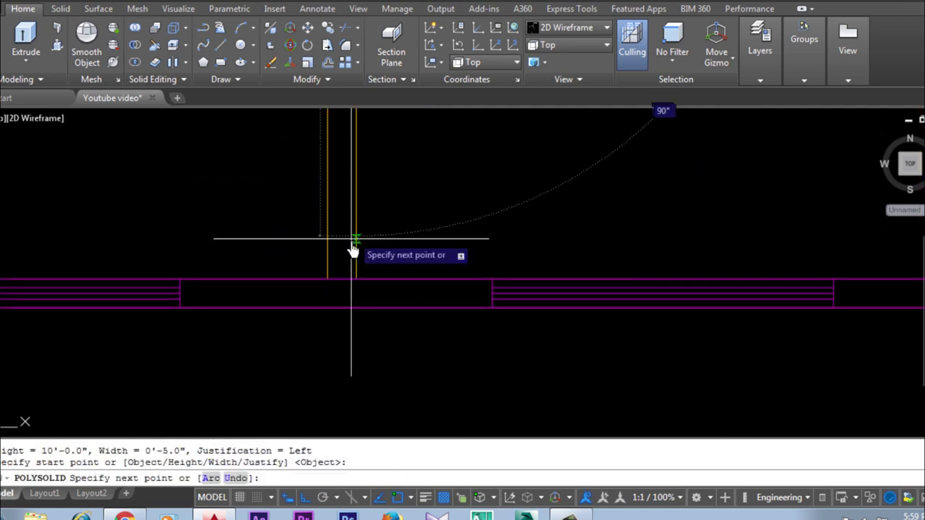
pyautogui.scroll(2, 353, 241)
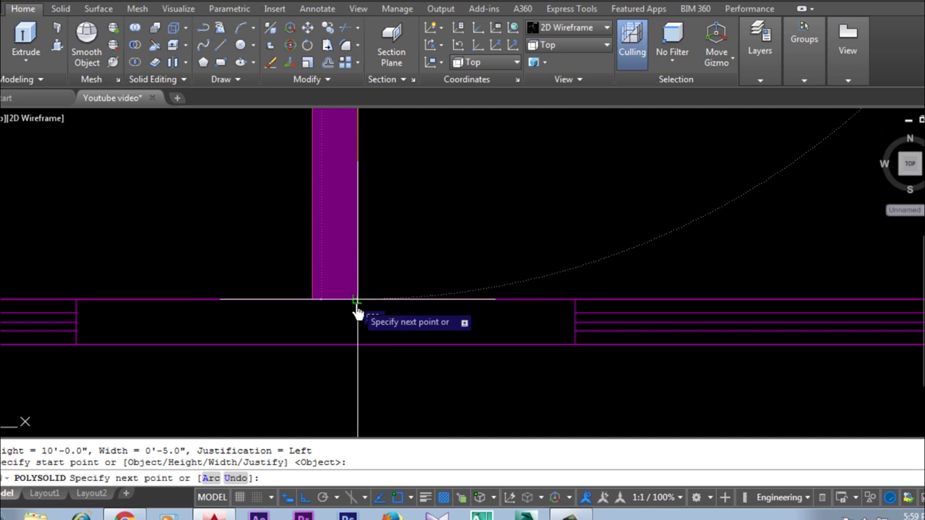
pyautogui.click(356, 313)
pyautogui.rightClick(434, 273)
pyautogui.click(471, 271)
# - Add a polysolid wall piece from the partition corner to the doorway jamb
pyautogui.scroll(-2, 621, 392)
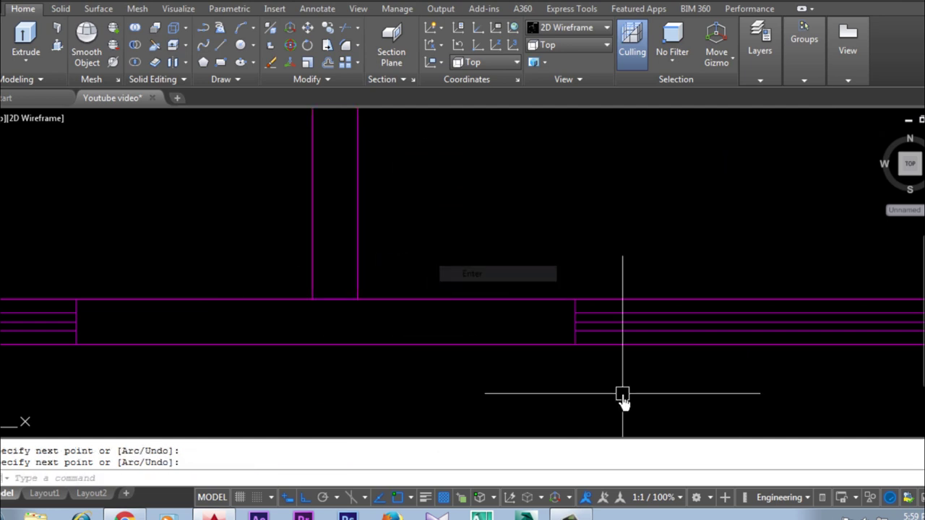
pyautogui.scroll(-2, 622, 392)
pyautogui.scroll(-1, 450, 330)
pyautogui.scroll(-3, 440, 398)
pyautogui.scroll(2, 413, 265)
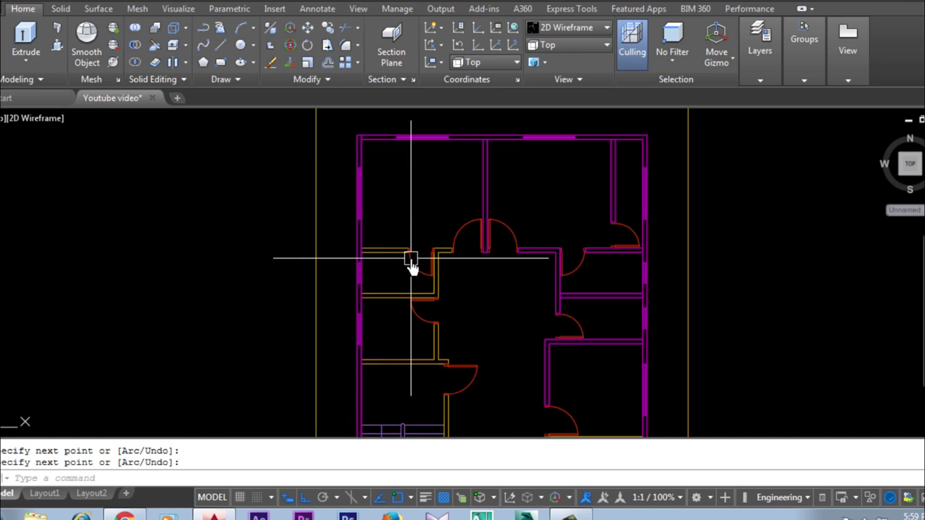
pyautogui.scroll(2, 386, 271)
pyautogui.press('Return')
pyautogui.scroll(2, 282, 246)
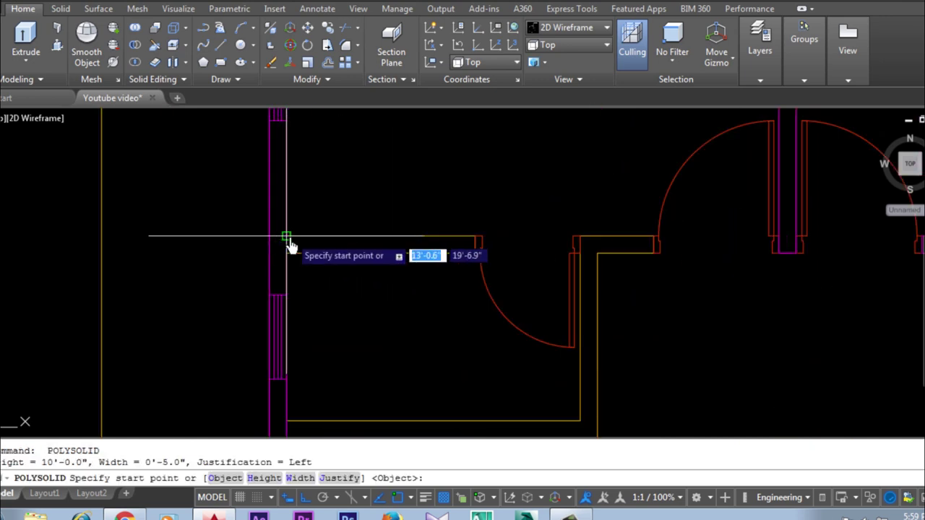
pyautogui.click(288, 238)
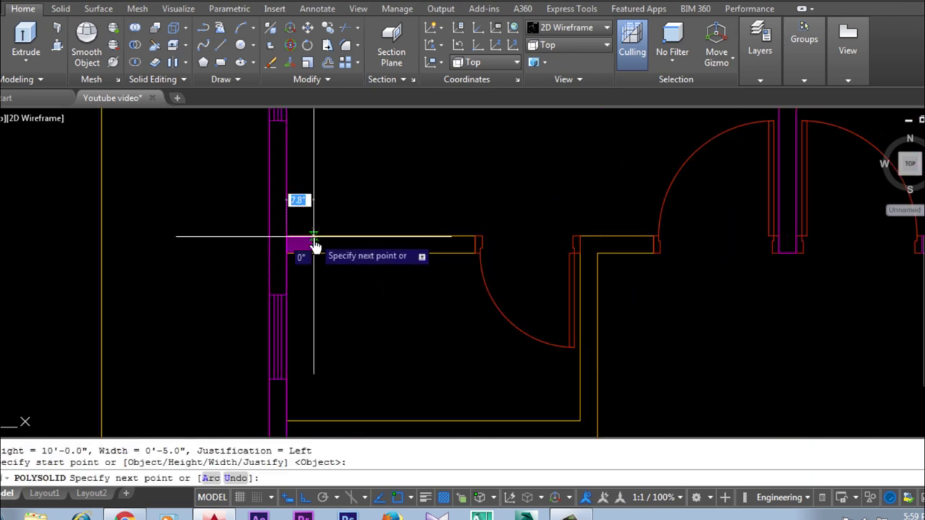
pyautogui.click(475, 242)
pyautogui.press('Return')
# - Start a multi-segment polysolid wall at the right jamb corner, running leftward
pyautogui.scroll(2, 659, 256)
pyautogui.press('Return')
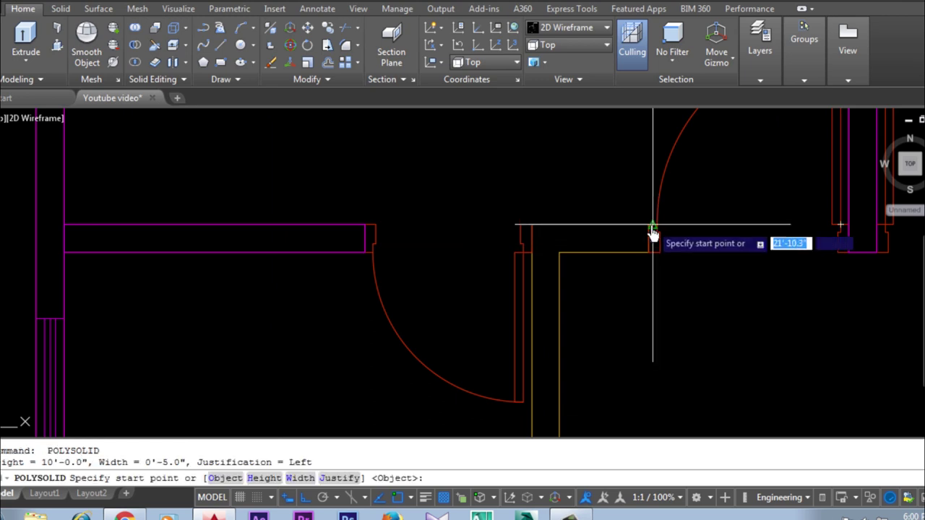
pyautogui.click(649, 232)
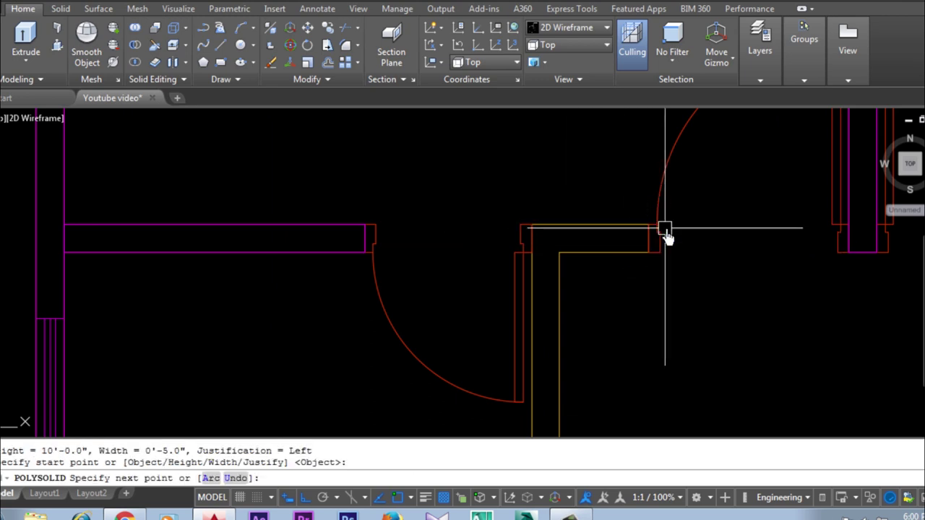
pyautogui.press('Escape')
pyautogui.press('Return')
pyautogui.click(652, 250)
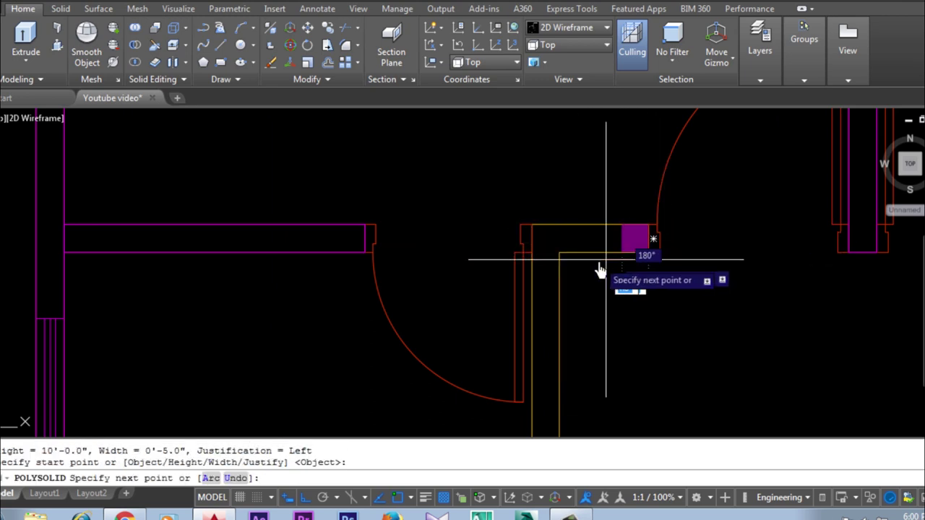
pyautogui.click(559, 253)
pyautogui.scroll(-3, 532, 217)
pyautogui.scroll(5, 535, 289)
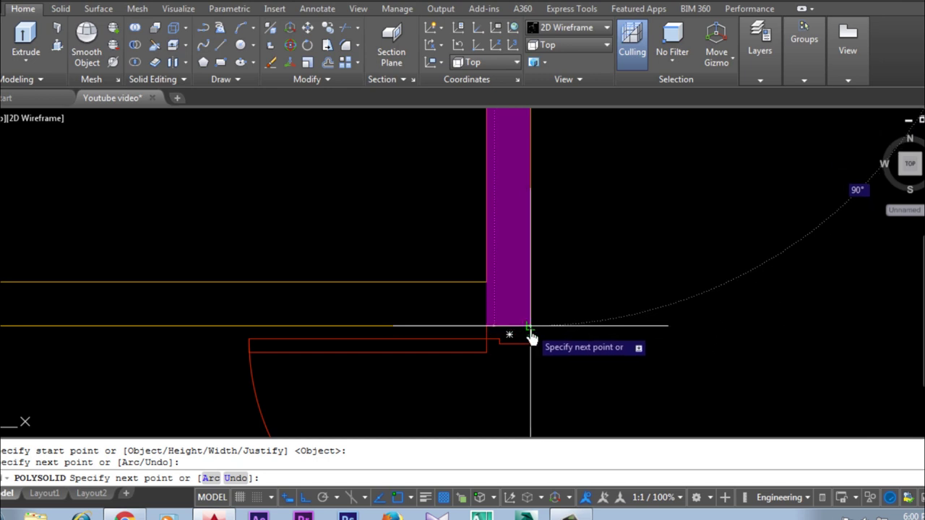
# - Continue the wall through its remaining corners around the doorway to its final point
pyautogui.click(530, 331)
pyautogui.scroll(-4, 690, 312)
pyautogui.click(690, 312)
pyautogui.scroll(2, 405, 318)
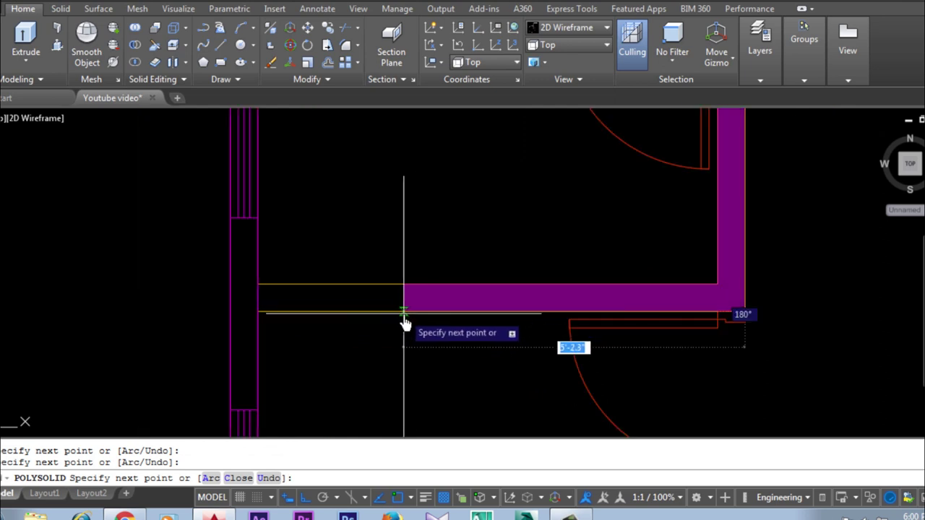
pyautogui.scroll(2, 311, 340)
pyautogui.scroll(2, 275, 325)
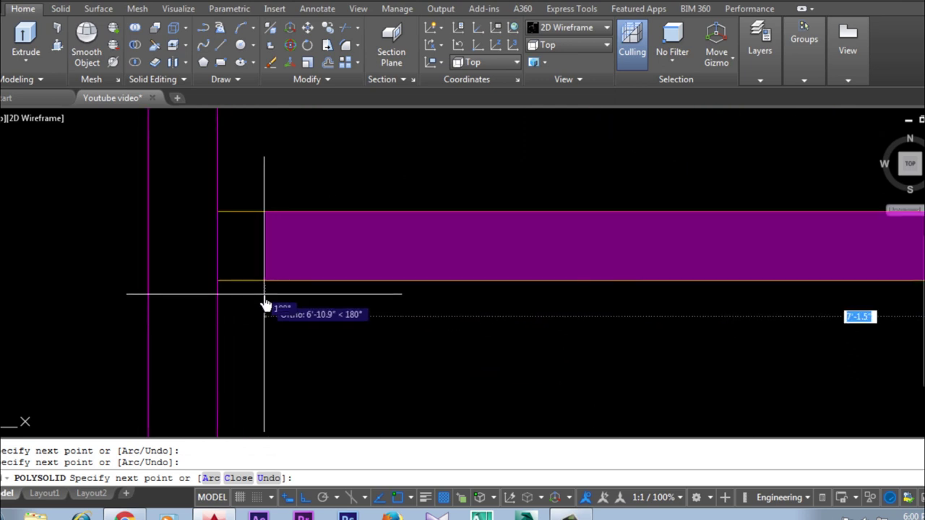
pyautogui.click(215, 289)
pyautogui.press('Return')
pyautogui.scroll(-3, 289, 260)
pyautogui.scroll(-3, 369, 264)
pyautogui.scroll(3, 438, 279)
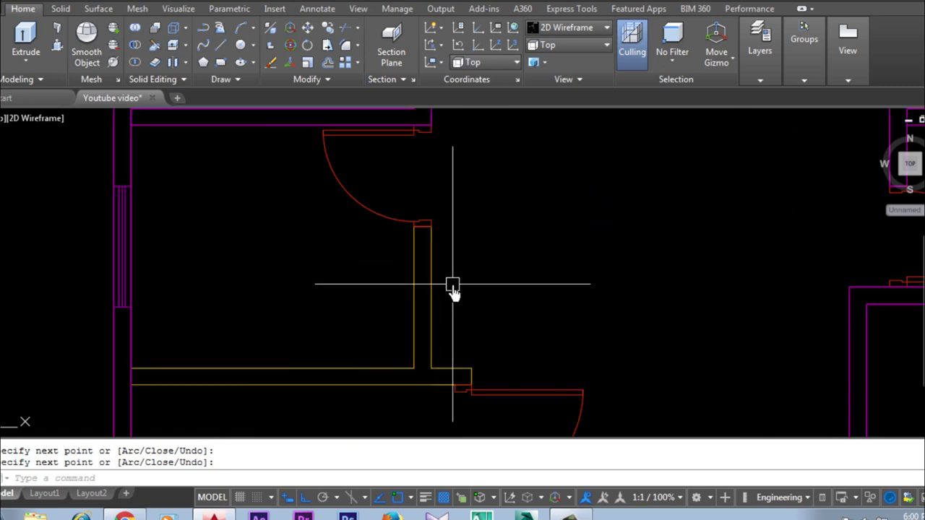
# - Draw two polysolid wall pieces between the door-jamb corners near the stair
pyautogui.press('Return')
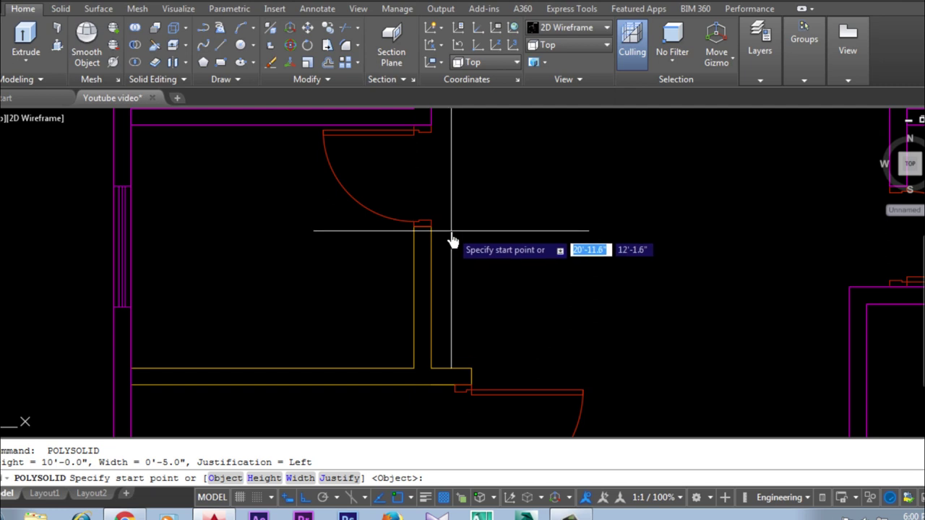
pyautogui.click(426, 226)
pyautogui.scroll(2, 433, 354)
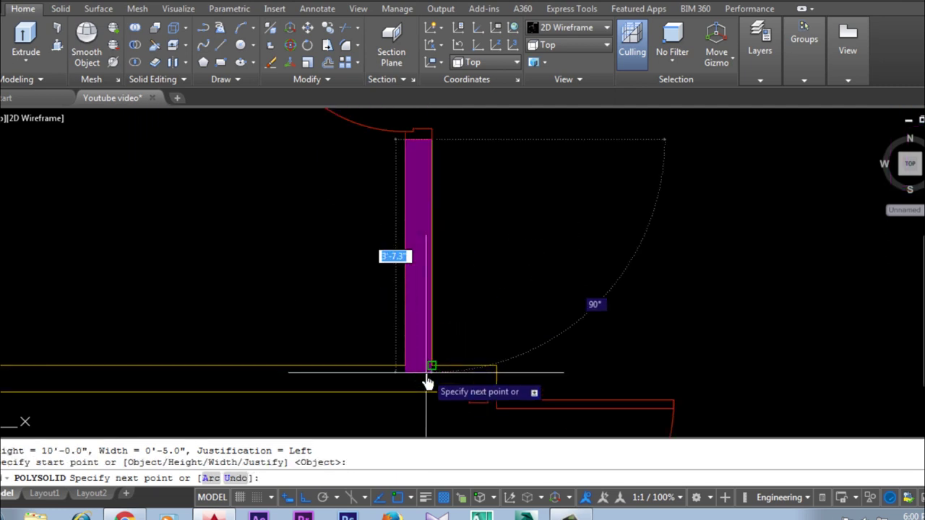
pyautogui.click(431, 373)
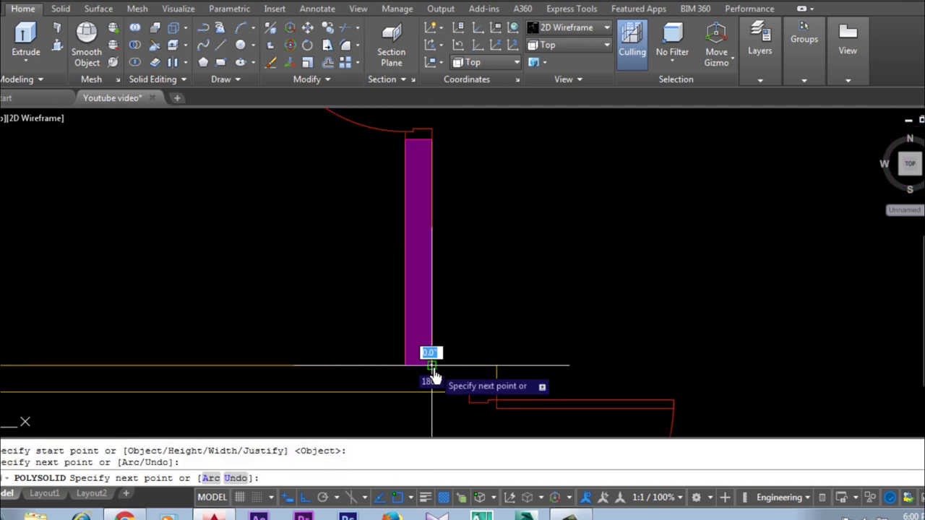
pyautogui.press('Return')
pyautogui.press('Return')
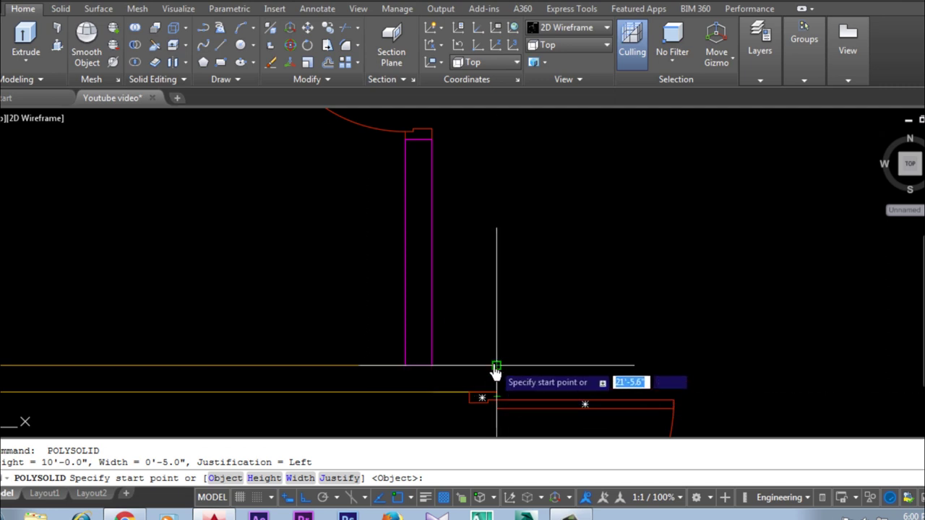
pyautogui.click(497, 368)
pyautogui.scroll(-2, 399, 390)
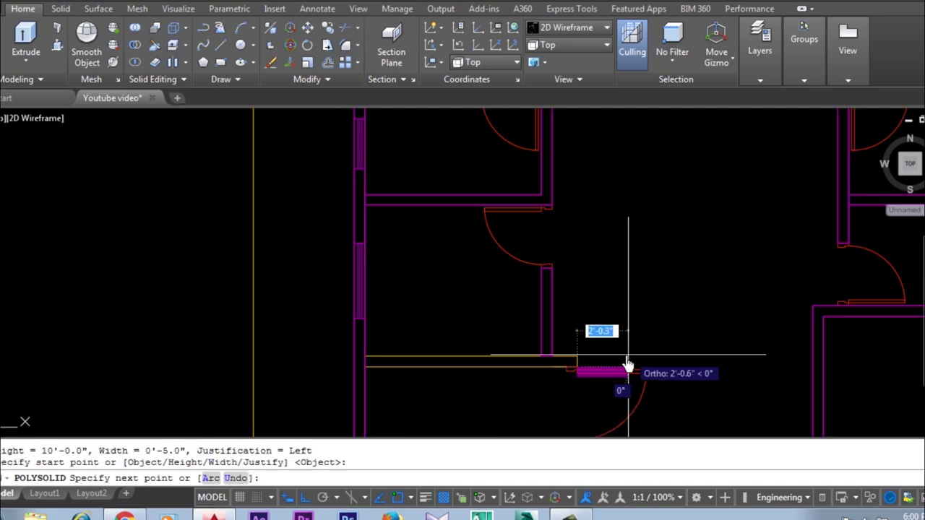
pyautogui.scroll(2, 376, 372)
pyautogui.click(321, 370)
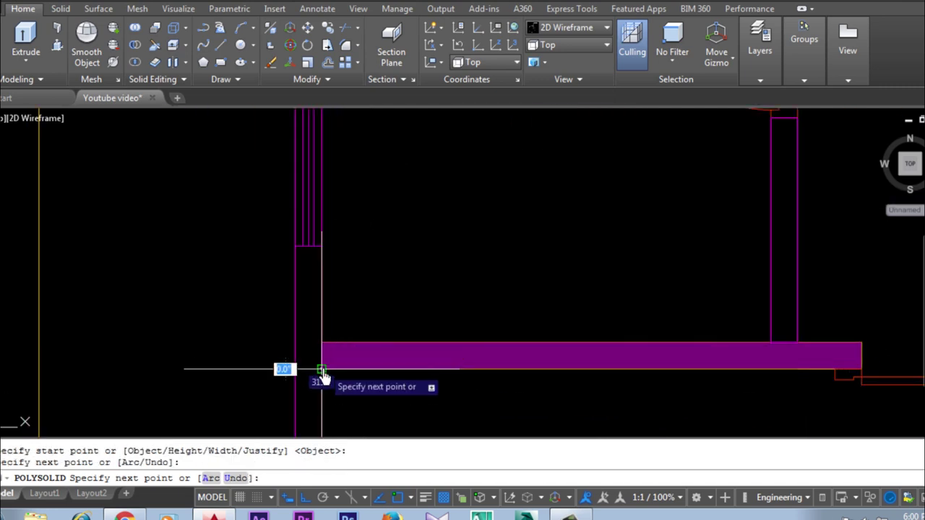
pyautogui.press('Return')
# - Draw another polysolid wall from the door jamb down to the lower wall
pyautogui.scroll(-2, 282, 300)
pyautogui.scroll(2, 376, 289)
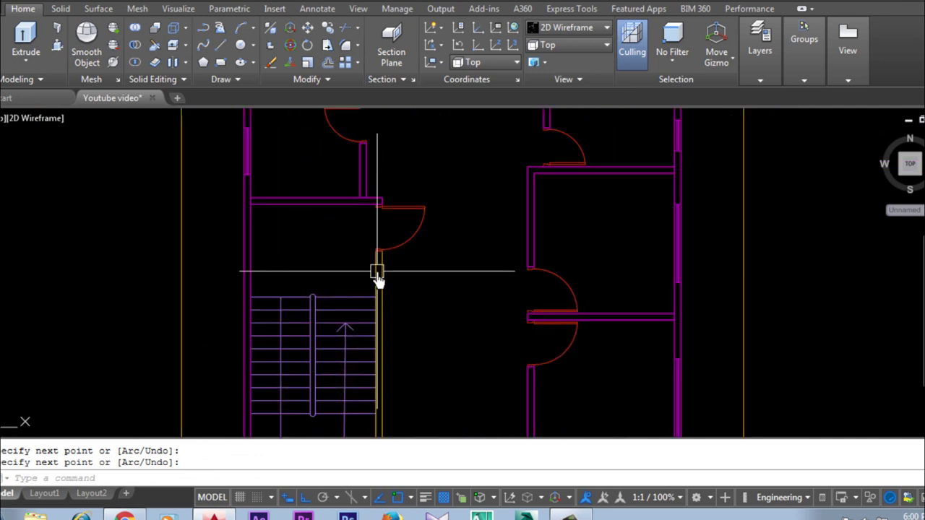
pyautogui.scroll(1, 381, 260)
pyautogui.press('Return')
pyautogui.click(384, 223)
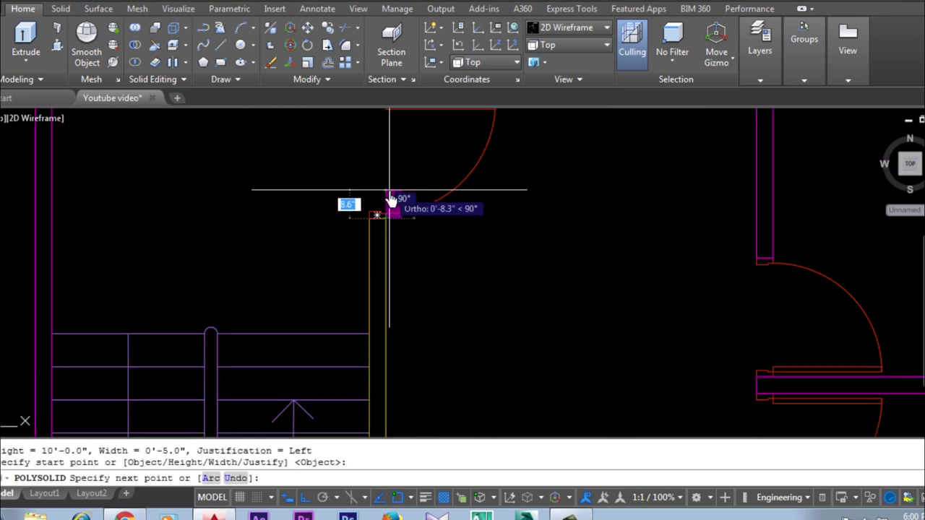
pyautogui.scroll(-2, 406, 332)
pyautogui.scroll(3, 407, 332)
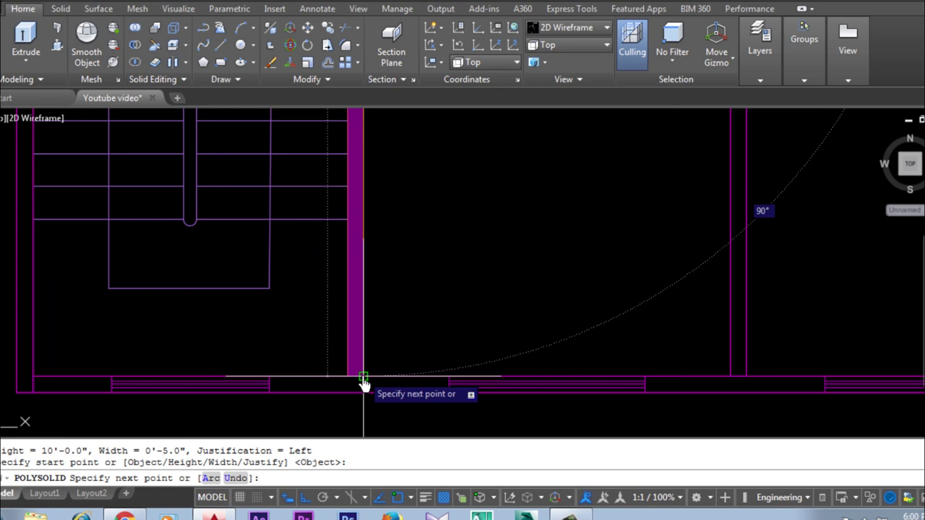
pyautogui.click(363, 378)
pyautogui.press('Return')
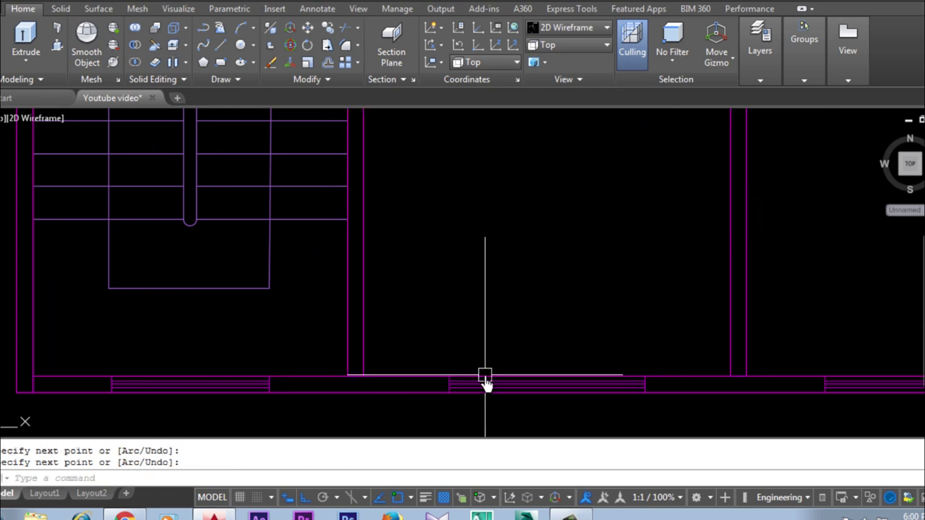
pyautogui.scroll(-3, 497, 385)
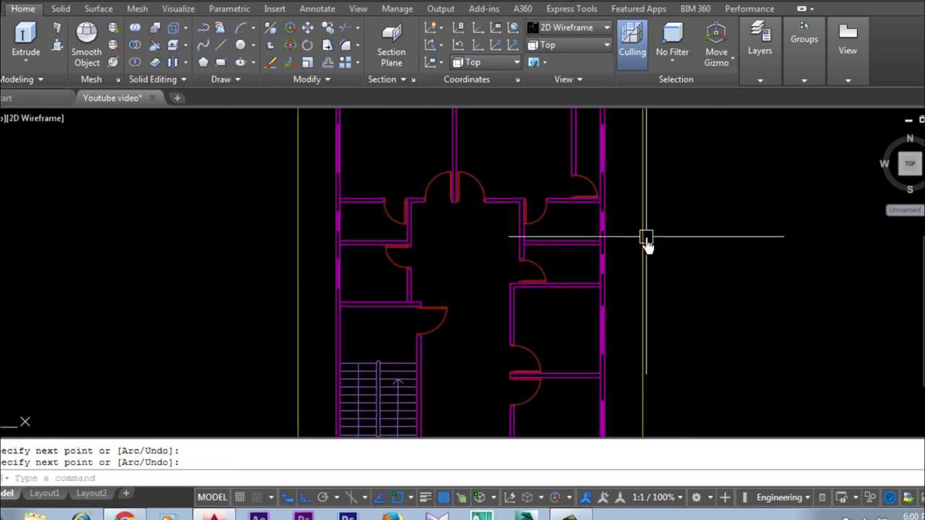
pyautogui.click(572, 55)
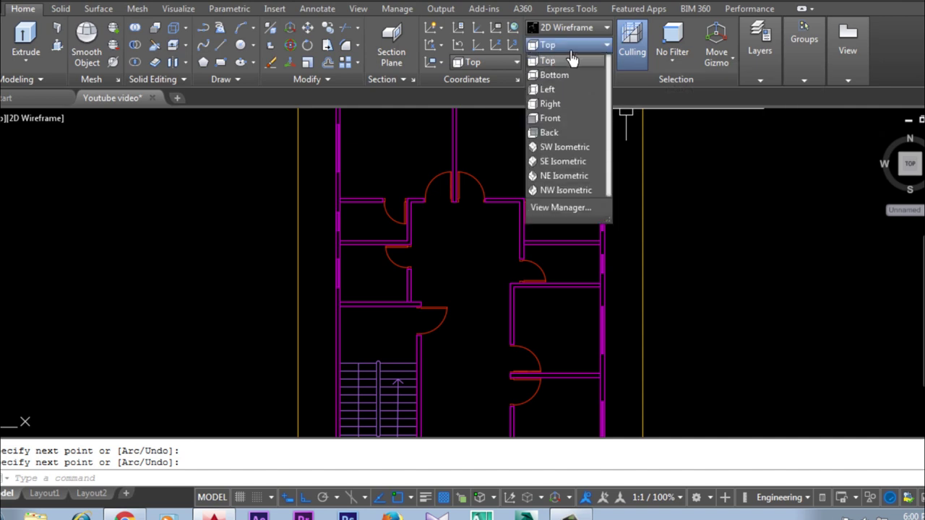
# - Switch to the SW Isometric view and shade the model in Shades of Gray
pyautogui.click(546, 149)
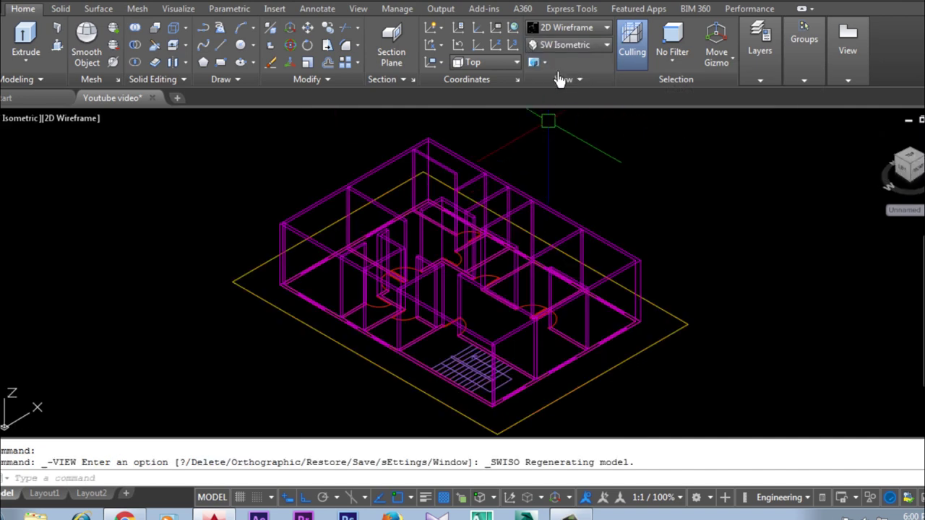
pyautogui.click(558, 33)
pyautogui.click(553, 155)
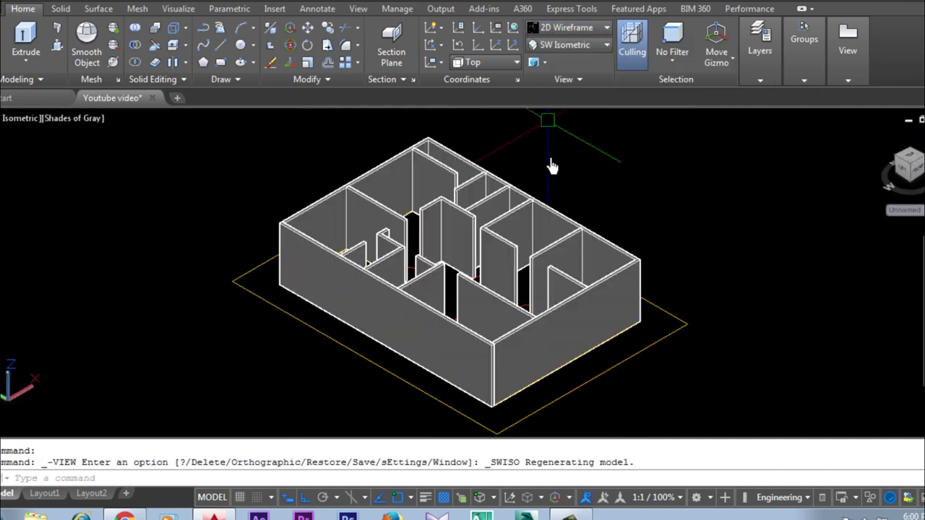
pyautogui.scroll(2, 434, 289)
pyautogui.scroll(3, 738, 298)
pyautogui.scroll(-3, 392, 181)
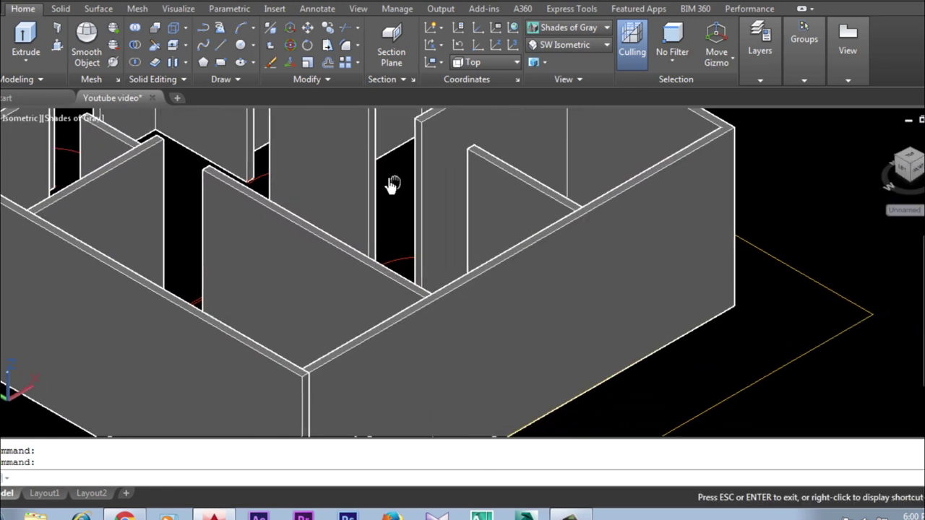
pyautogui.scroll(3, 602, 124)
# - Return the visual style to 2D Wireframe and zoom to the front wall
pyautogui.click(556, 29)
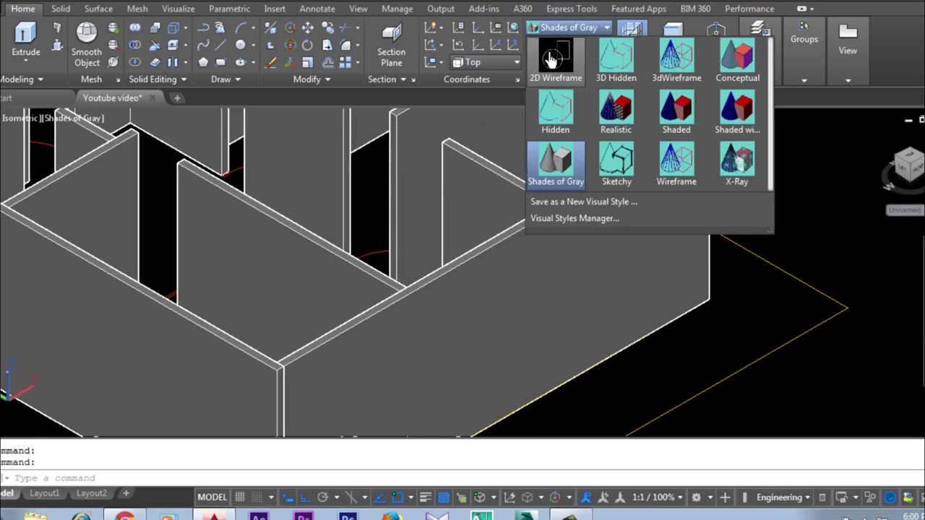
pyautogui.click(548, 59)
pyautogui.scroll(-2, 607, 181)
pyautogui.scroll(2, 404, 371)
pyautogui.scroll(2, 395, 396)
pyautogui.scroll(2, 510, 305)
pyautogui.scroll(1, 531, 358)
pyautogui.scroll(-1, 465, 386)
pyautogui.scroll(-1, 415, 357)
pyautogui.scroll(-1, 510, 352)
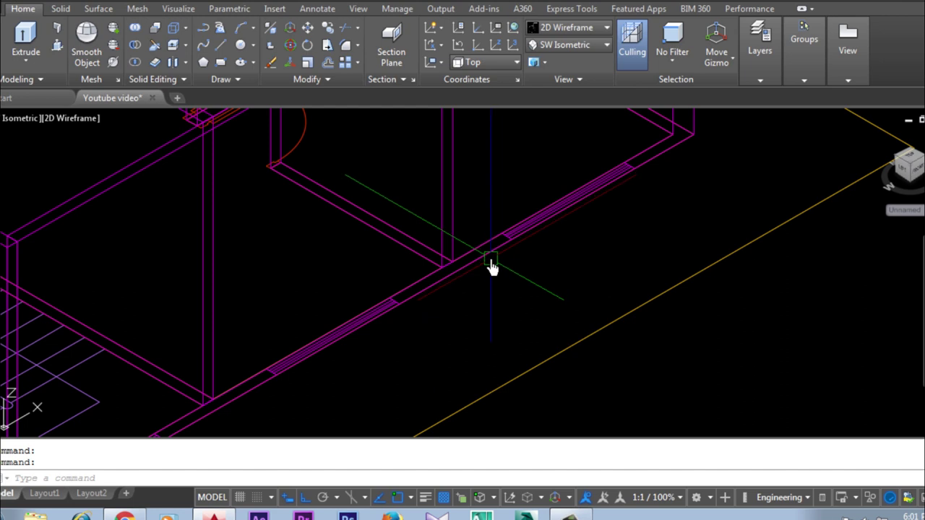
# - Draw a 2'6 vertical guide line up from the exterior wall corner
pyautogui.click(219, 47)
pyautogui.scroll(2, 344, 383)
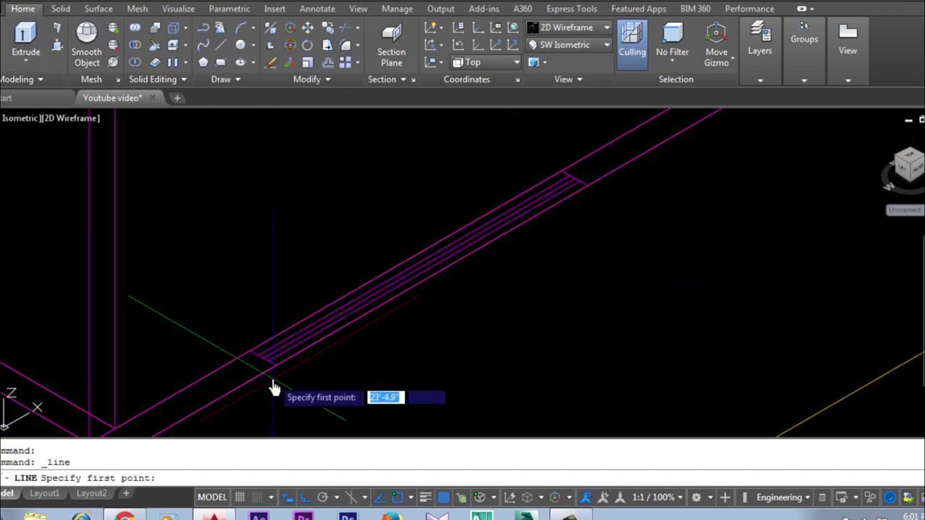
pyautogui.click(276, 367)
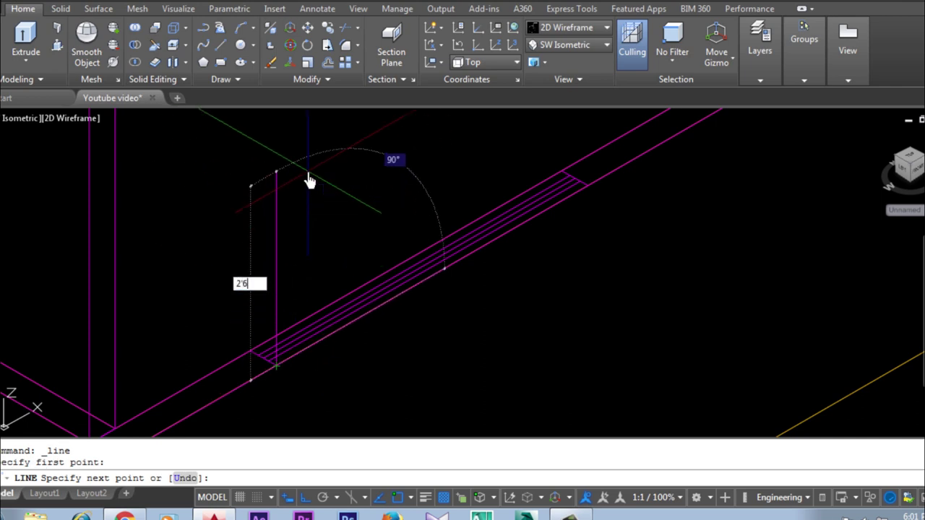
pyautogui.press('Return')
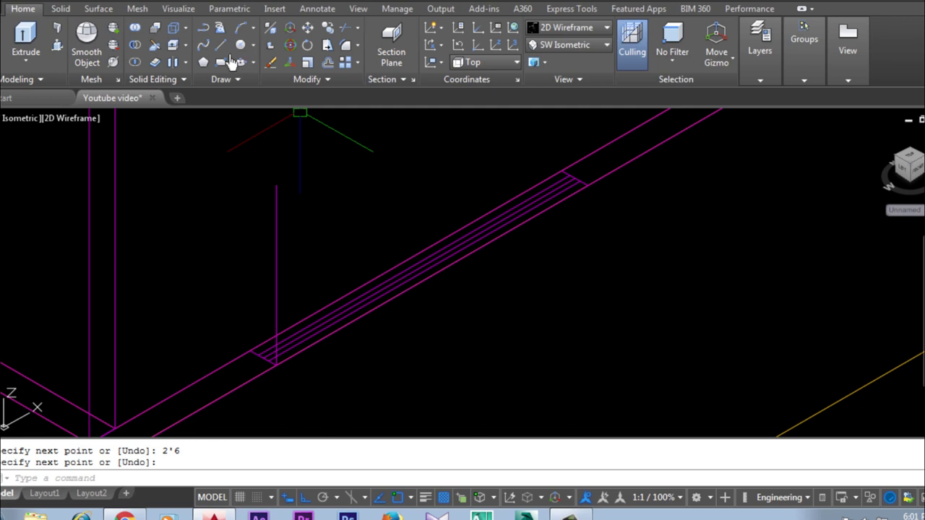
pyautogui.press('Return')
# - Cancel a misplaced rectangle and turn on Dynamic UCS
pyautogui.write('rec')
pyautogui.press('Return')
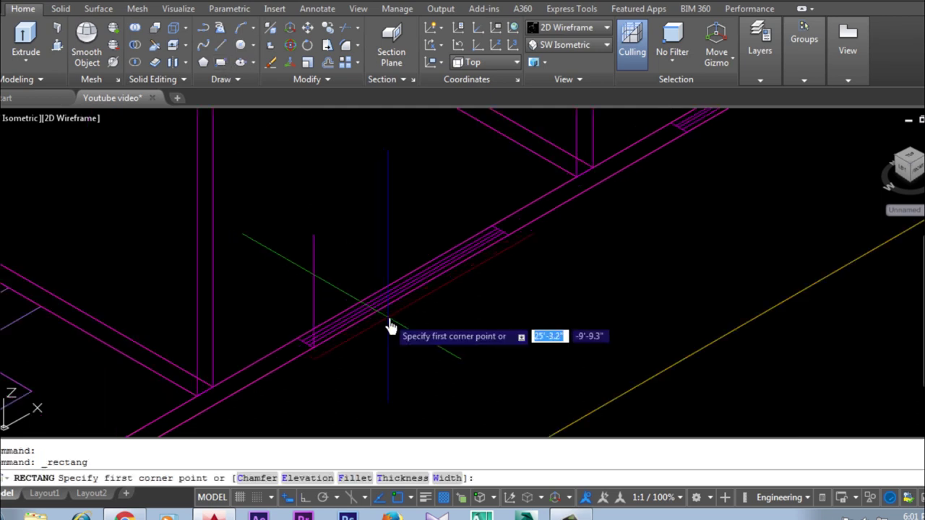
pyautogui.scroll(-3, 372, 304)
pyautogui.click(349, 276)
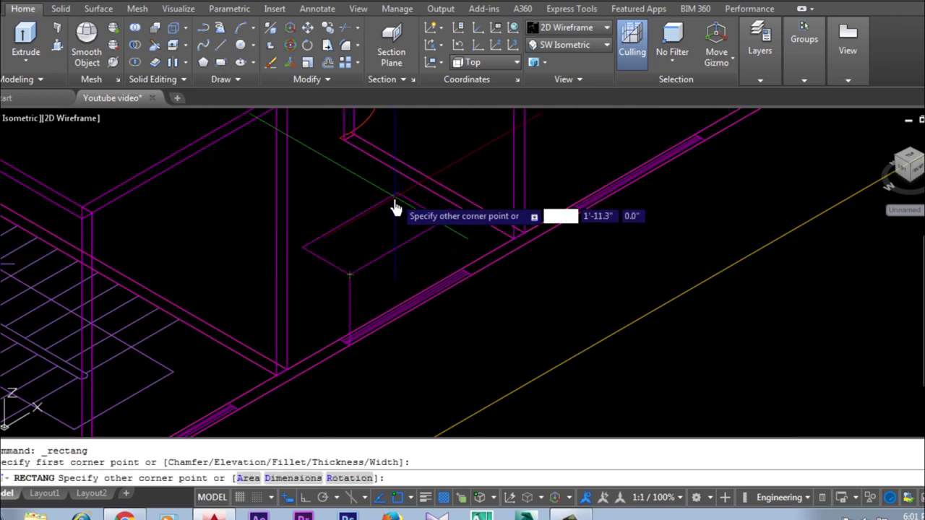
pyautogui.press('Escape')
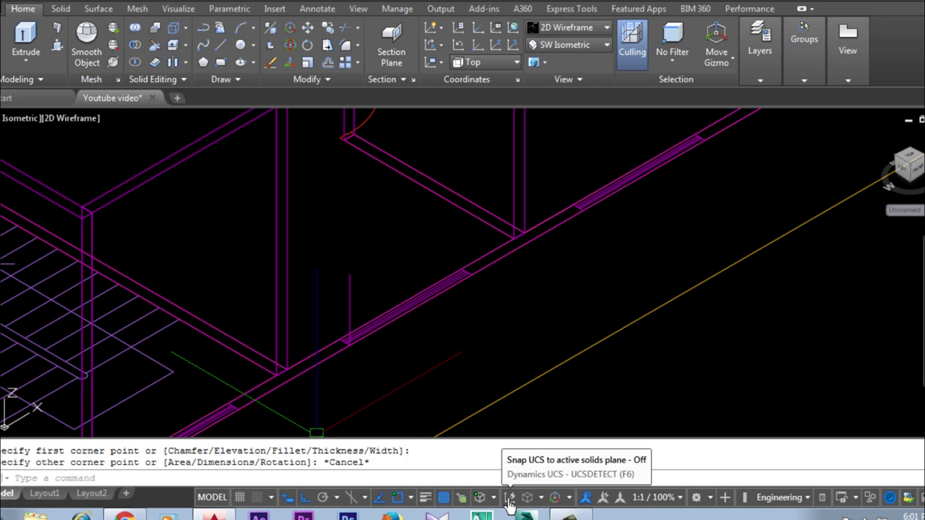
pyautogui.click(509, 499)
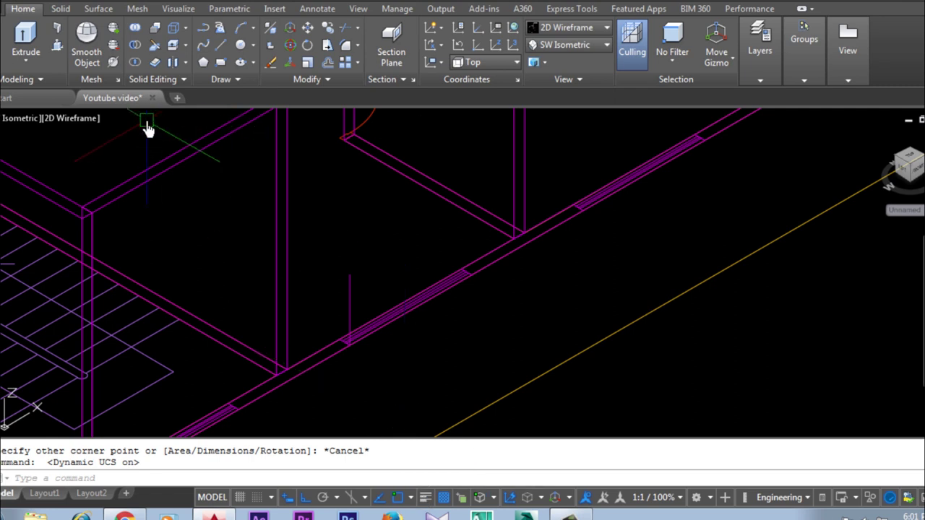
# - Draw a 5' by 4'6 rectangle on the exterior wall face using the Dimensions option
pyautogui.click(222, 64)
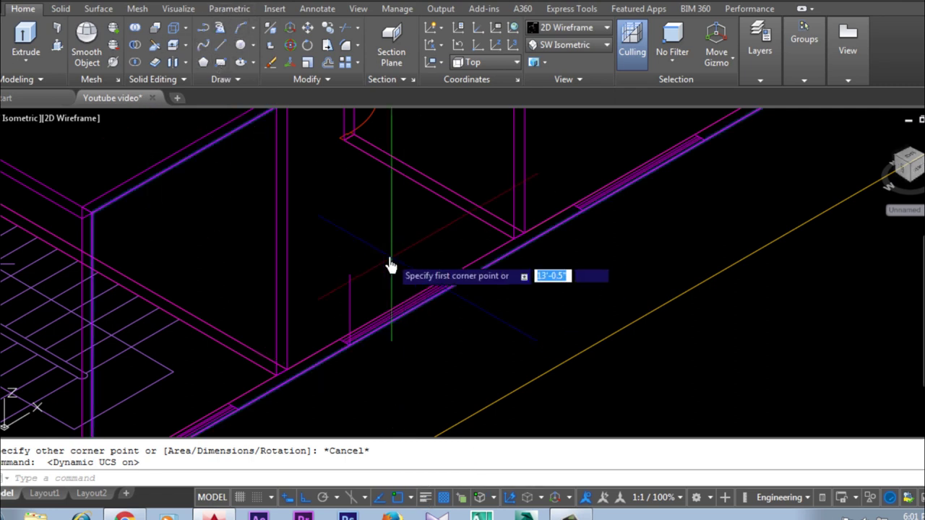
pyautogui.click(350, 276)
pyautogui.rightClick(405, 181)
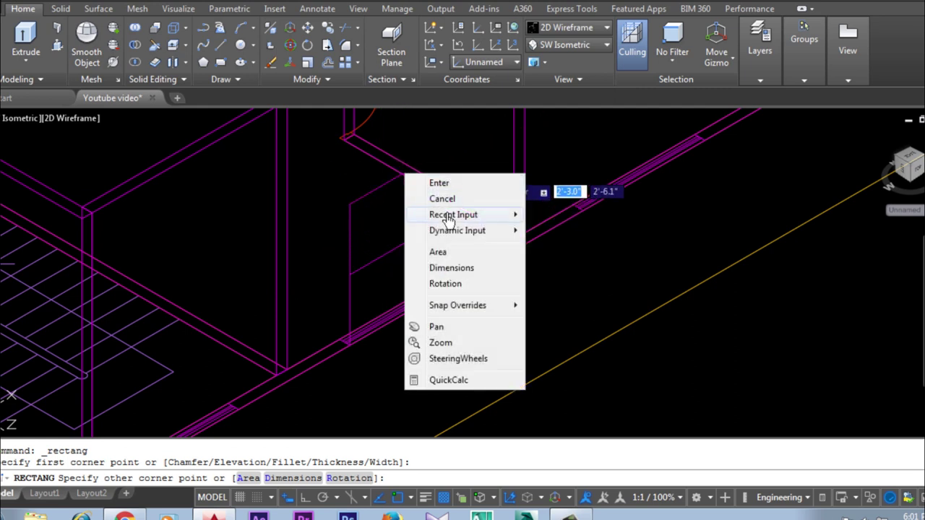
pyautogui.click(459, 269)
pyautogui.write("5'")
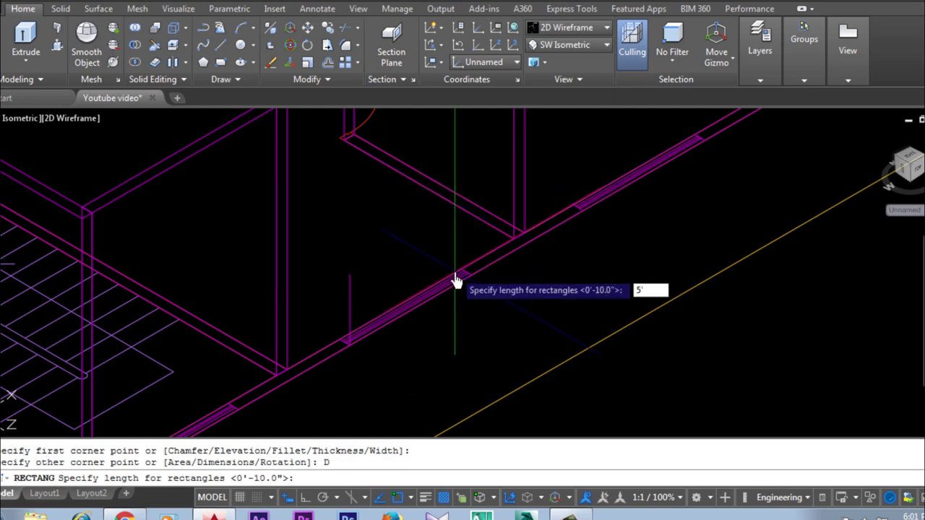
pyautogui.press('Return')
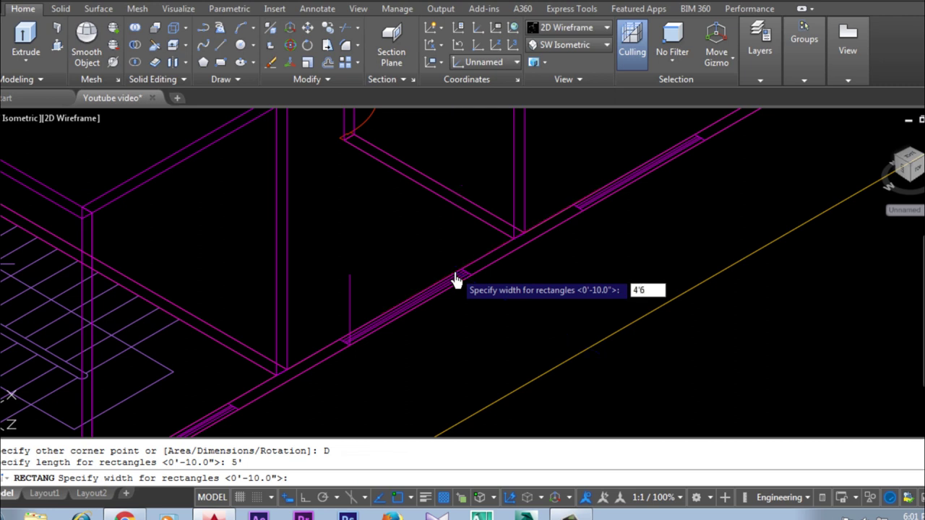
pyautogui.press('Return')
pyautogui.click(404, 178)
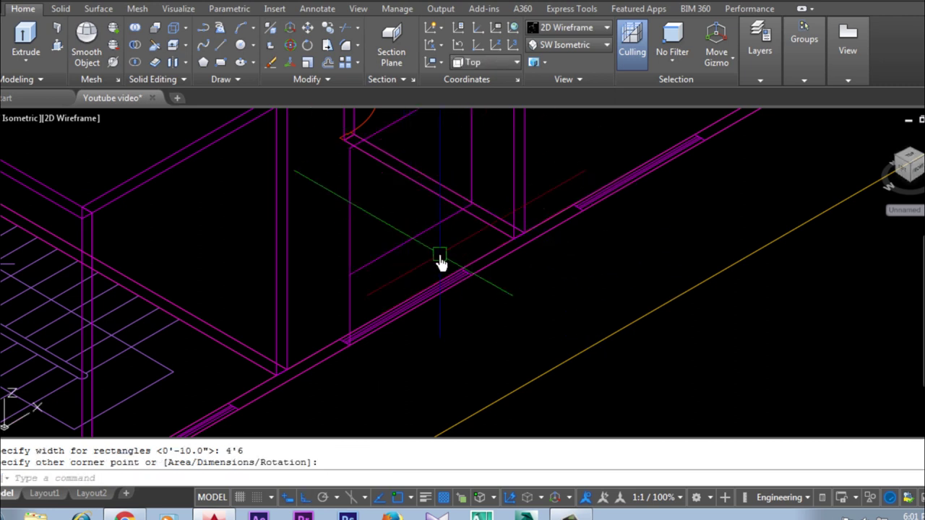
# - Zoom in and window-select the window rectangle and its guide line
pyautogui.scroll(1, 441, 258)
pyautogui.scroll(1, 415, 351)
pyautogui.scroll(1, 448, 275)
pyautogui.scroll(1, 336, 313)
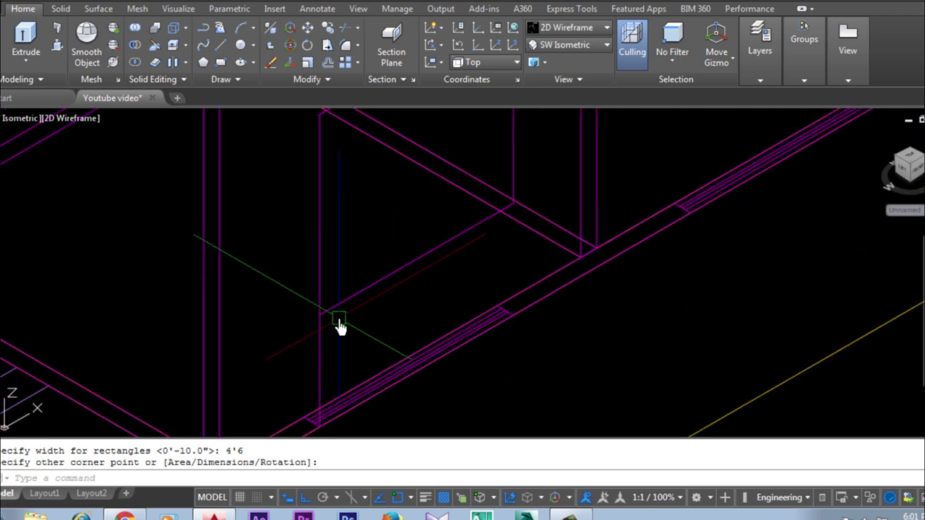
pyautogui.scroll(1, 331, 334)
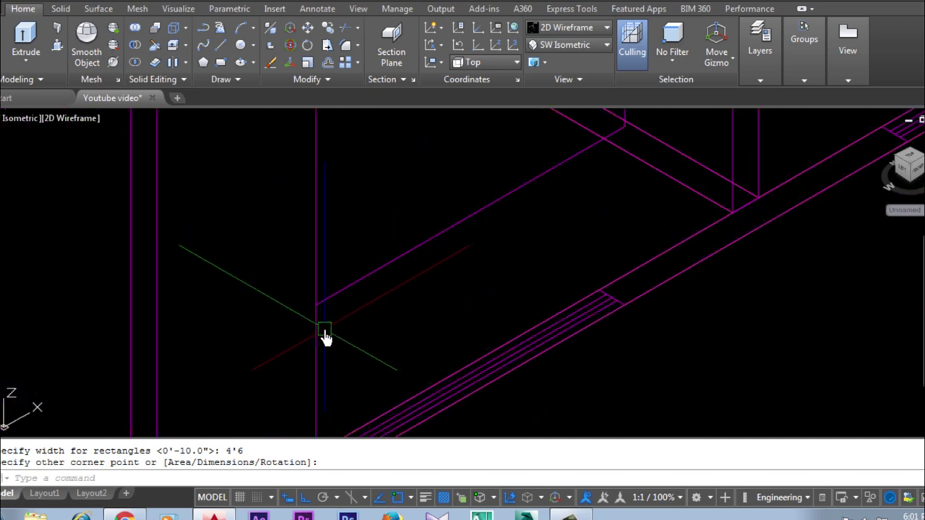
pyautogui.click(342, 307)
pyautogui.click(319, 334)
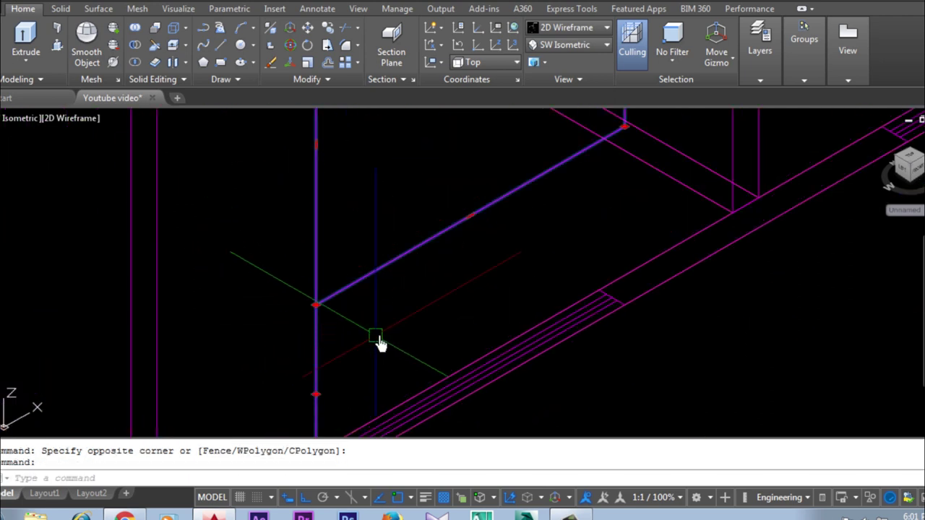
# - Copy the window outline and guide line to a second spot on the exterior wall
pyautogui.click(328, 36)
pyautogui.scroll(-2, 321, 149)
pyautogui.scroll(3, 318, 340)
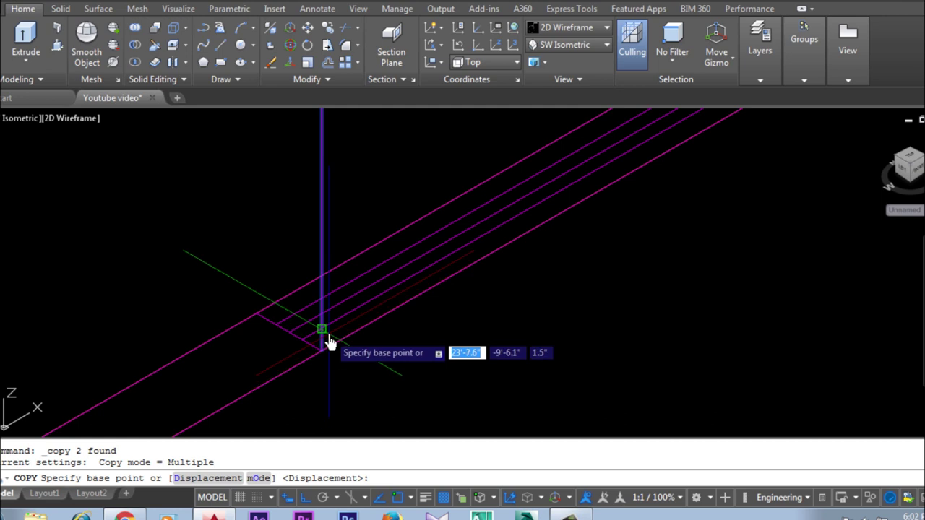
pyautogui.scroll(2, 324, 357)
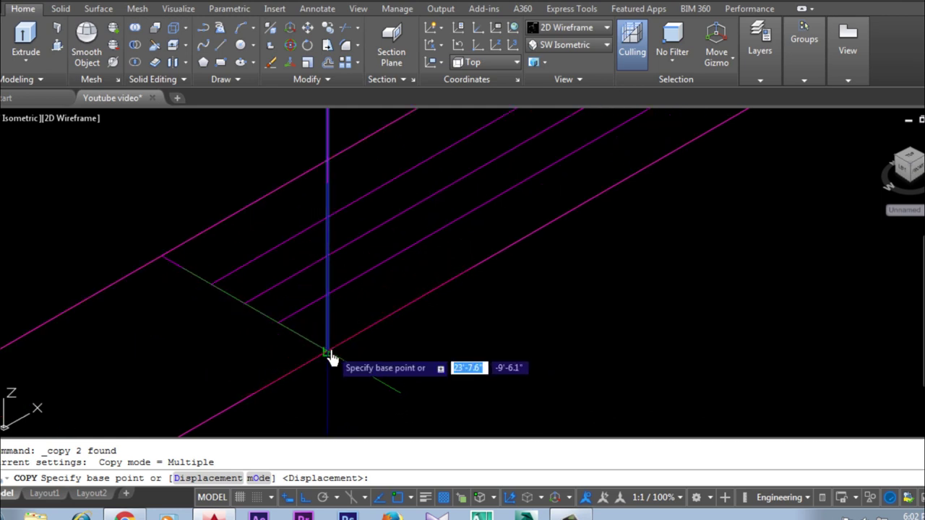
pyautogui.click(324, 357)
pyautogui.scroll(-3, 227, 388)
pyautogui.scroll(-2, 330, 351)
pyautogui.scroll(4, 429, 280)
pyautogui.scroll(-2, 499, 238)
pyautogui.click(516, 213)
pyautogui.scroll(-3, 309, 365)
pyautogui.scroll(-3, 531, 207)
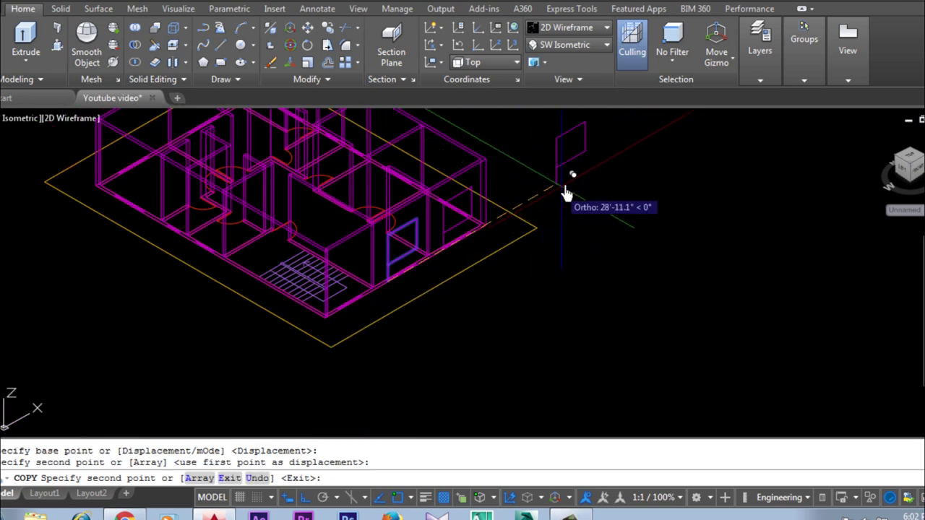
pyautogui.click(583, 188)
pyautogui.press('Return')
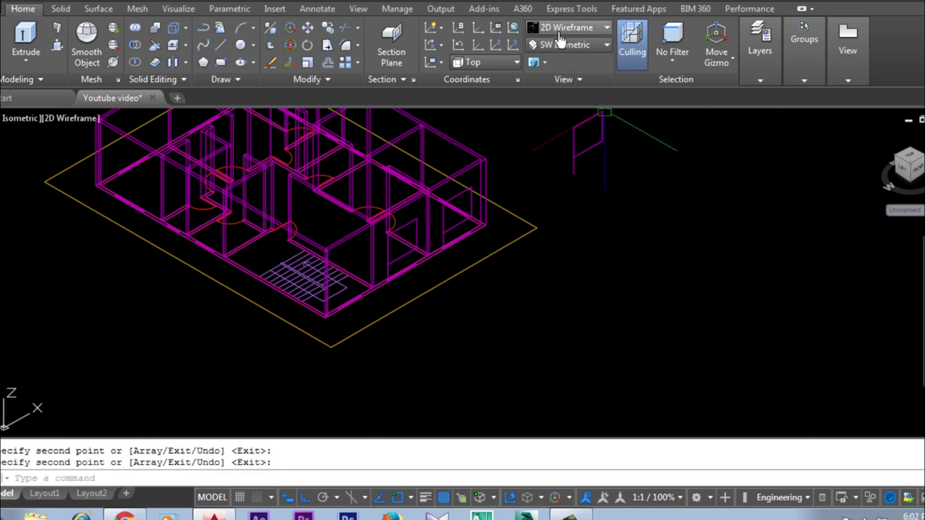
# - Set the visual style to Shades of Gray
pyautogui.click(560, 46)
pyautogui.click(561, 32)
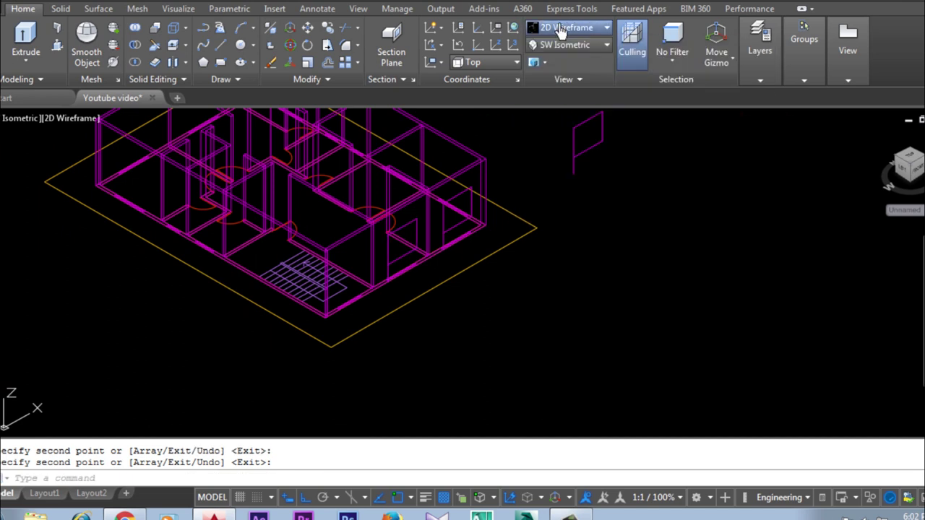
pyautogui.click(562, 29)
pyautogui.click(564, 180)
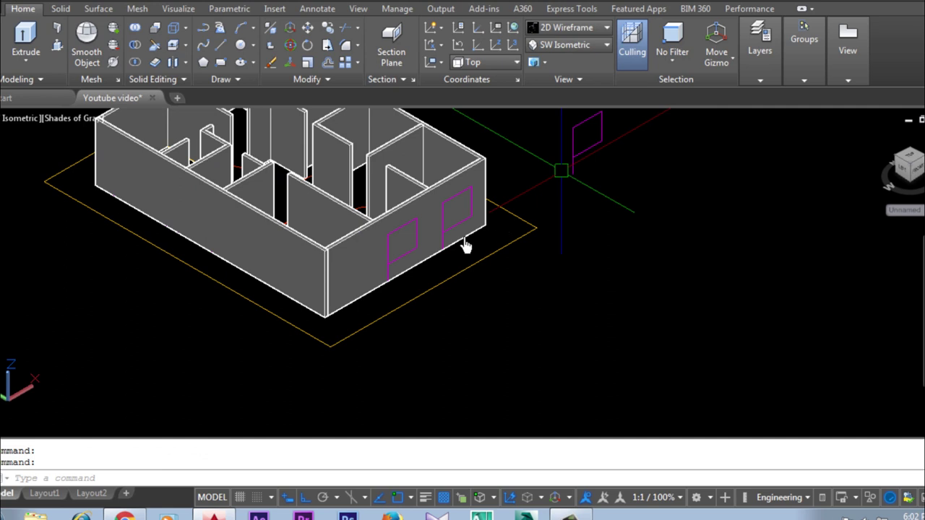
pyautogui.scroll(3, 454, 250)
pyautogui.scroll(3, 426, 289)
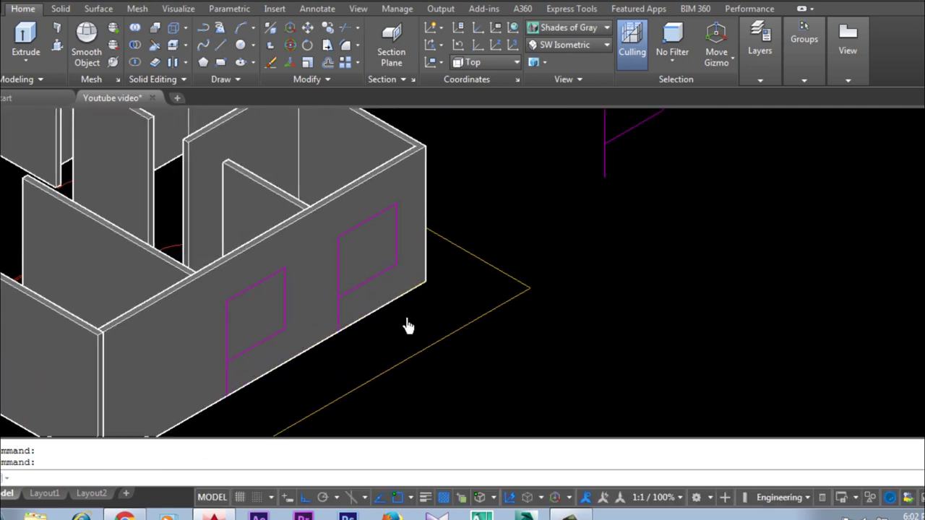
pyautogui.click(30, 71)
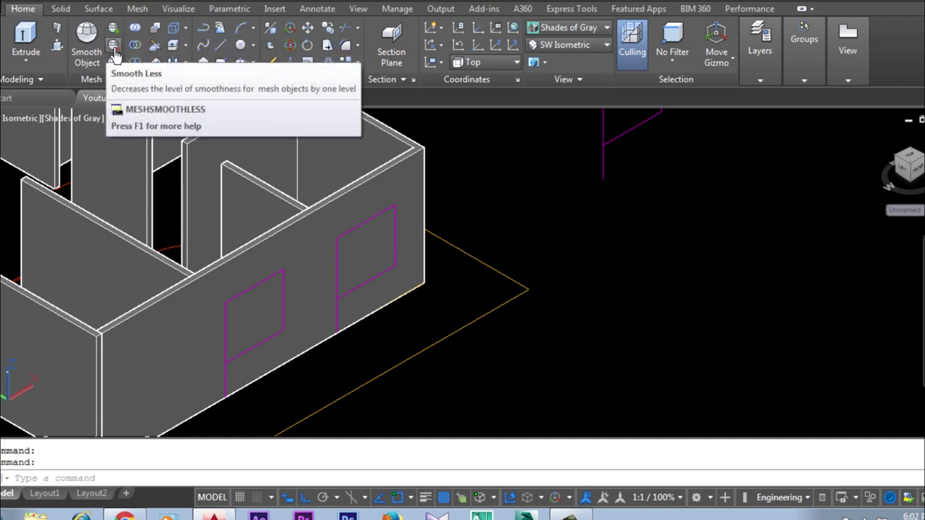
pyautogui.moveTo(135, 28)
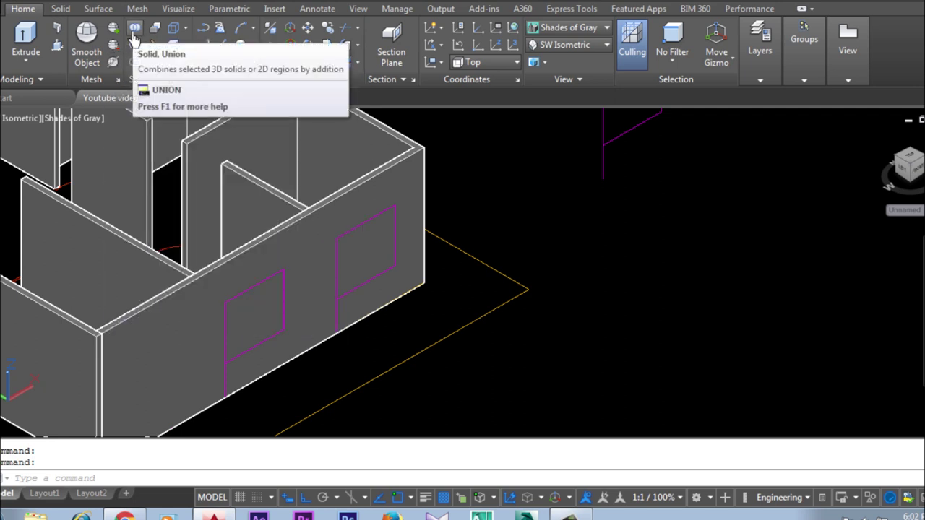
# - Press-pull both window rectangles 10 through the exterior wall
pyautogui.click(135, 49)
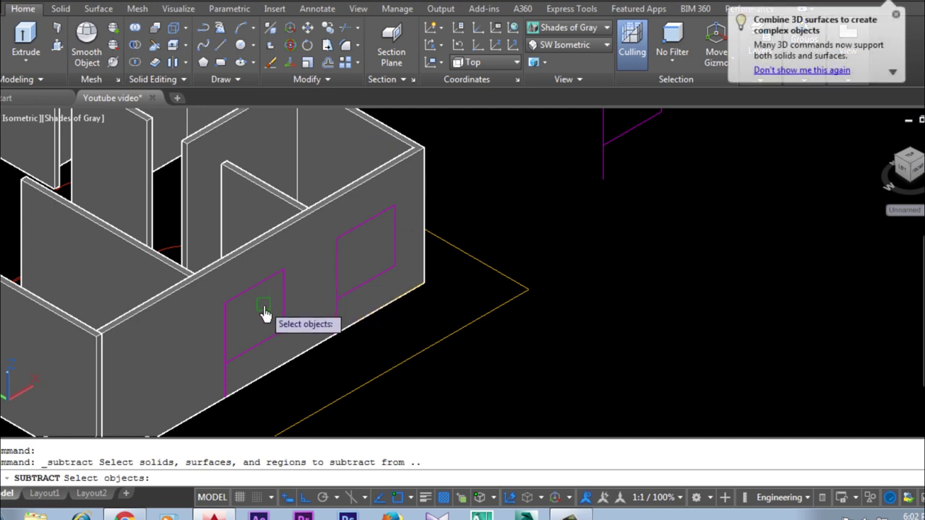
pyautogui.click(58, 57)
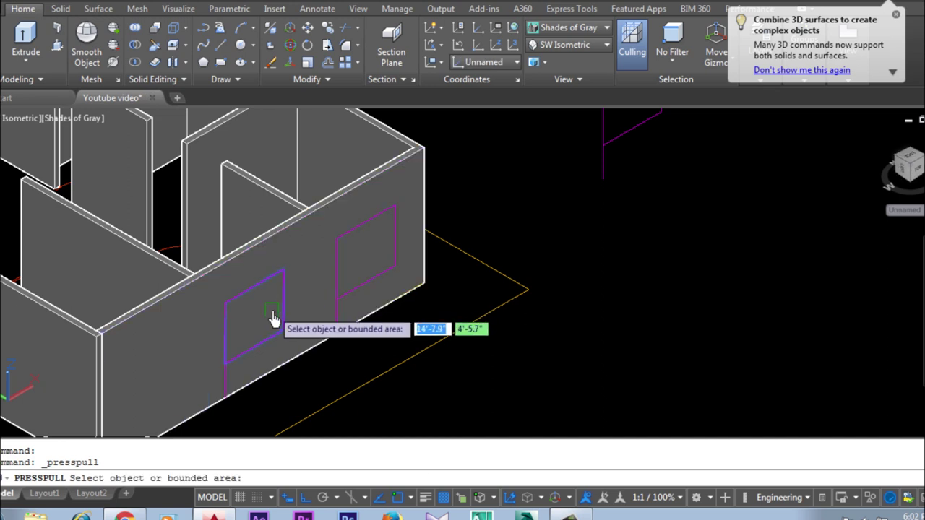
pyautogui.click(255, 289)
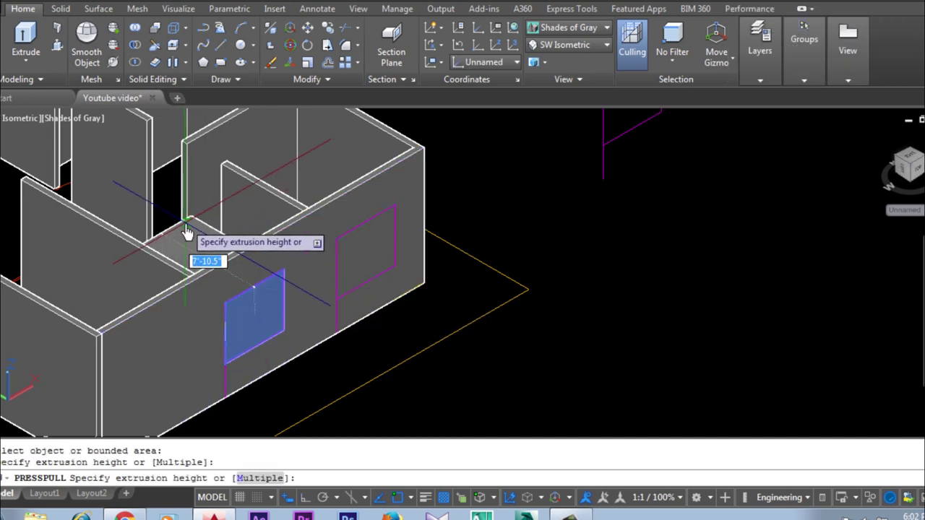
pyautogui.write('10')
pyautogui.press('Return')
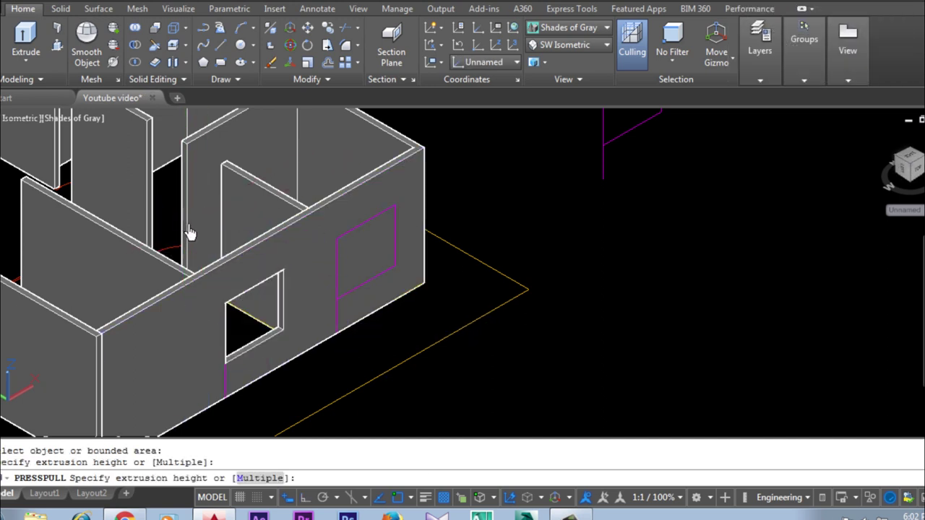
pyautogui.click(373, 253)
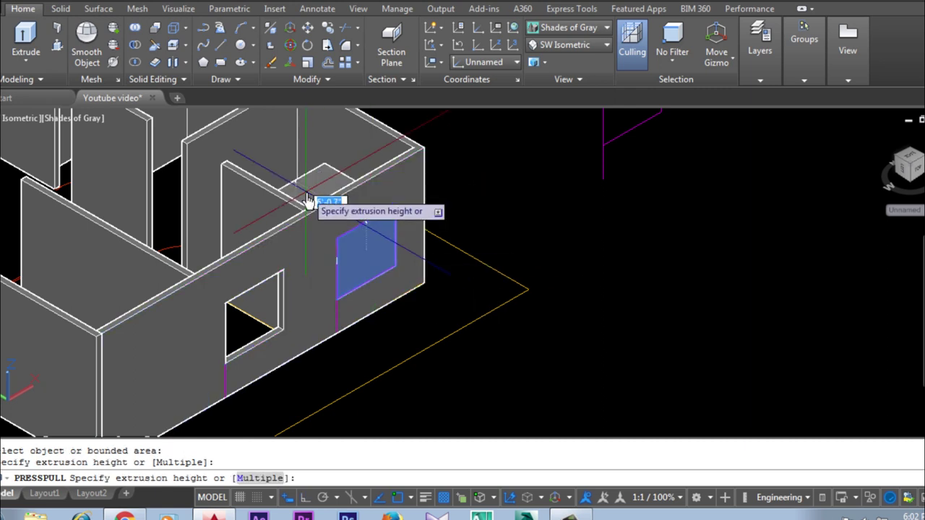
pyautogui.write('10')
pyautogui.press('Return')
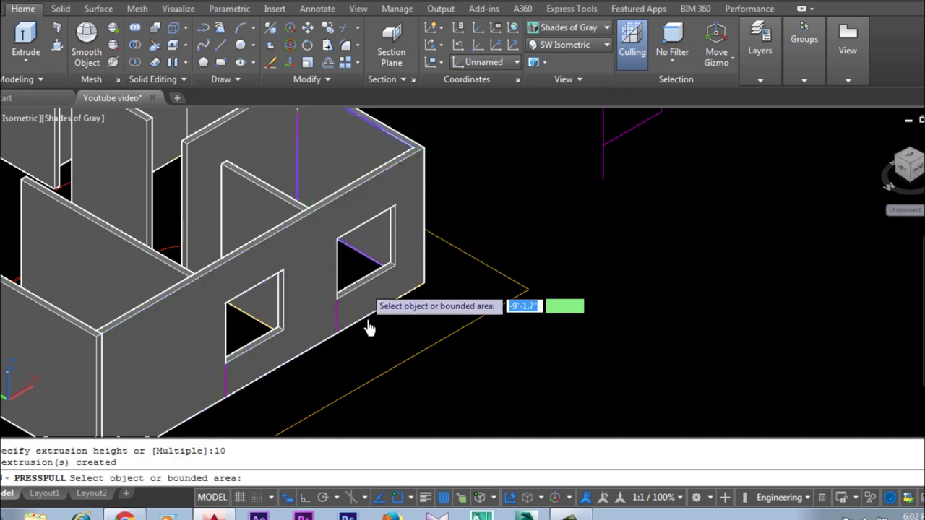
pyautogui.scroll(2, 320, 325)
pyautogui.press('Escape')
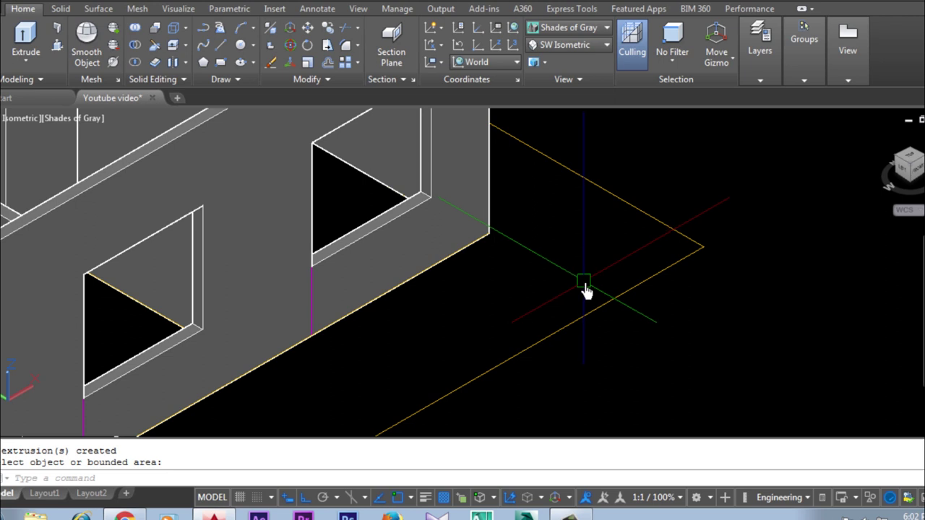
# - Switch to 2D Wireframe and delete the stray vertical edge under the window
pyautogui.scroll(2, 318, 310)
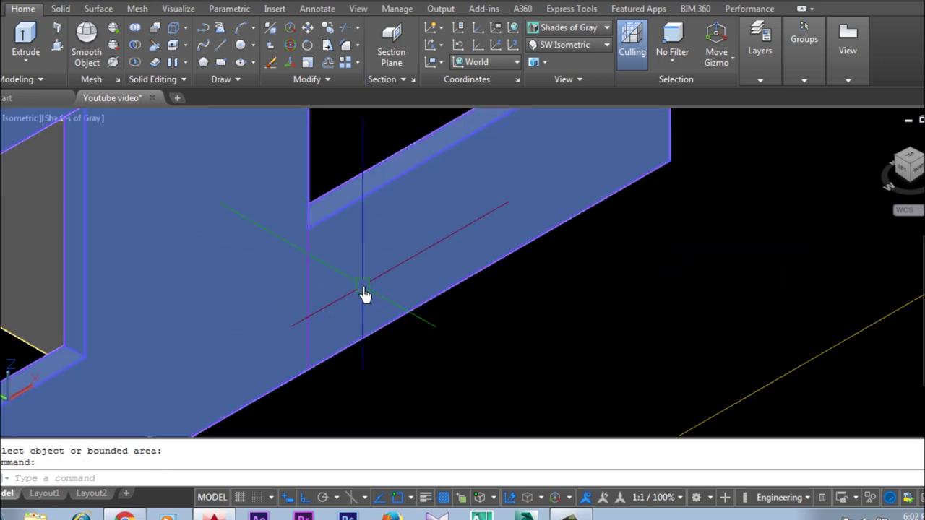
pyautogui.press('Escape')
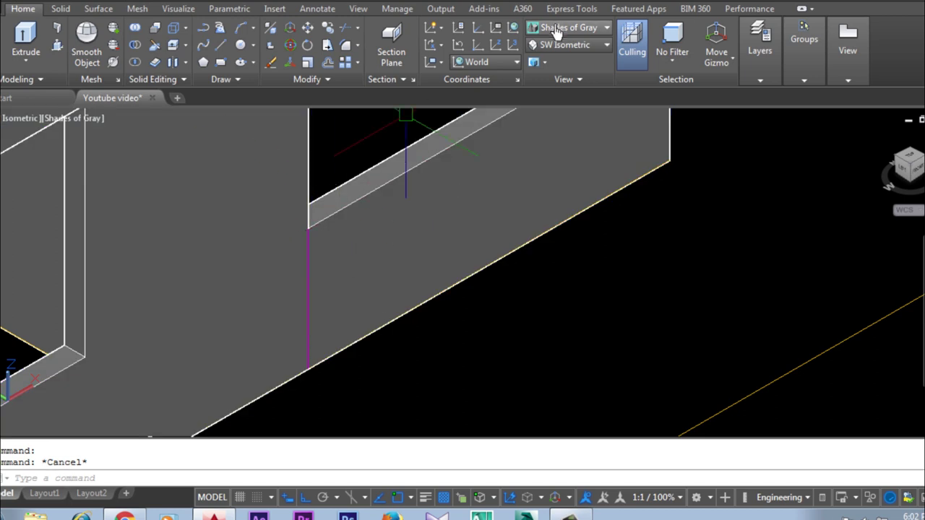
pyautogui.click(557, 32)
pyautogui.click(557, 77)
pyautogui.click(309, 271)
pyautogui.press('Delete')
# - Switch back to Shades of Gray and pan out to show the whole house
pyautogui.scroll(-2, 435, 158)
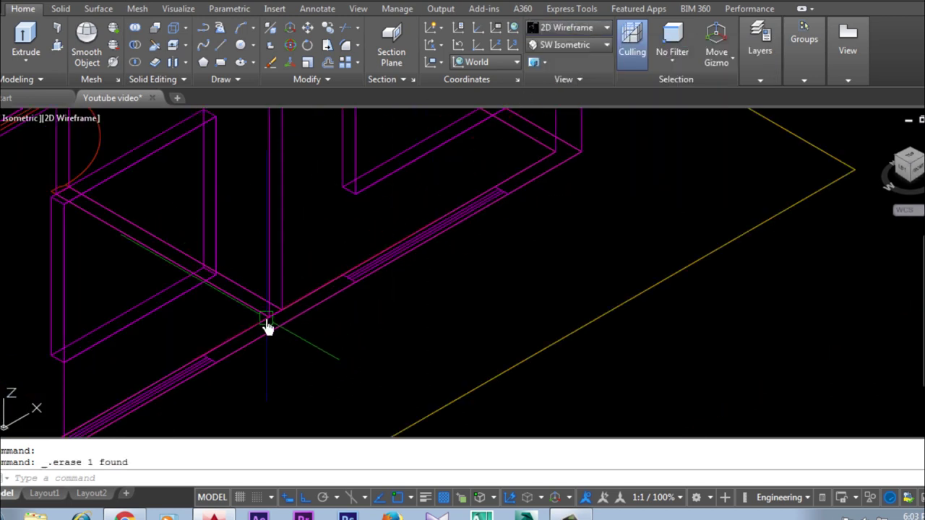
pyautogui.moveTo(268, 327); pyautogui.dragTo(445, 233, button='middle')
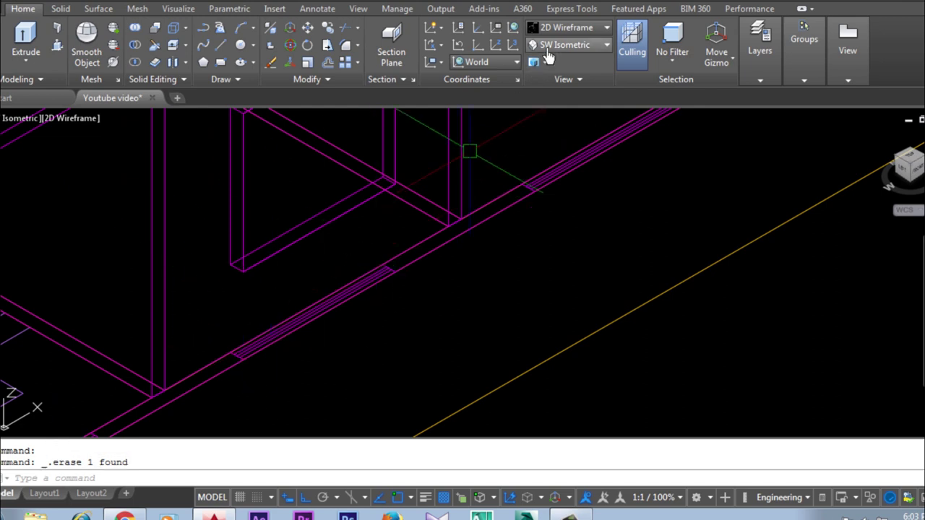
pyautogui.click(557, 27)
pyautogui.click(551, 168)
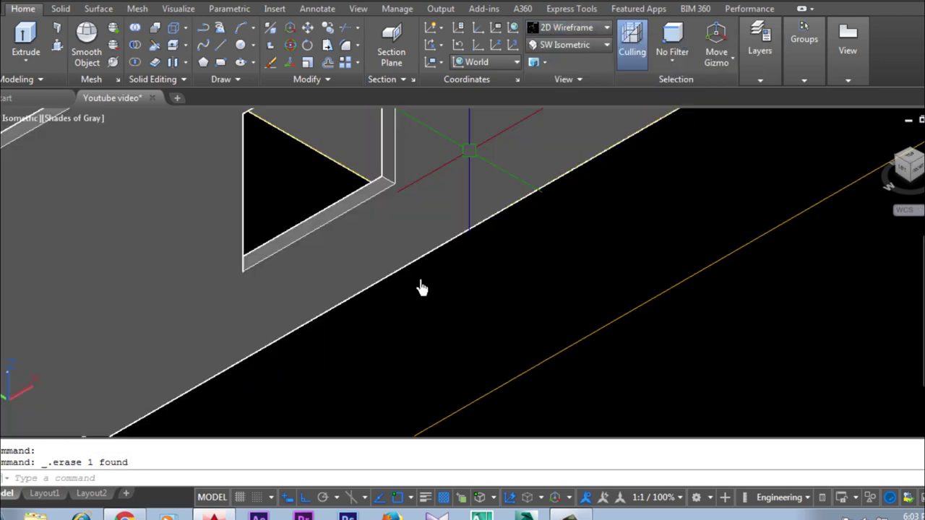
pyautogui.scroll(-4, 423, 289)
pyautogui.moveTo(528, 252); pyautogui.dragTo(573, 316, button='middle')
pyautogui.scroll(-1, 571, 318)
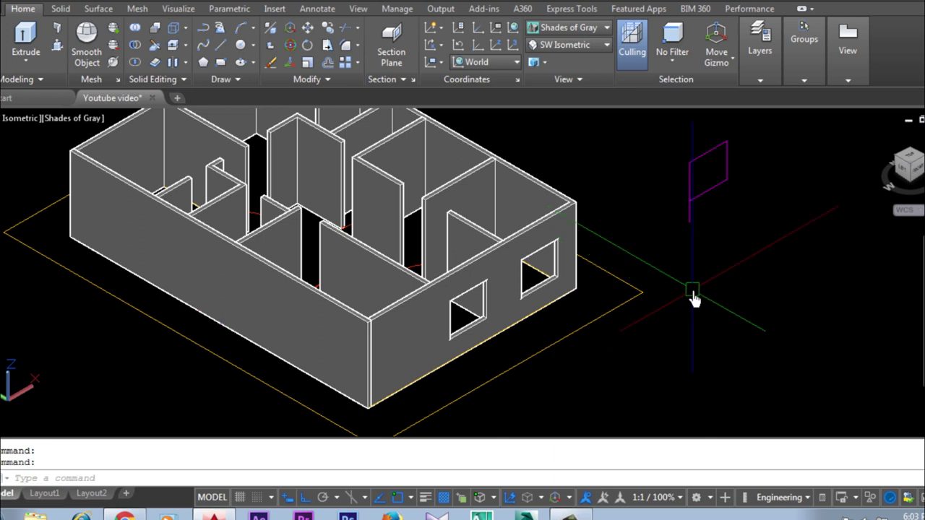
# - Copy the purple window outline up and to the right beside the house
pyautogui.scroll(3, 600, 318)
pyautogui.moveTo(568, 275); pyautogui.dragTo(564, 118, button='middle')
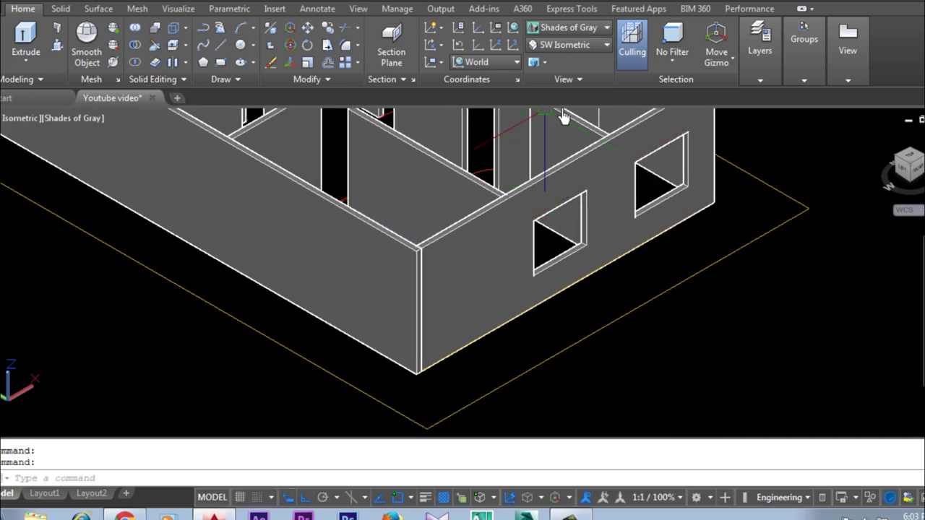
pyautogui.scroll(-3, 306, 306)
pyautogui.moveTo(517, 255); pyautogui.dragTo(424, 372, button='middle')
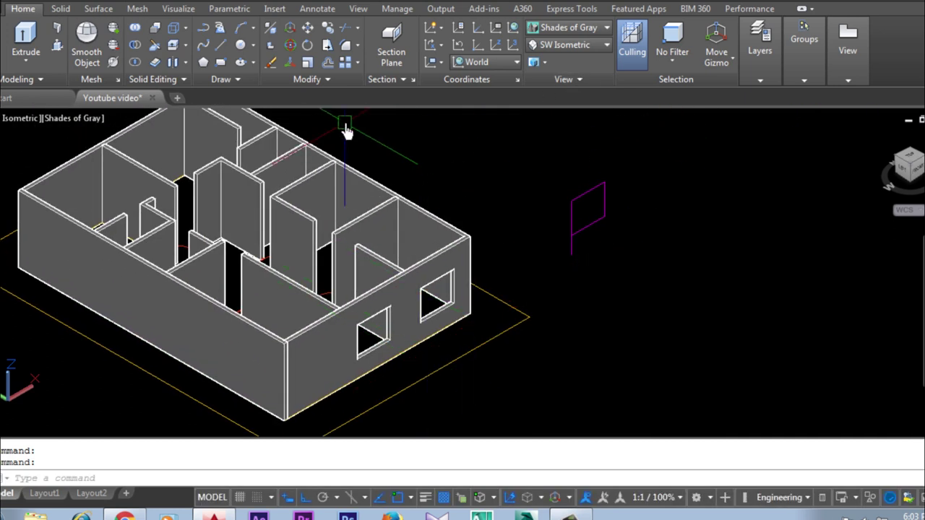
pyautogui.click(329, 29)
pyautogui.click(660, 178)
pyautogui.click(570, 269)
pyautogui.press('Return')
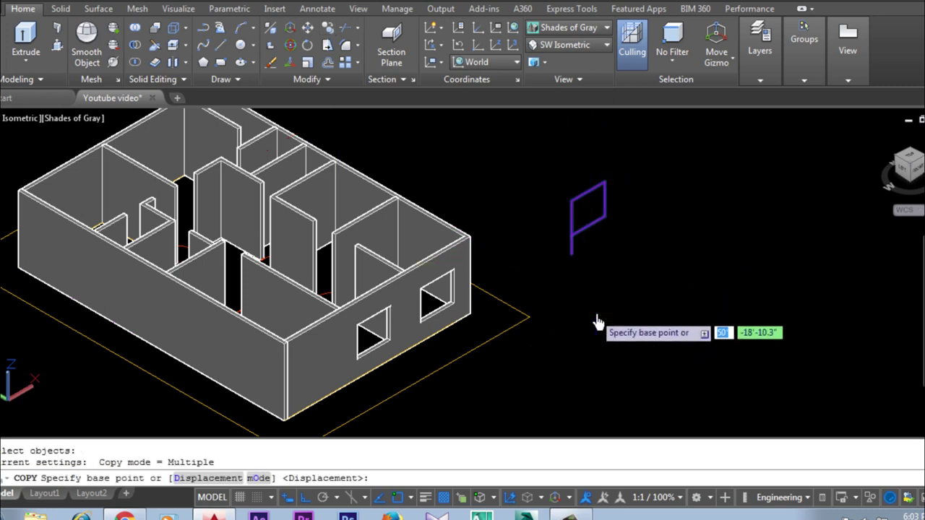
pyautogui.click(598, 322)
pyautogui.click(674, 281)
pyautogui.press('Escape')
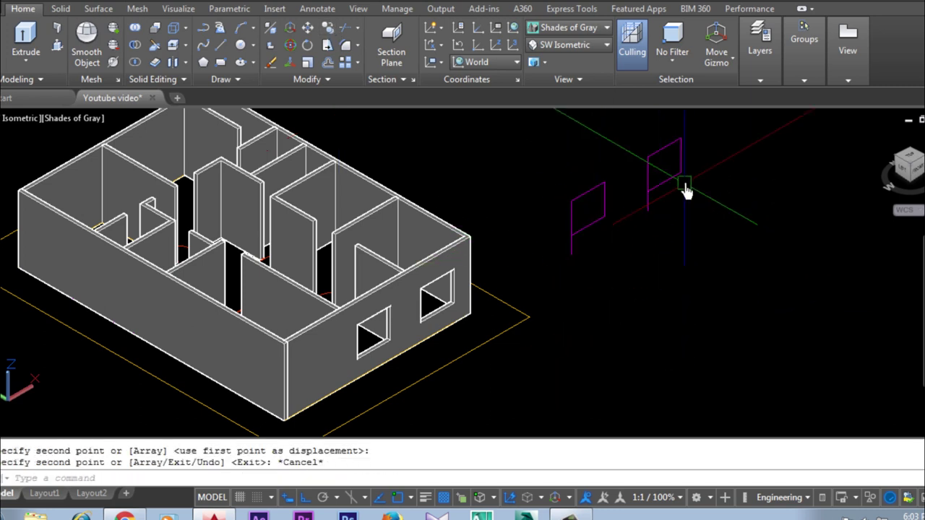
# - Rotate the copied outline 90° about its lower corner
pyautogui.scroll(2, 686, 189)
pyautogui.moveTo(681, 242); pyautogui.dragTo(413, 221, button='middle')
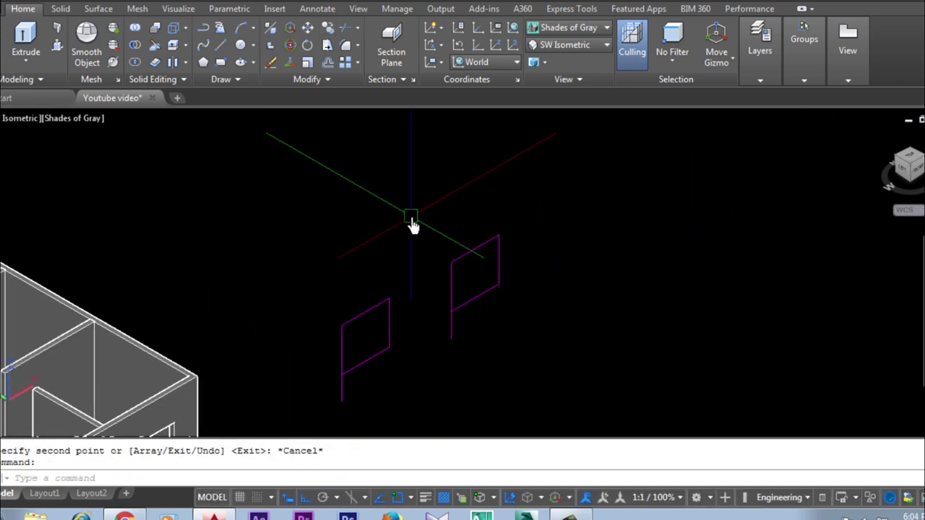
pyautogui.click(307, 46)
pyautogui.click(492, 192)
pyautogui.click(438, 372)
pyautogui.press('Return')
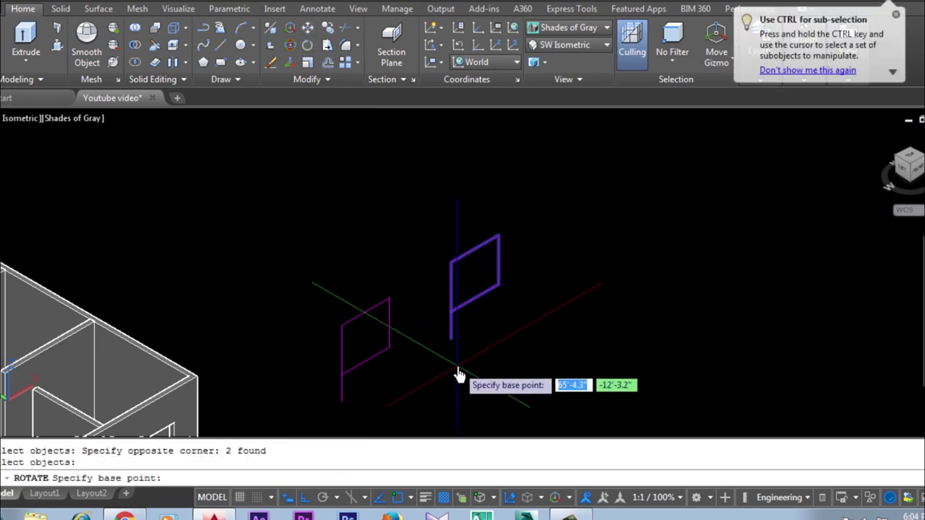
pyautogui.click(452, 338)
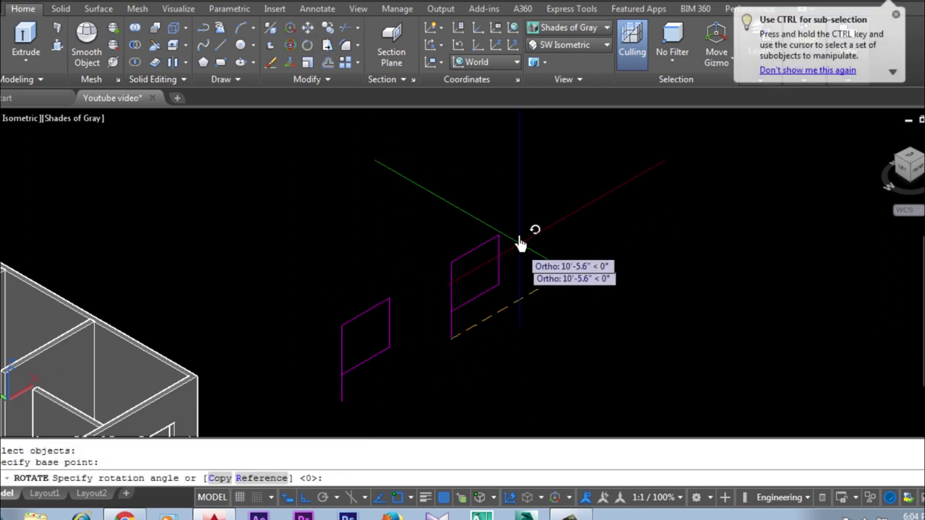
pyautogui.click(404, 153)
pyautogui.scroll(-3, 602, 217)
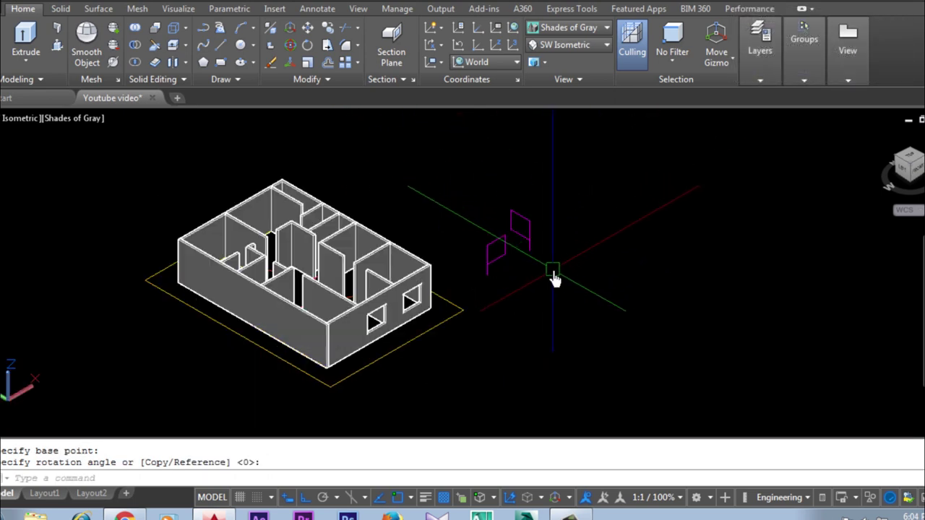
# - Pan and zoom the house view and switch the visual style to 2D Wireframe
pyautogui.write('z')
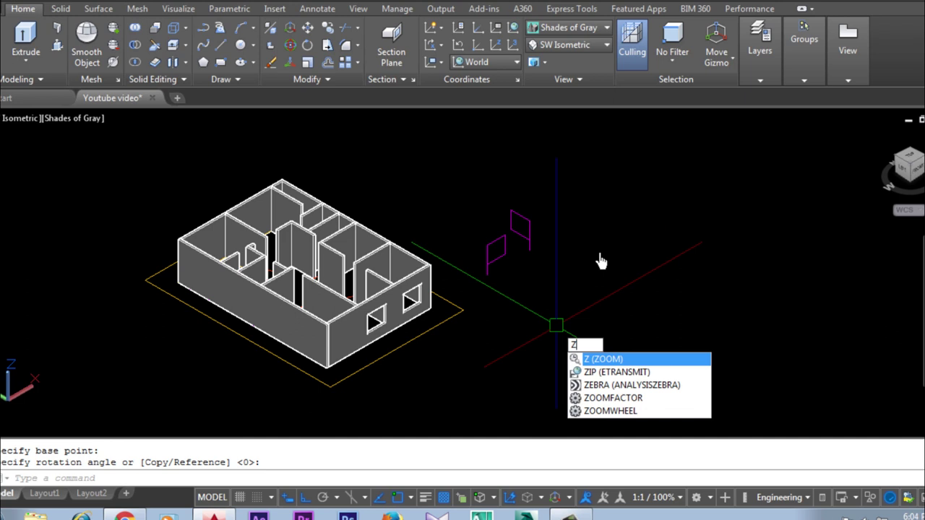
pyautogui.press('Escape')
pyautogui.moveTo(601, 275)
pyautogui.mouseDown(button='middle')
pyautogui.moveTo(544, 368)
pyautogui.moveTo(481, 384)
pyautogui.moveTo(508, 372)
pyautogui.moveTo(420, 384)
pyautogui.moveTo(405, 345)
pyautogui.moveTo(570, 306)
pyautogui.moveTo(390, 315)
pyautogui.moveTo(423, 304)
pyautogui.moveTo(433, 285)
pyautogui.moveTo(424, 296)
pyautogui.mouseUp(button='middle')
pyautogui.scroll(2, 391, 315)
pyautogui.scroll(2, 432, 302)
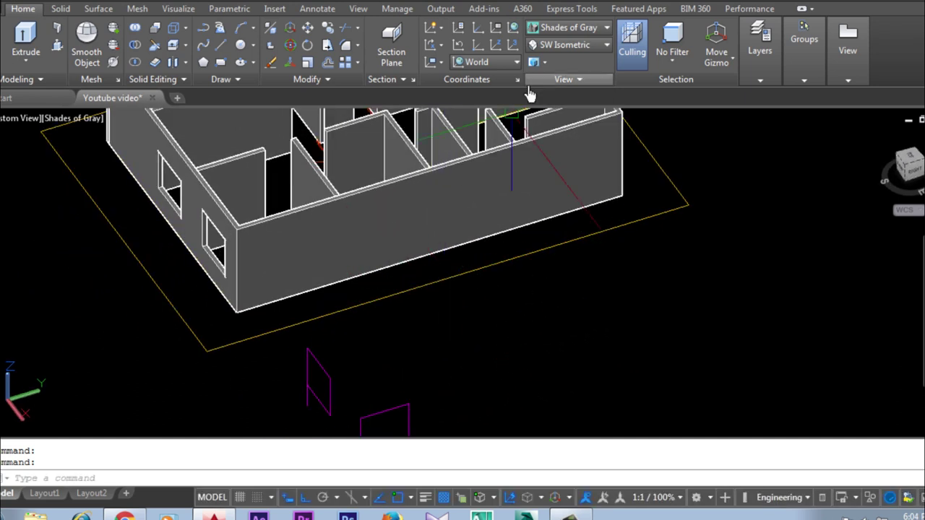
pyautogui.click(549, 46)
pyautogui.click(550, 45)
pyautogui.click(548, 28)
pyautogui.click(555, 56)
pyautogui.scroll(3, 428, 325)
pyautogui.scroll(2, 443, 338)
# - Copy the rotated window outline from its bottom corner, with Ortho turned off
pyautogui.click(442, 332)
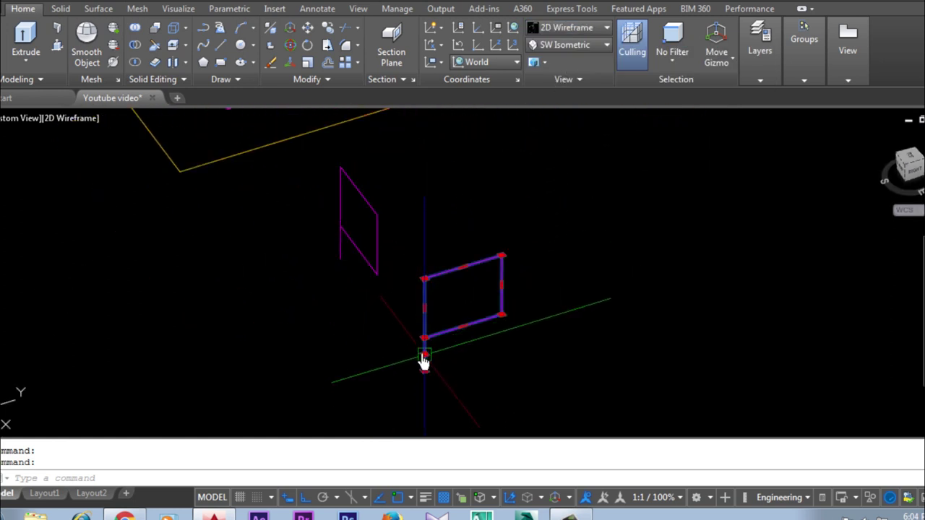
pyautogui.click(329, 30)
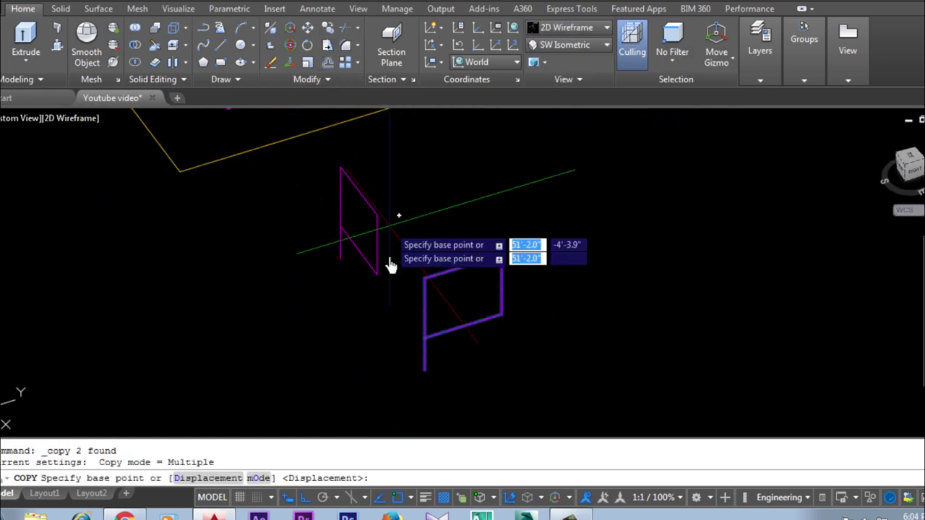
pyautogui.click(424, 374)
pyautogui.scroll(-3, 469, 405)
pyautogui.scroll(-2, 446, 331)
pyautogui.scroll(5, 432, 275)
pyautogui.scroll(2, 370, 297)
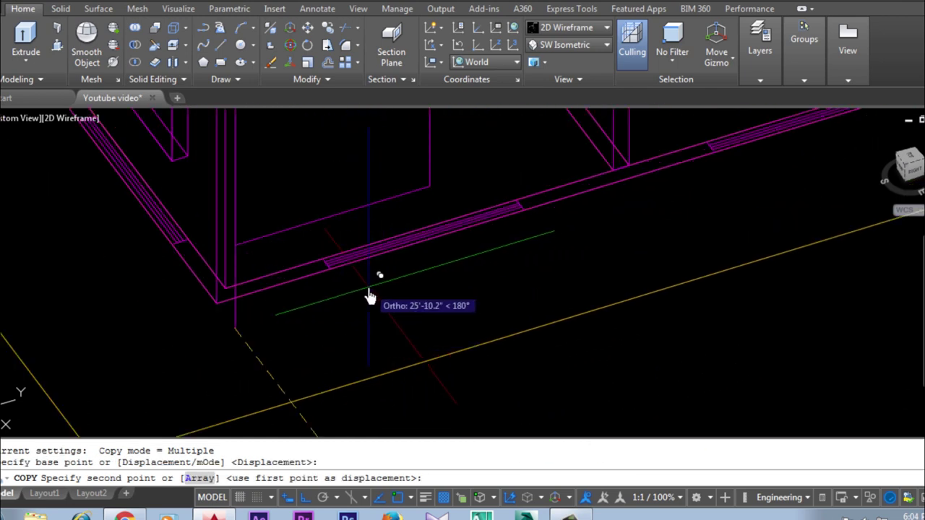
pyautogui.press('F8')
pyautogui.scroll(-1, 246, 375)
pyautogui.scroll(-1, 434, 325)
pyautogui.scroll(2, 448, 304)
# - Place two copies of the window outline along the long exterior wall
pyautogui.click(412, 286)
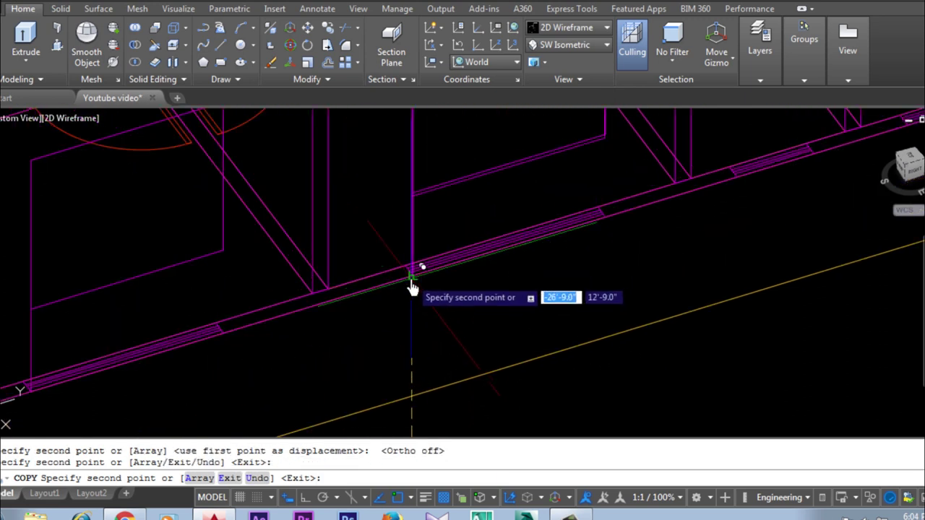
pyautogui.scroll(-2, 469, 303)
pyautogui.scroll(1, 434, 340)
pyautogui.scroll(2, 578, 269)
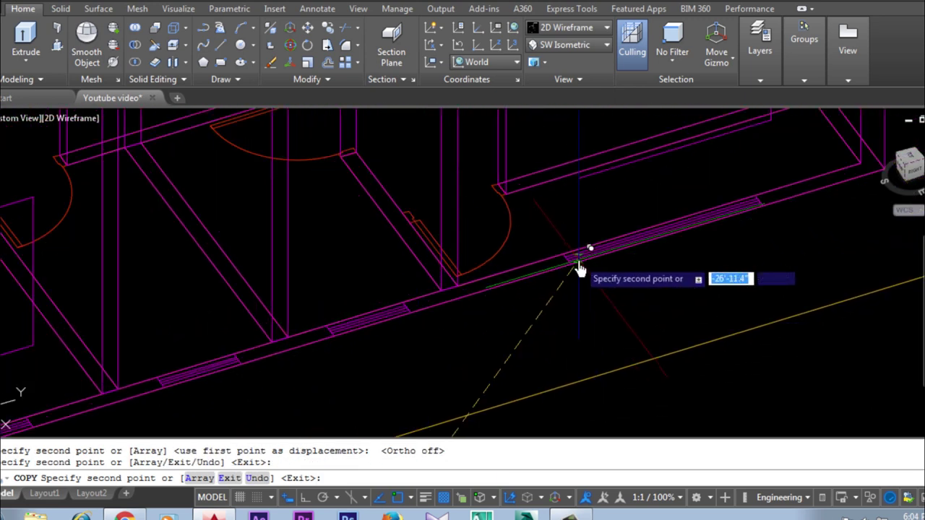
pyautogui.click(571, 261)
pyautogui.scroll(-2, 636, 213)
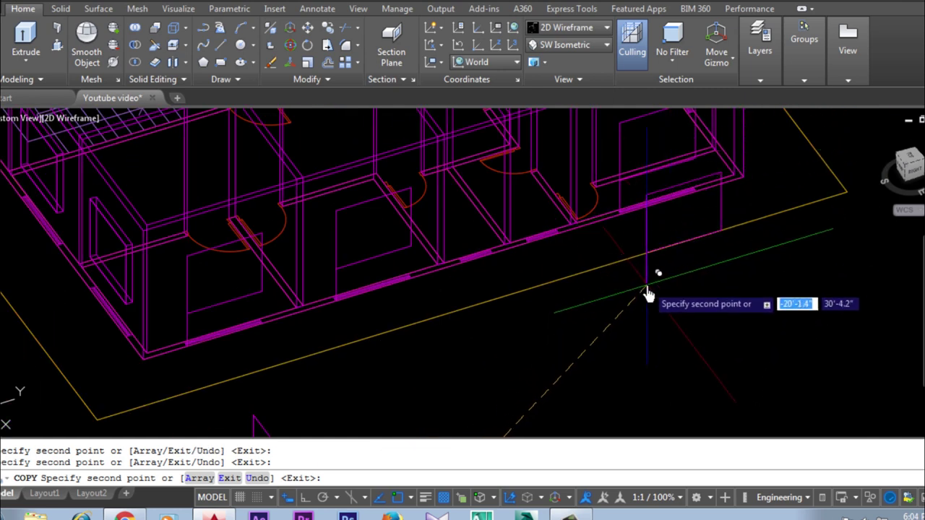
pyautogui.scroll(2, 578, 340)
pyautogui.press('Return')
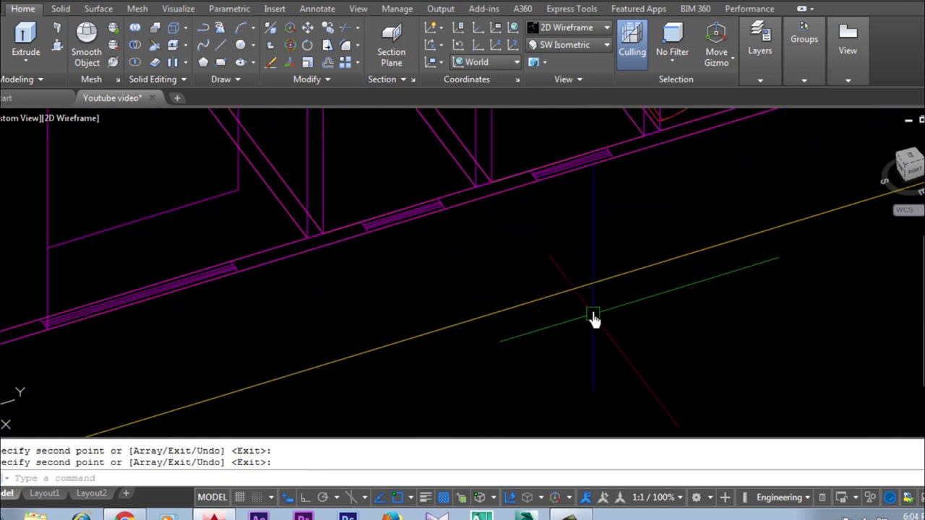
pyautogui.click(223, 48)
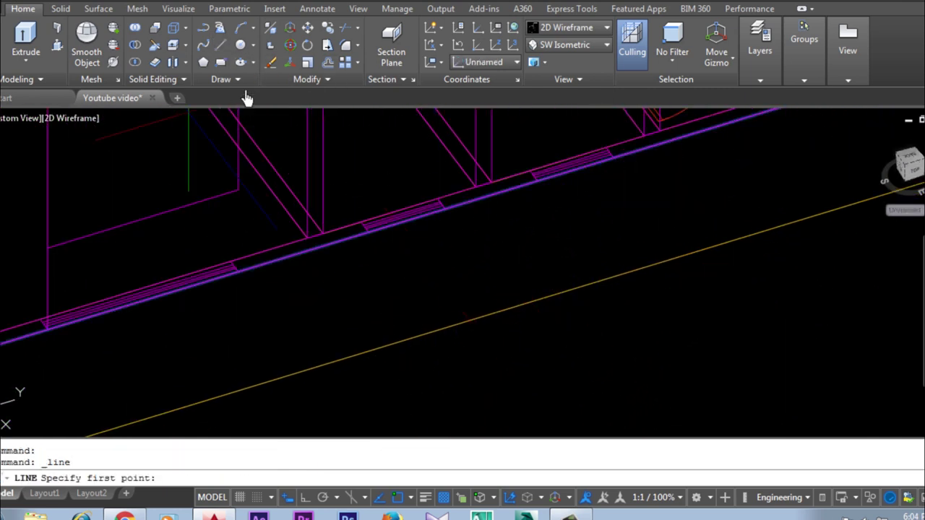
# - Draw a 7' vertical line with Ortho on, rising from the window marking corner
pyautogui.scroll(2, 362, 233)
pyautogui.scroll(2, 376, 287)
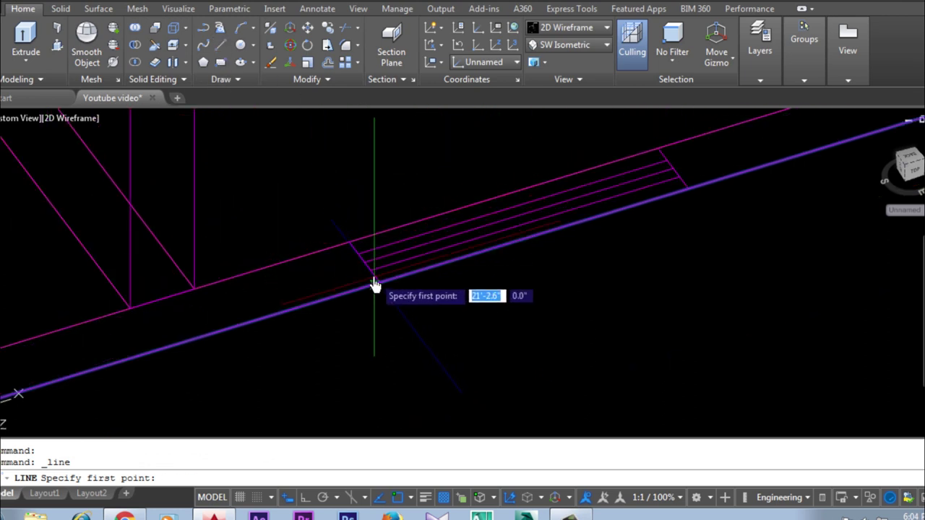
pyautogui.click(354, 279)
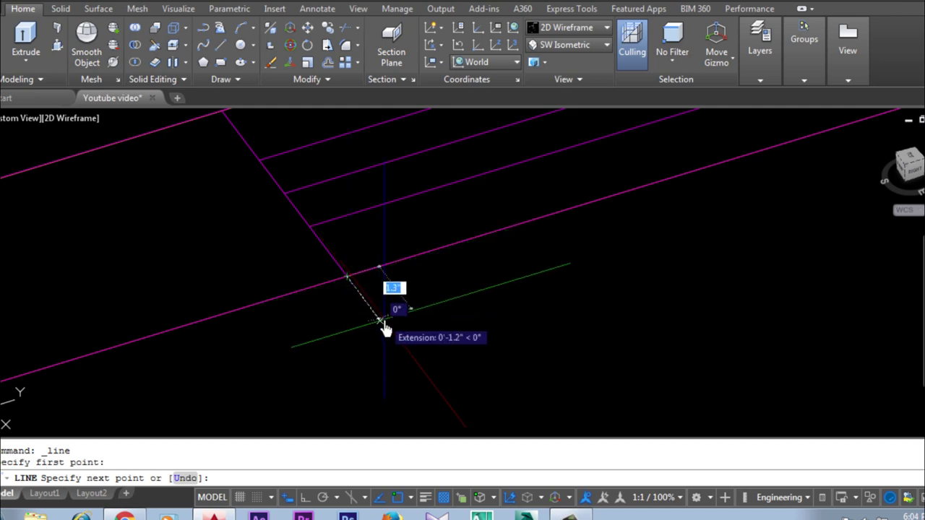
pyautogui.press('F8')
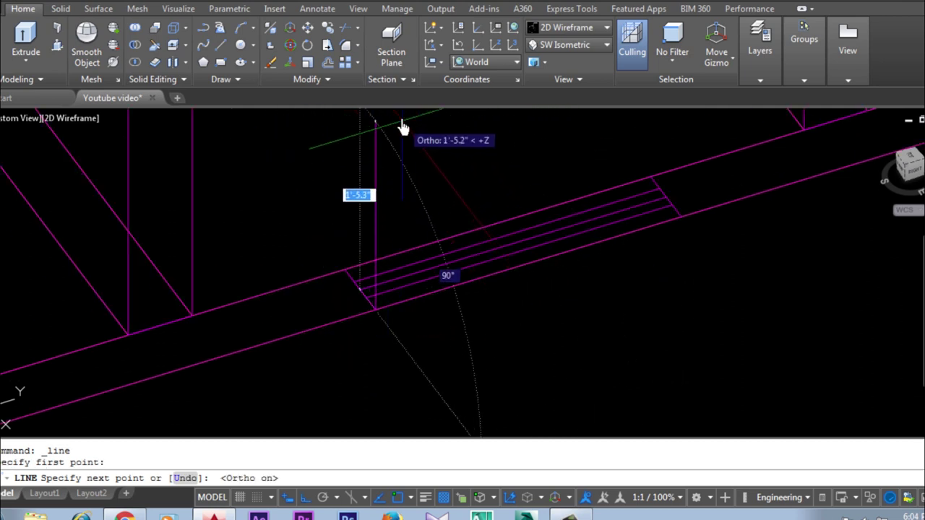
pyautogui.scroll(-2, 429, 240)
pyautogui.scroll(-2, 450, 265)
pyautogui.scroll(3, 450, 212)
pyautogui.scroll(2, 449, 213)
pyautogui.write('7')
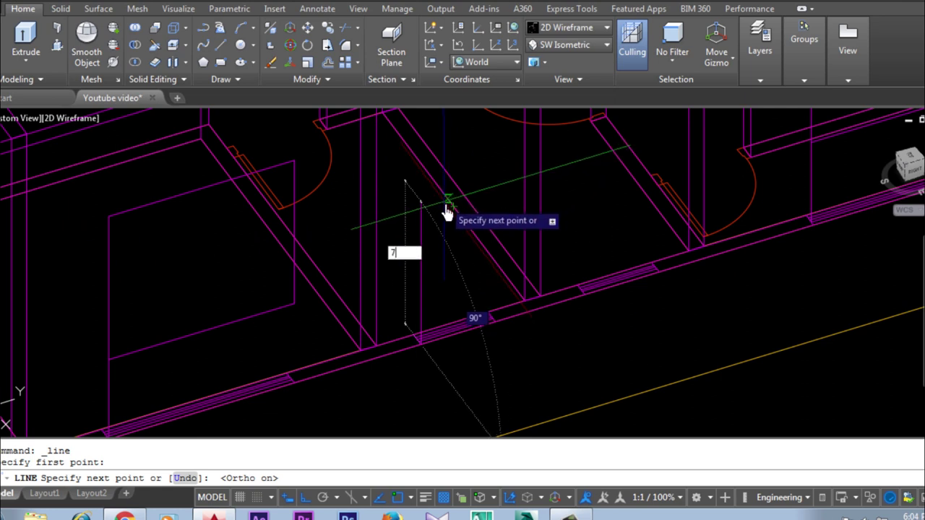
pyautogui.press('Return')
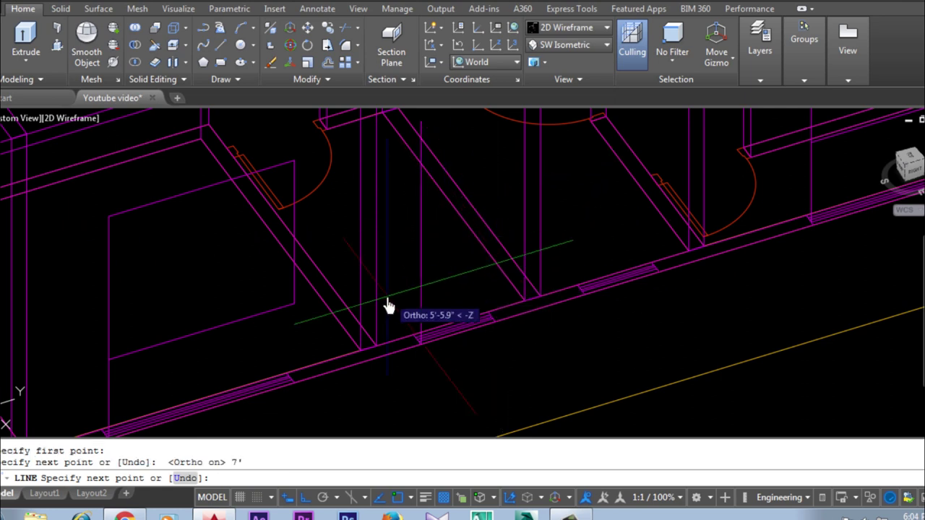
pyautogui.write('1')
pyautogui.press('Escape')
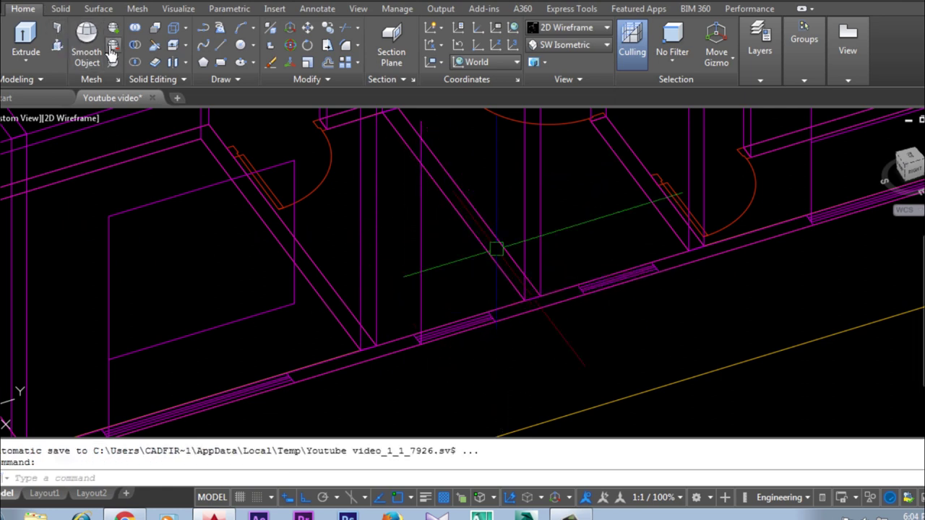
pyautogui.click(221, 65)
pyautogui.scroll(3, 470, 261)
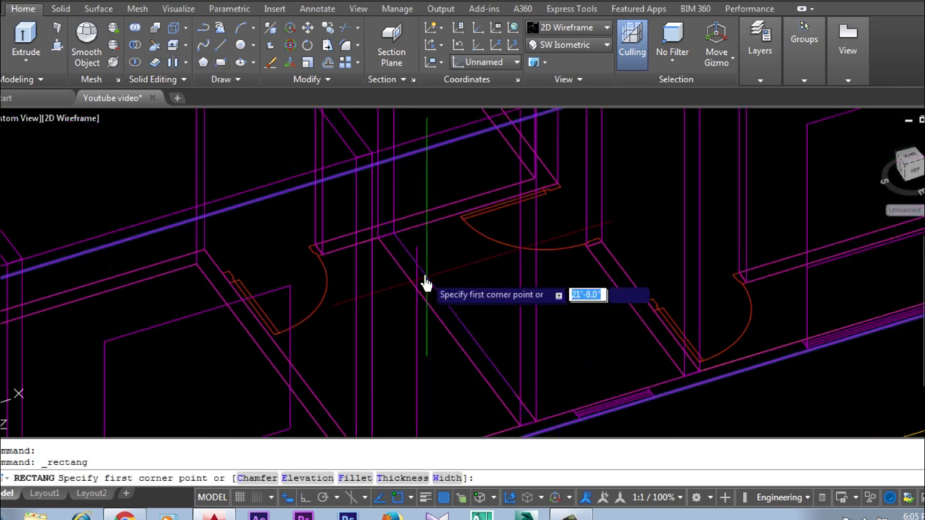
# - Begin a dimensioned rectangle near the post top, then cancel it
pyautogui.click(416, 237)
pyautogui.rightClick(471, 154)
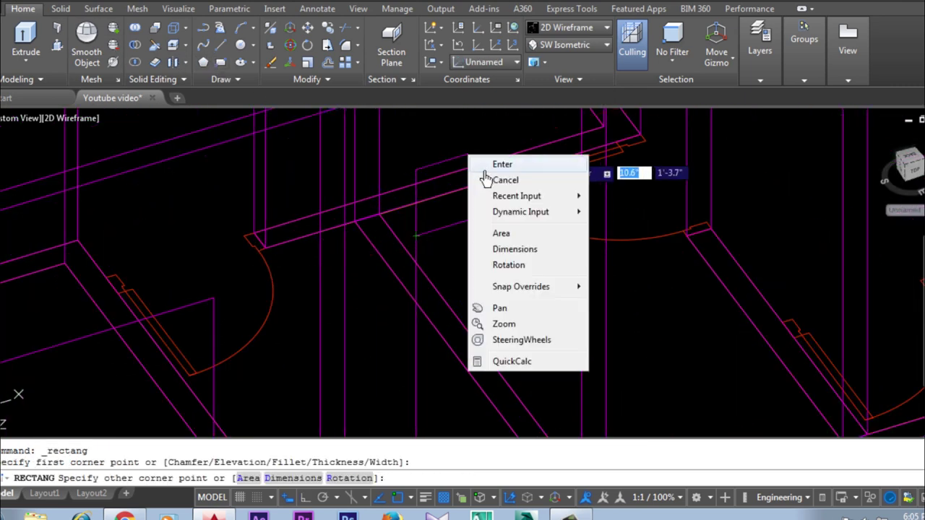
pyautogui.click(510, 248)
pyautogui.scroll(-3, 466, 201)
pyautogui.write('2')
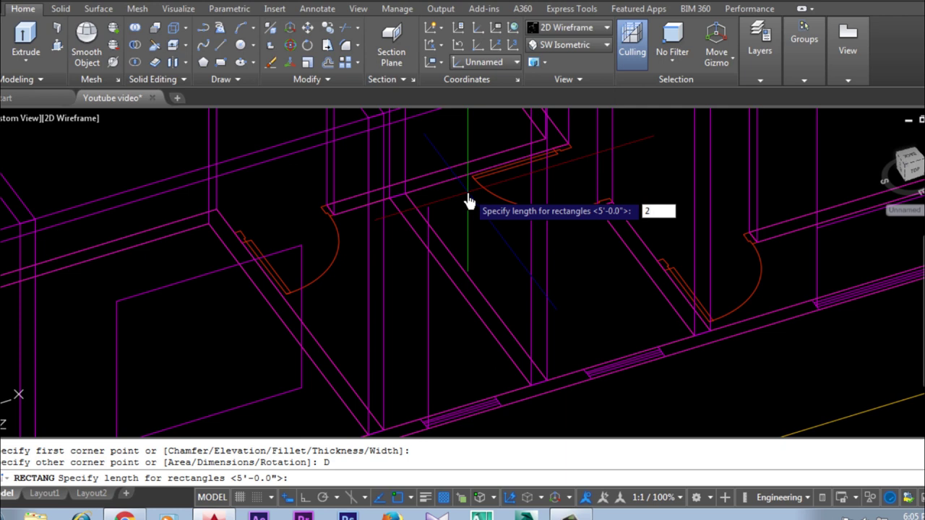
pyautogui.press('Escape')
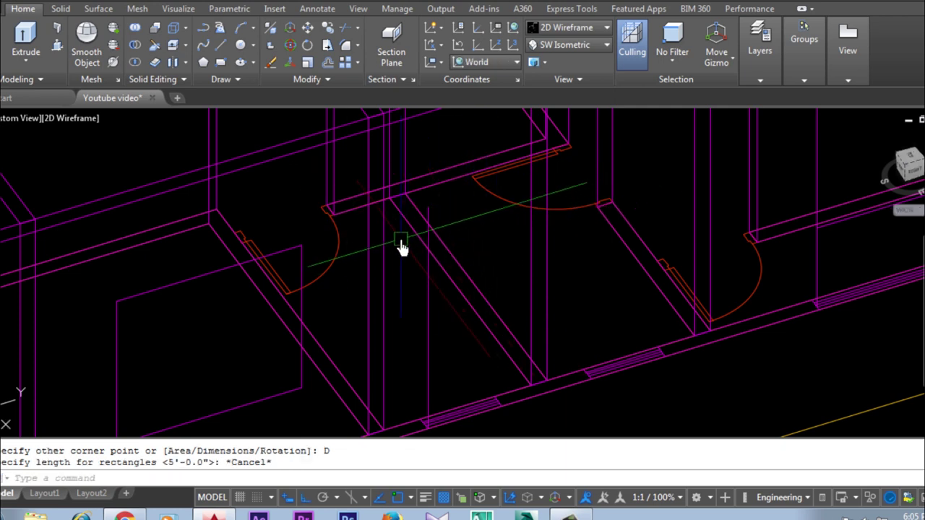
# - Draw a 2' by 2' rectangle with its first corner at the top of the 7' post
pyautogui.click(228, 65)
pyautogui.click(427, 210)
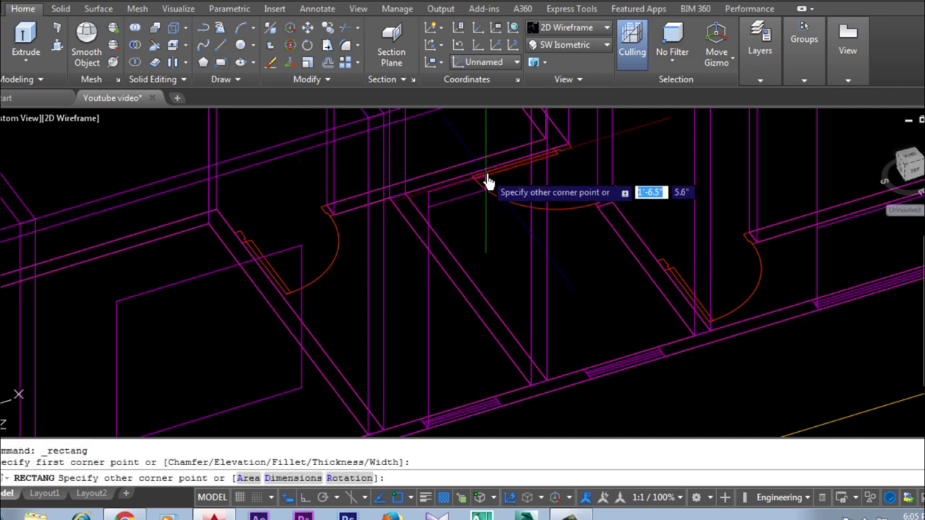
pyautogui.rightClick(500, 163)
pyautogui.click(551, 257)
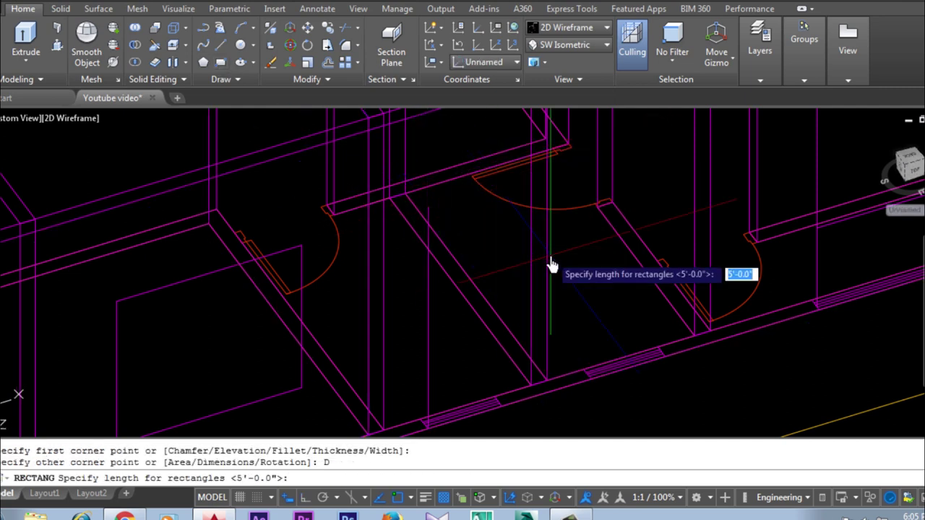
pyautogui.write("'")
pyautogui.press('Return')
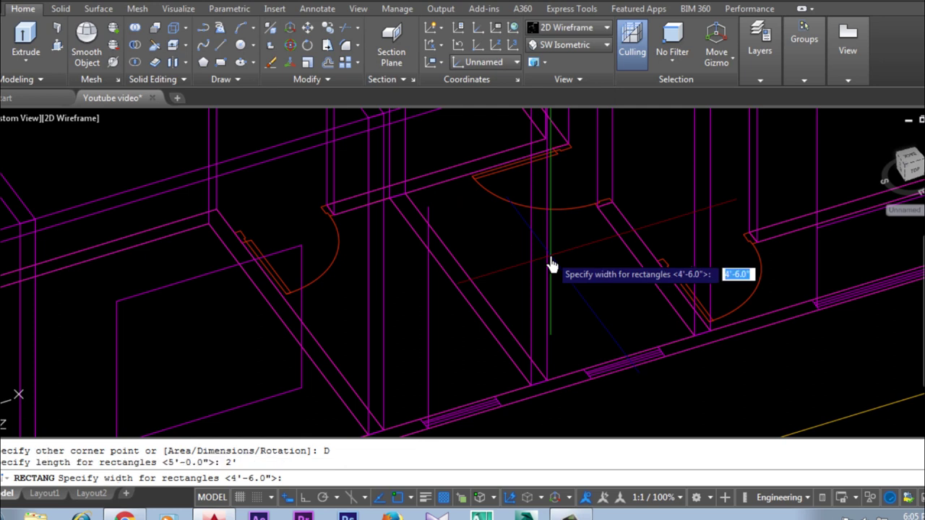
pyautogui.write('2')
pyautogui.write("2'")
pyautogui.press('Return')
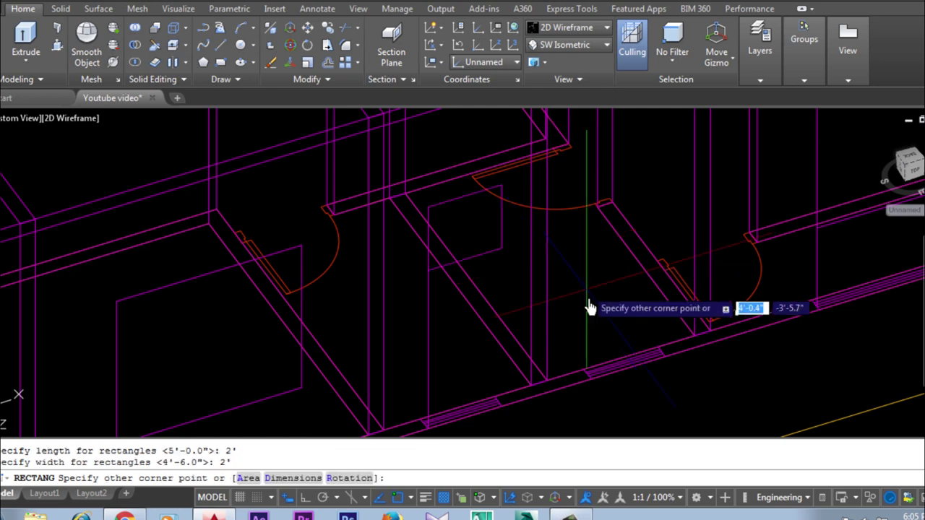
pyautogui.click(723, 391)
pyautogui.scroll(2, 426, 307)
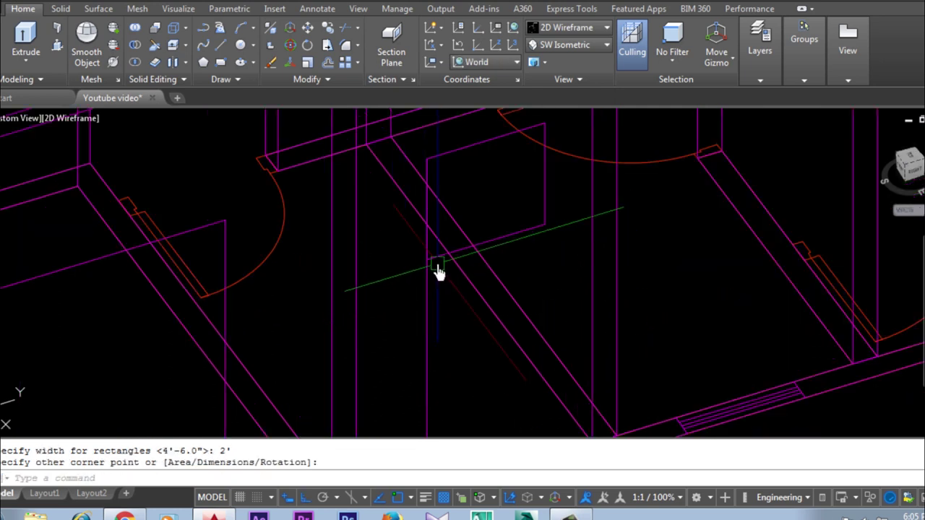
pyautogui.click(428, 310)
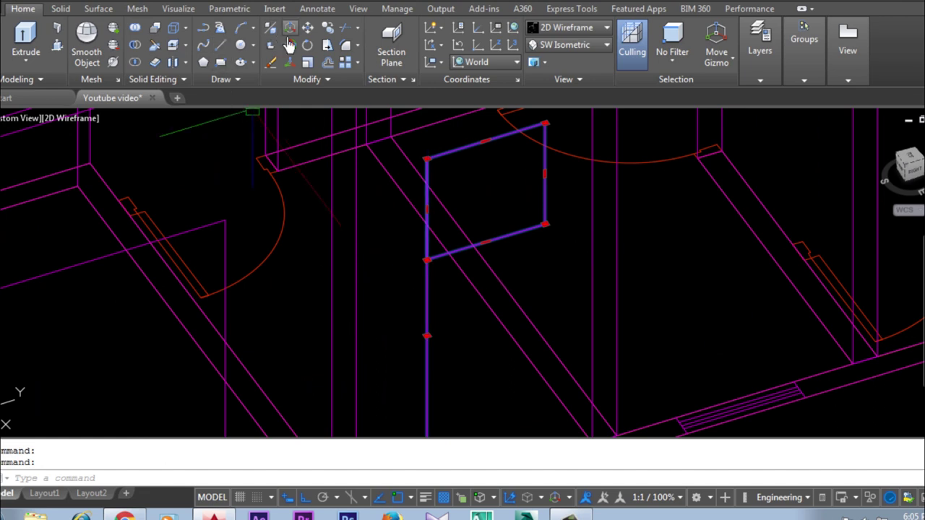
# - Copy the 7' post and 2' by 2' rectangle, based at the post bottom
pyautogui.click(344, 36)
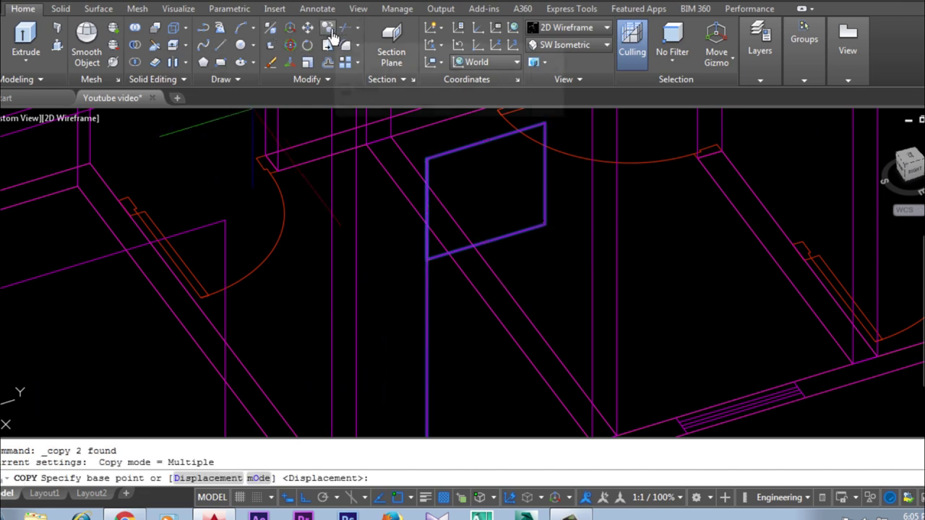
pyautogui.press('Escape')
pyautogui.scroll(-2, 322, 116)
pyautogui.click(344, 36)
pyautogui.click(387, 315)
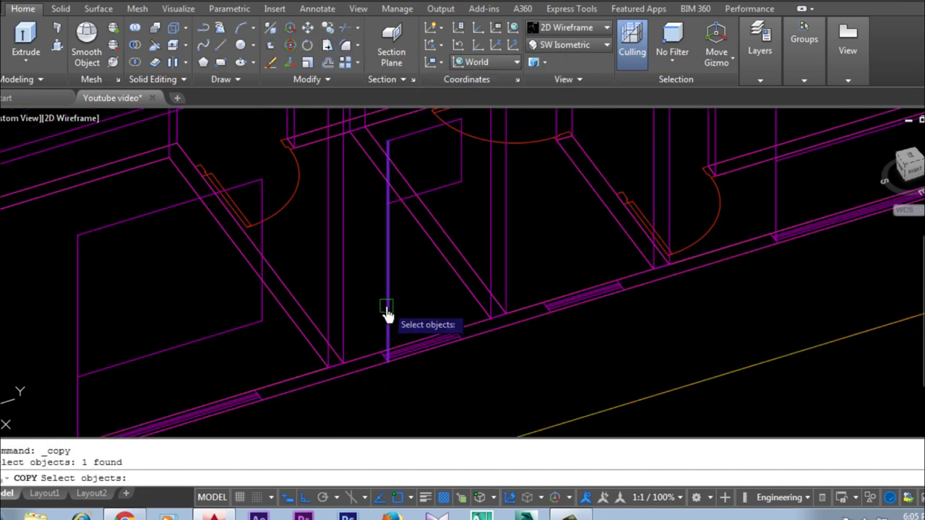
pyautogui.click(464, 184)
pyautogui.press('Return')
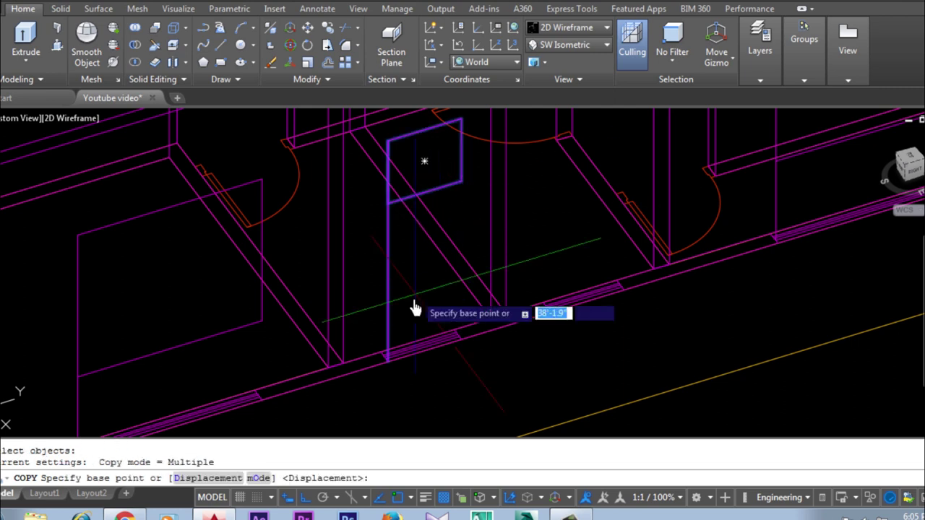
pyautogui.click(389, 362)
# - Place a copy of the post and rectangle along the exterior wall with Ortho off
pyautogui.scroll(-2, 282, 192)
pyautogui.scroll(-2, 281, 194)
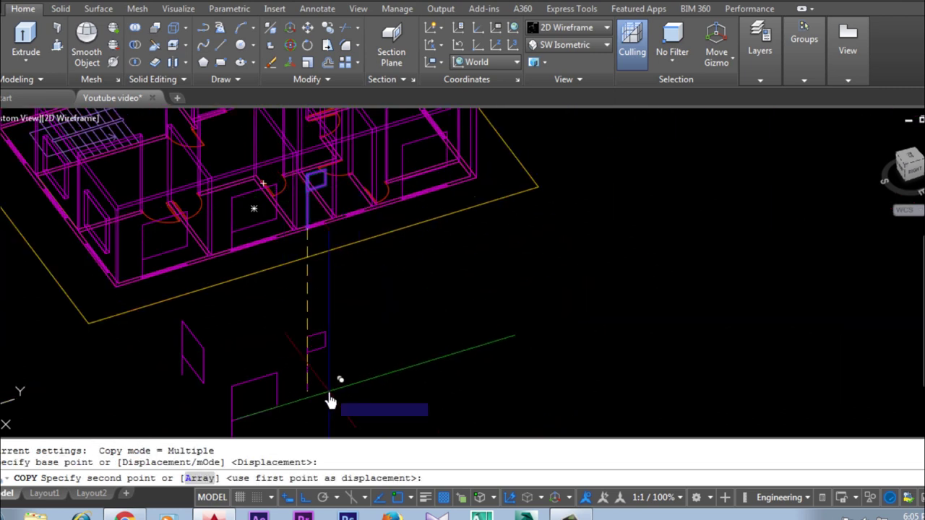
pyautogui.click(347, 398)
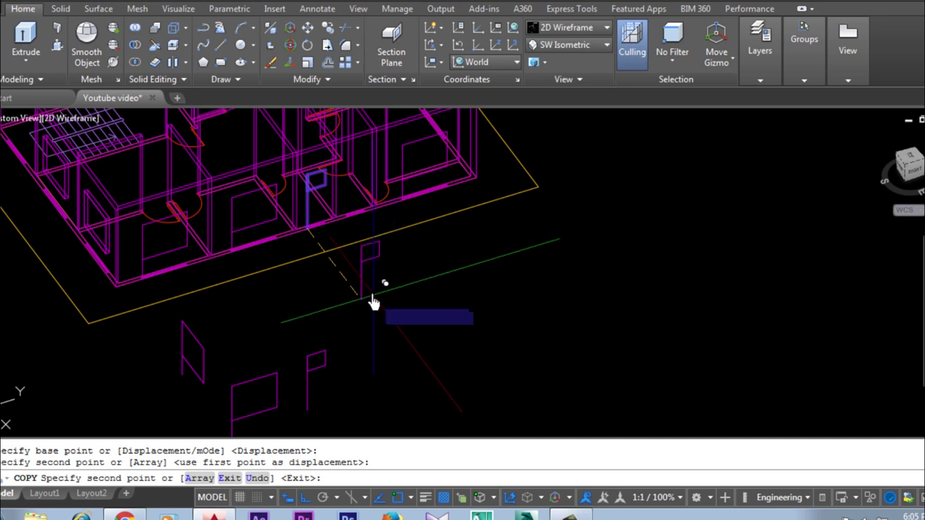
pyautogui.press('F8')
pyautogui.scroll(3, 374, 209)
pyautogui.scroll(2, 259, 280)
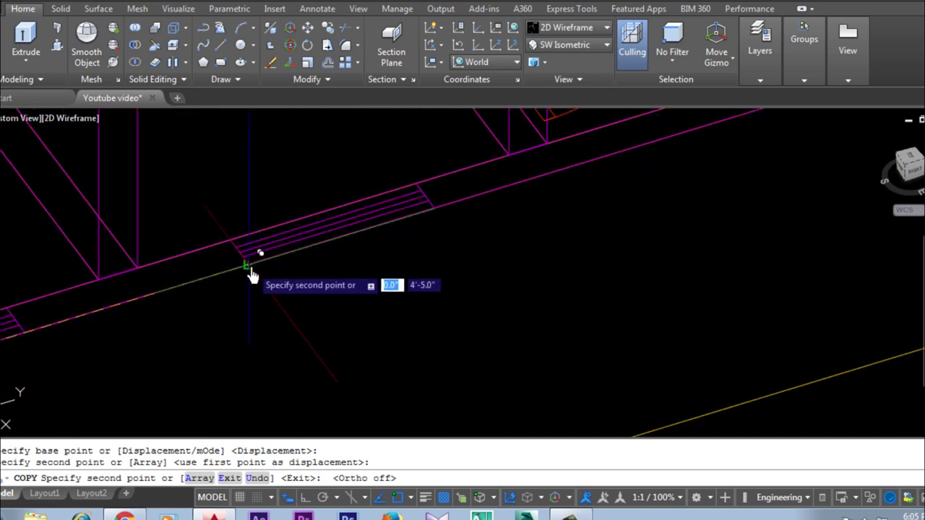
pyautogui.scroll(2, 250, 270)
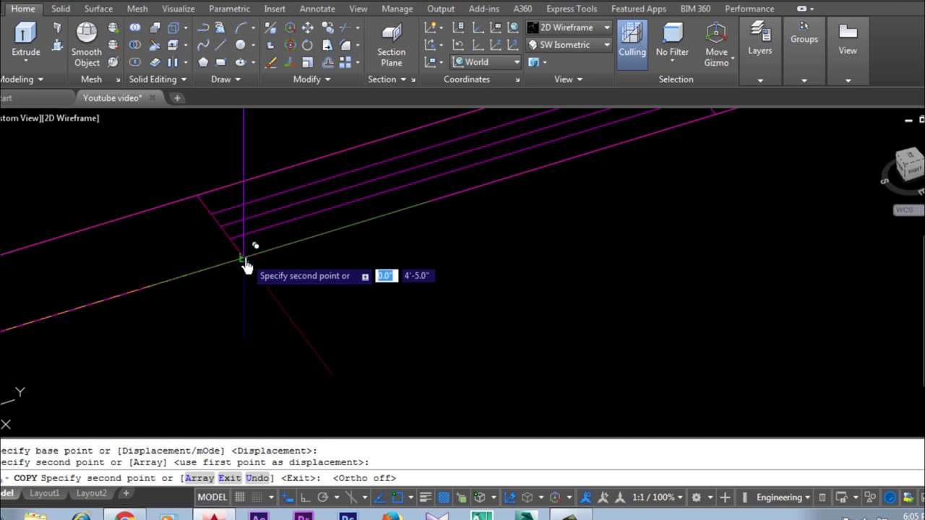
pyautogui.scroll(-3, 247, 266)
pyautogui.scroll(-3, 370, 330)
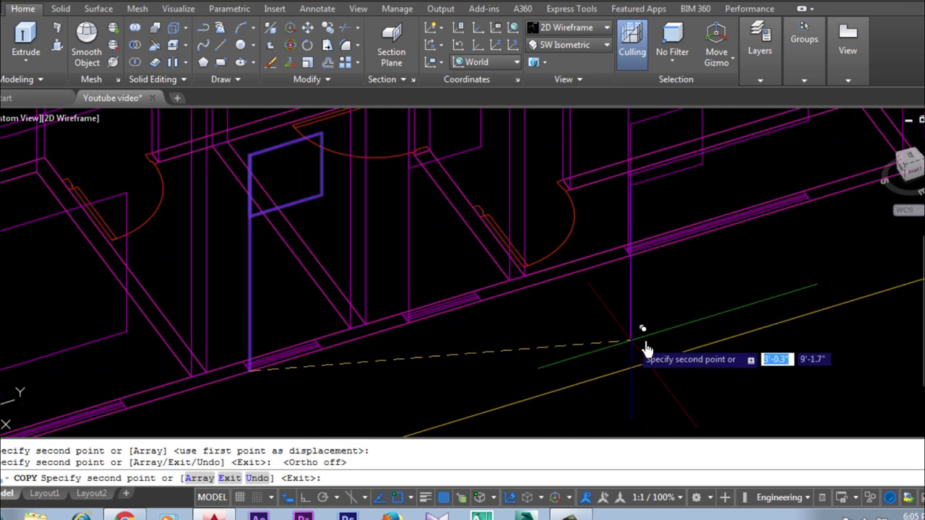
pyautogui.scroll(-3, 644, 326)
pyautogui.press('Escape')
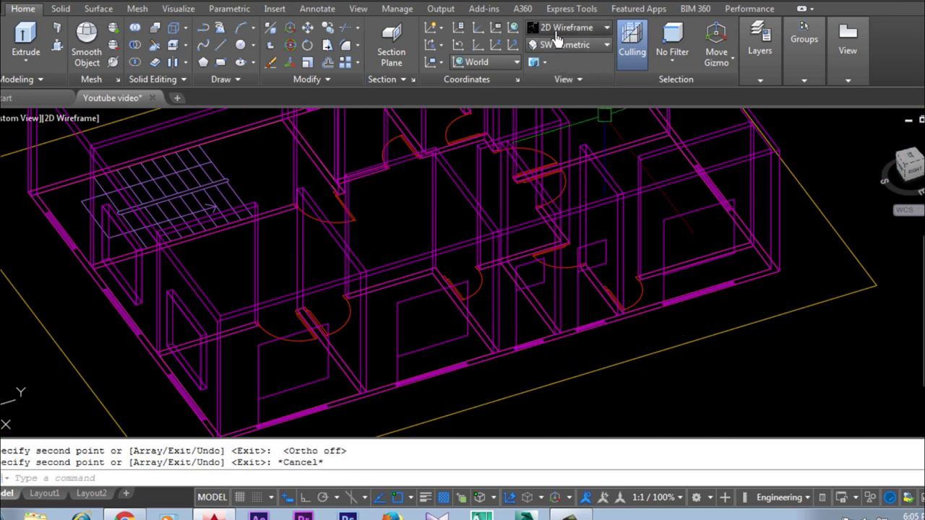
# - Try Shades of Gray, then undo back to the wireframe display
pyautogui.click(558, 33)
pyautogui.click(554, 168)
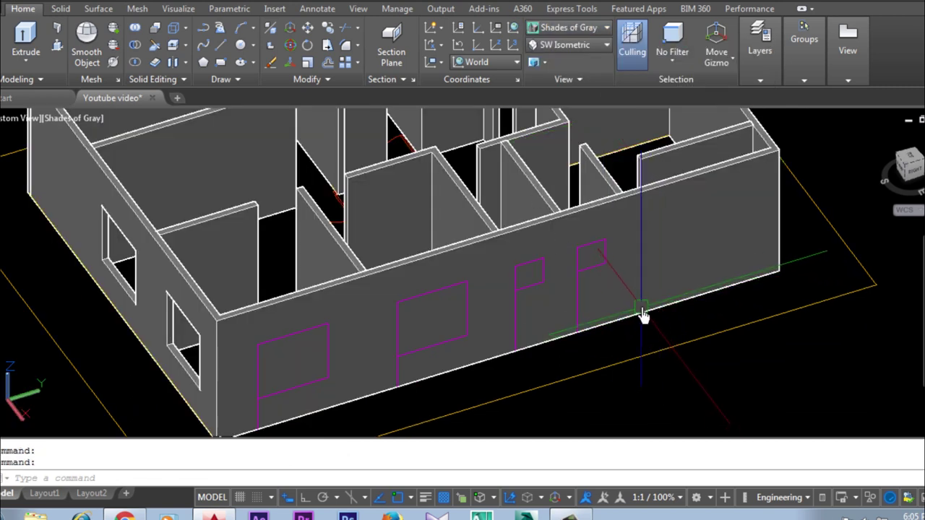
pyautogui.hotkey('ctrl', 'z')
pyautogui.scroll(5, 676, 296)
pyautogui.scroll(3, 662, 330)
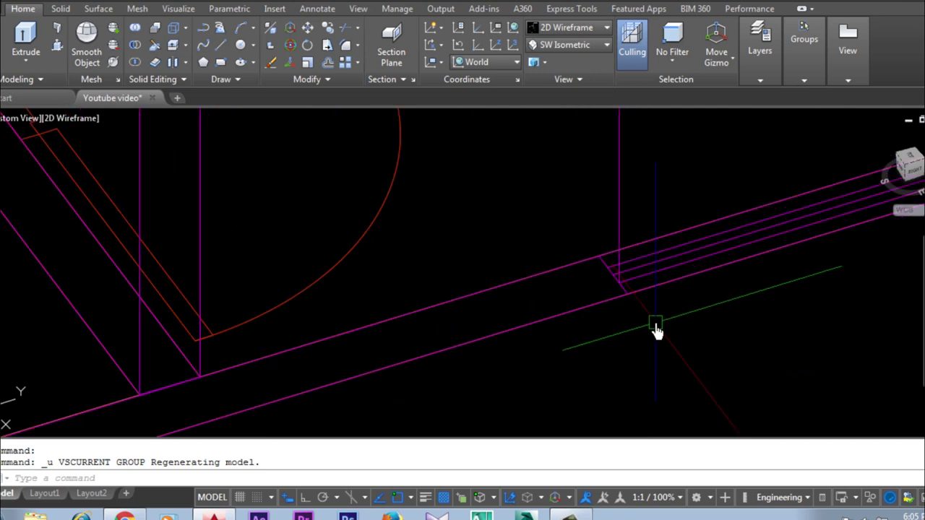
pyautogui.scroll(-5, 515, 329)
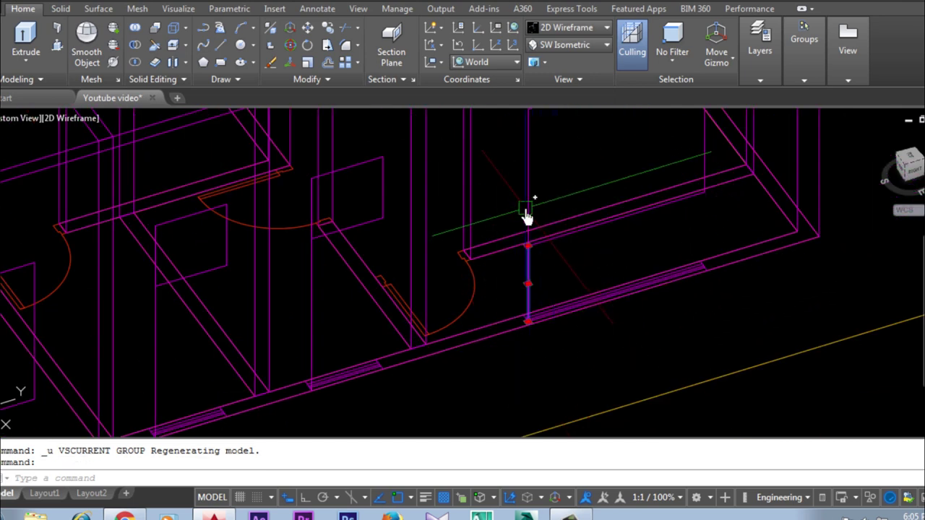
# - Move the copied outline from its post bottom onto the wall's outer edge
pyautogui.click(308, 38)
pyautogui.scroll(3, 528, 321)
pyautogui.scroll(3, 505, 352)
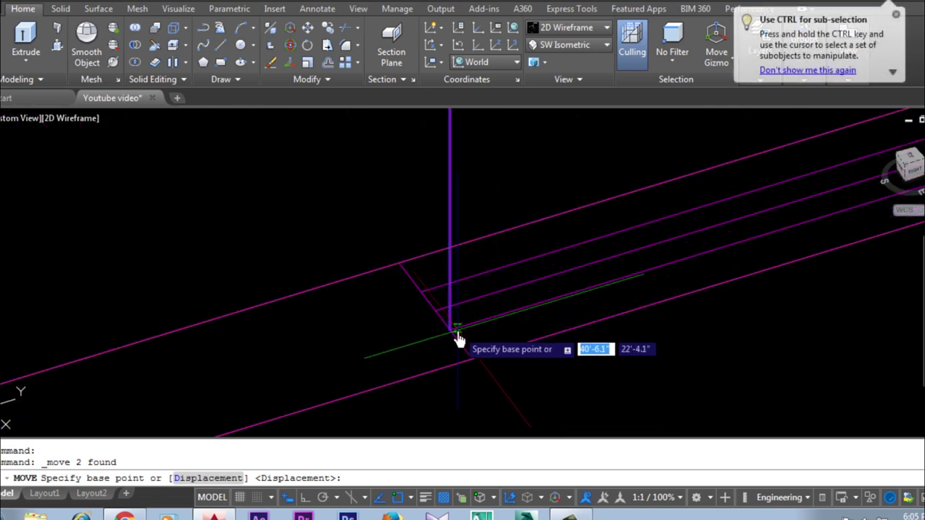
pyautogui.click(454, 341)
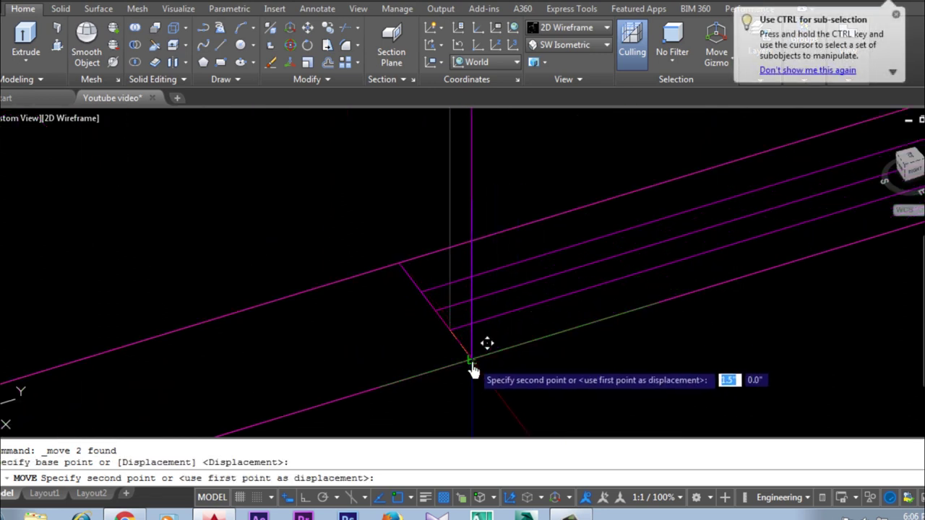
pyautogui.click(493, 370)
# - Set the visual style to Shades of Gray
pyautogui.click(567, 27)
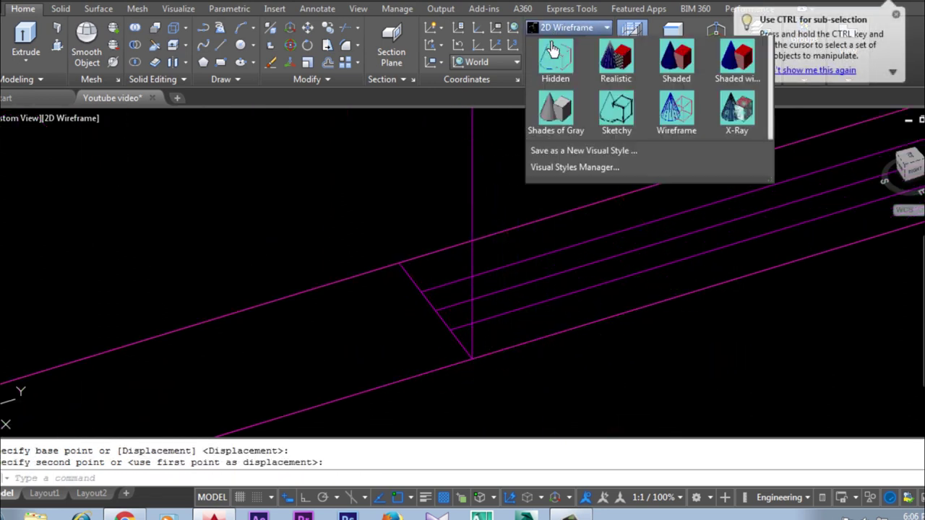
pyautogui.click(554, 159)
pyautogui.scroll(-3, 510, 381)
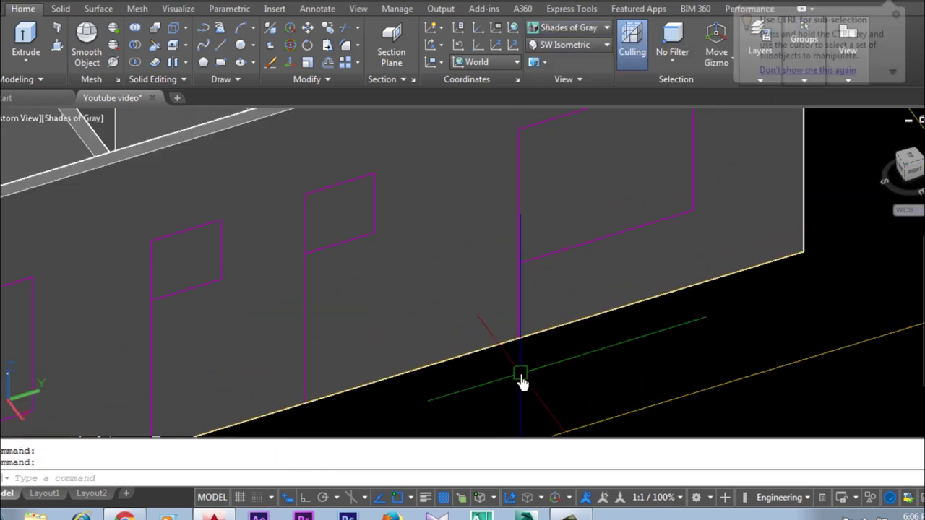
pyautogui.scroll(-3, 553, 260)
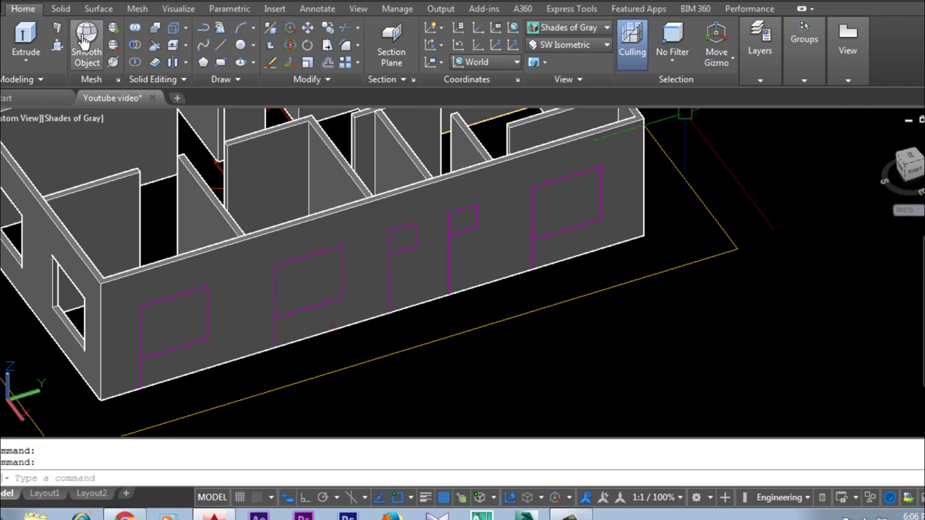
# - Press-pull the first three window outlines 10 units through the front wall
pyautogui.click(57, 47)
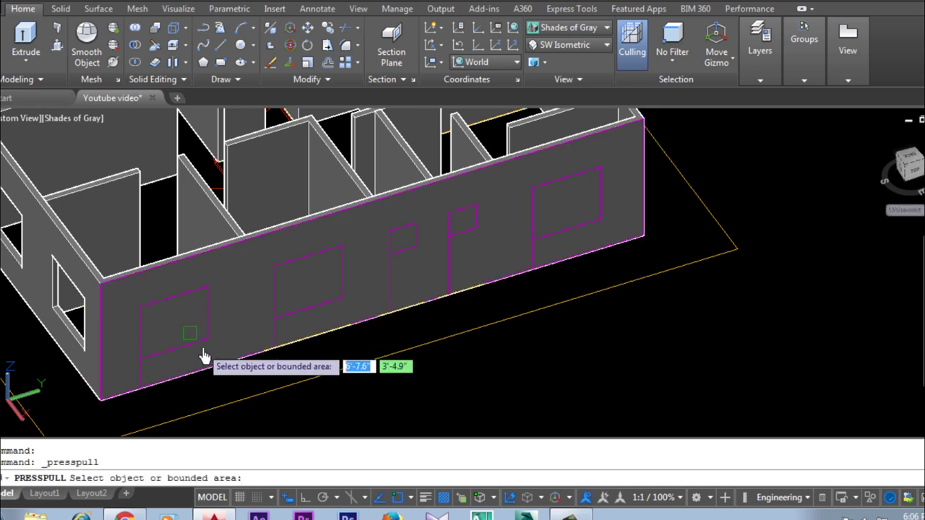
pyautogui.click(173, 318)
pyautogui.write('10')
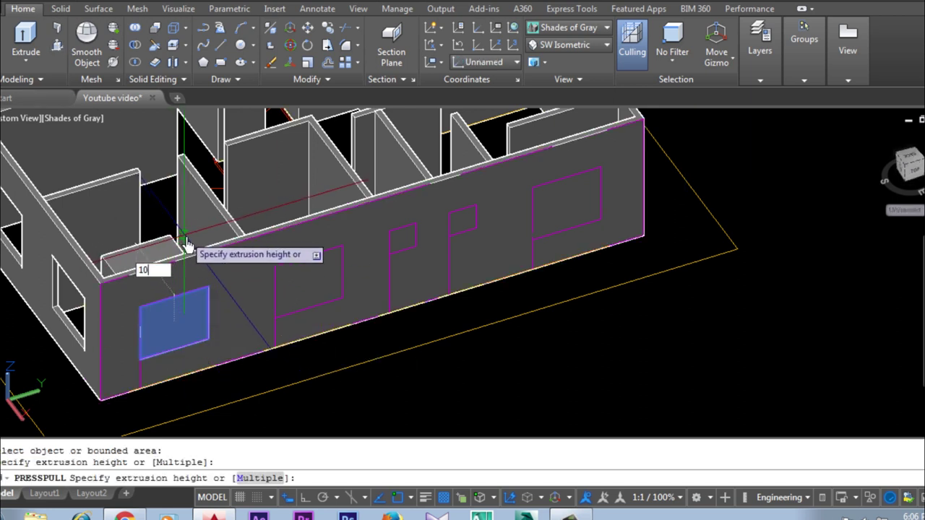
pyautogui.press('Return')
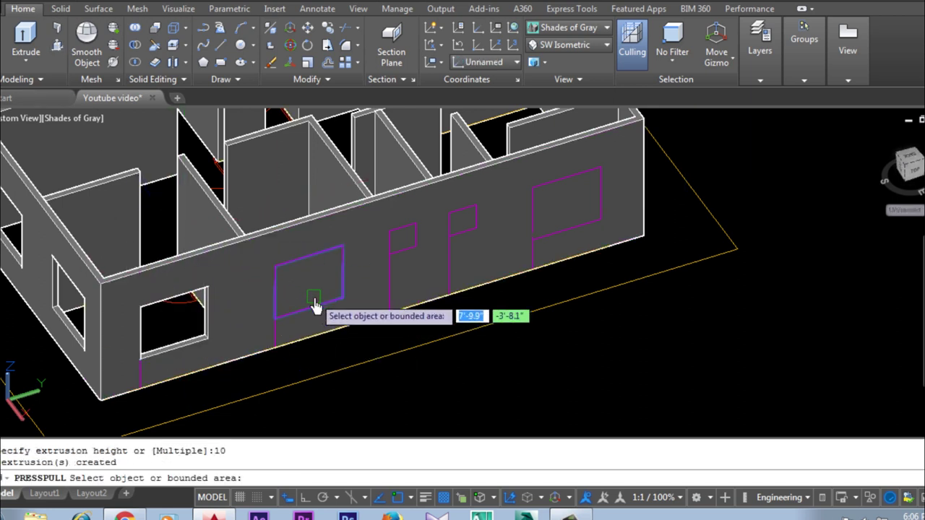
pyautogui.click(316, 306)
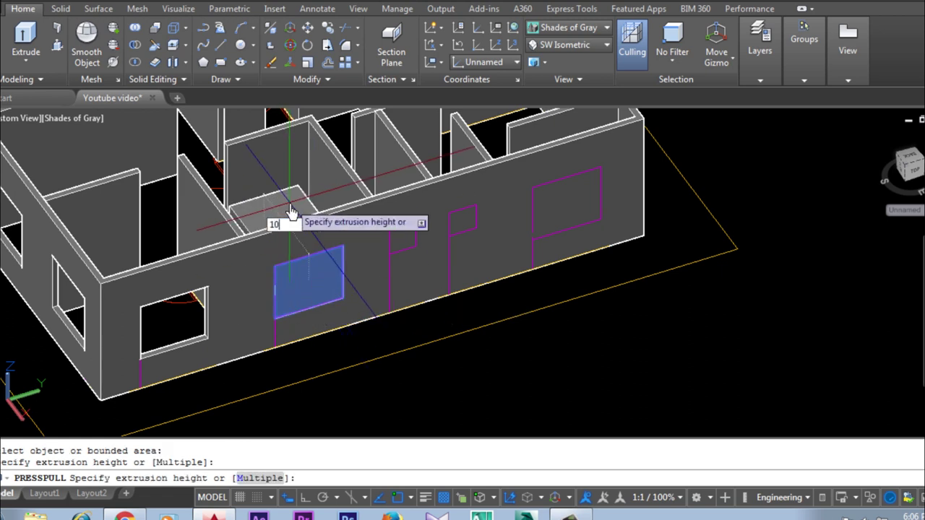
pyautogui.press('Return')
pyautogui.click(405, 250)
pyautogui.press('Return')
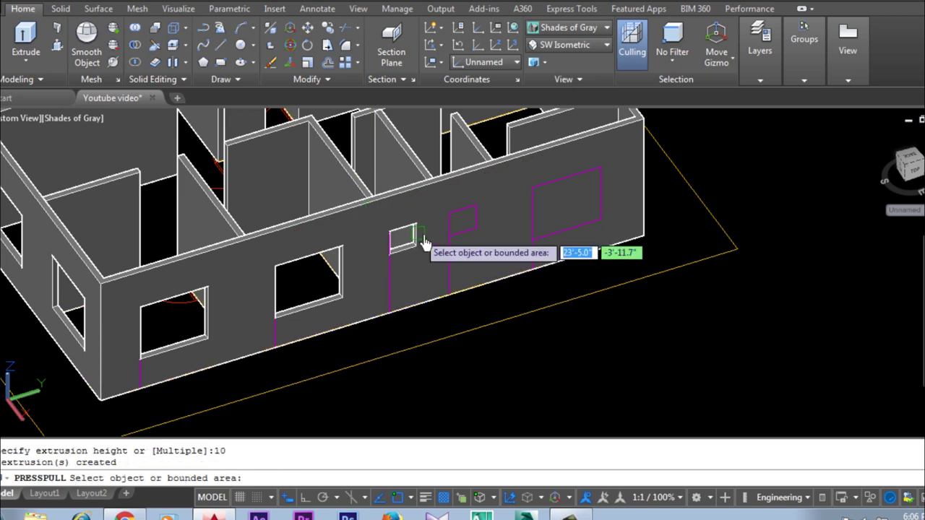
# - Cut the two remaining small window openings through the wall and finish press-pulling
pyautogui.scroll(2, 407, 250)
pyautogui.scroll(2, 407, 250)
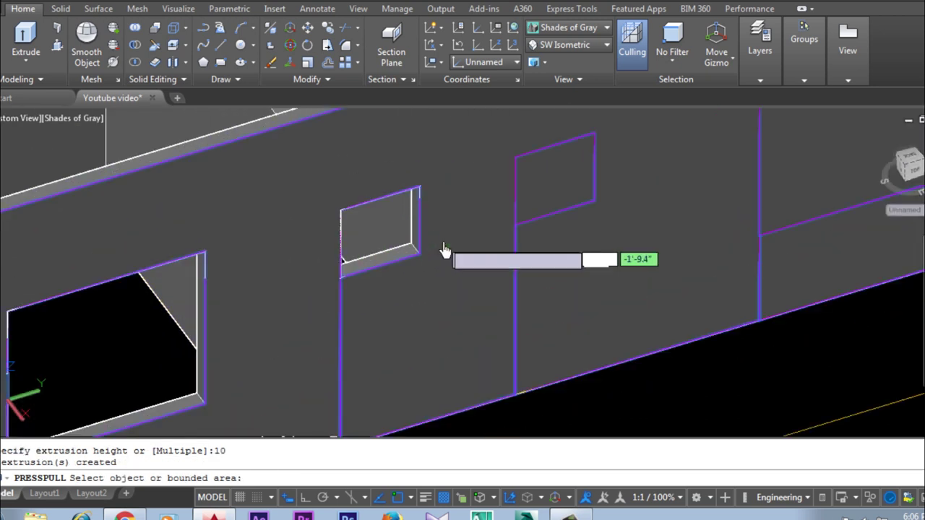
pyautogui.click(559, 190)
pyautogui.write('10')
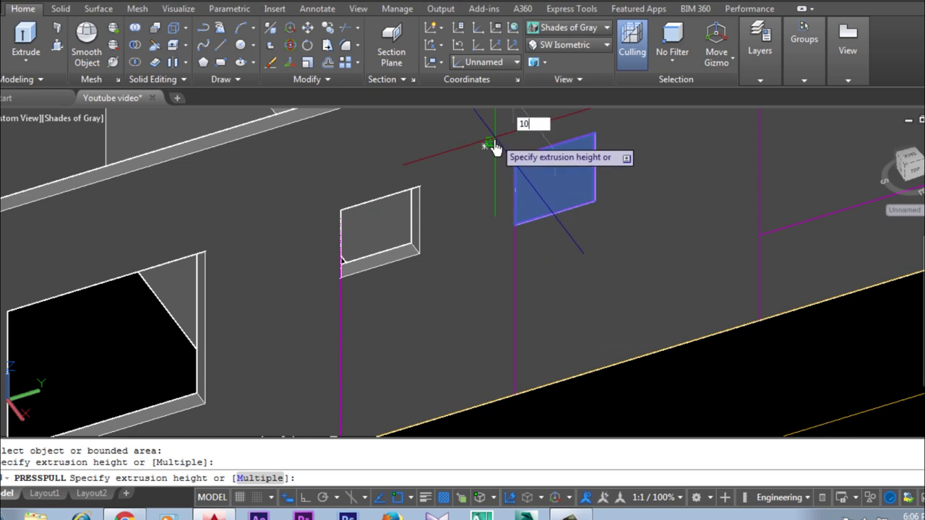
pyautogui.press('Return')
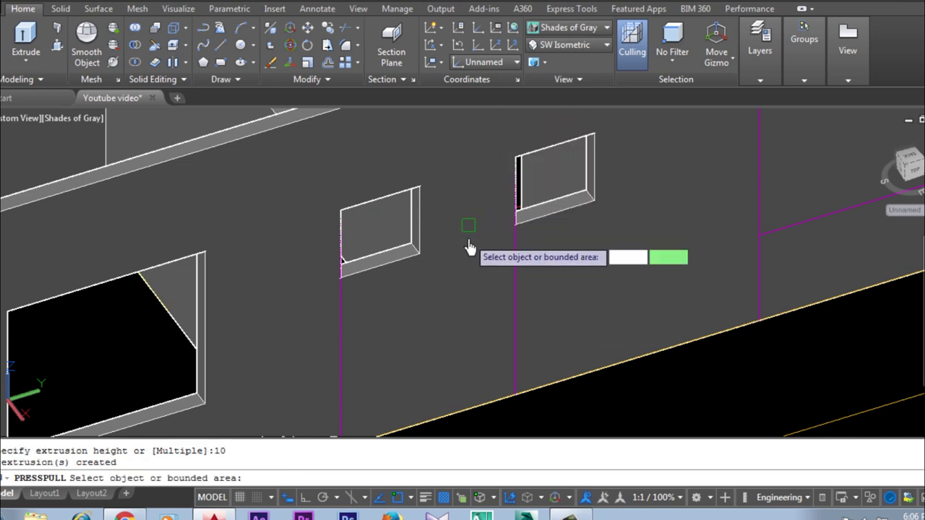
pyautogui.scroll(-2, 470, 324)
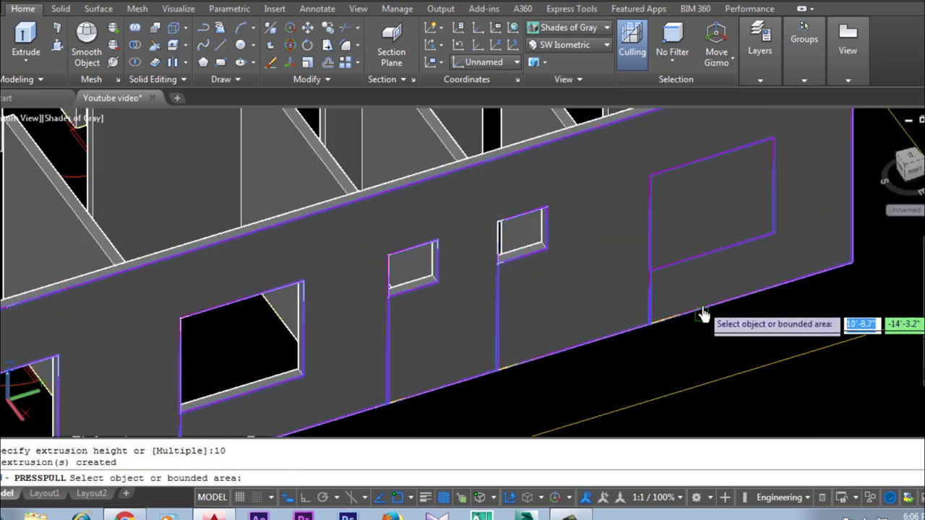
pyautogui.scroll(-3, 643, 226)
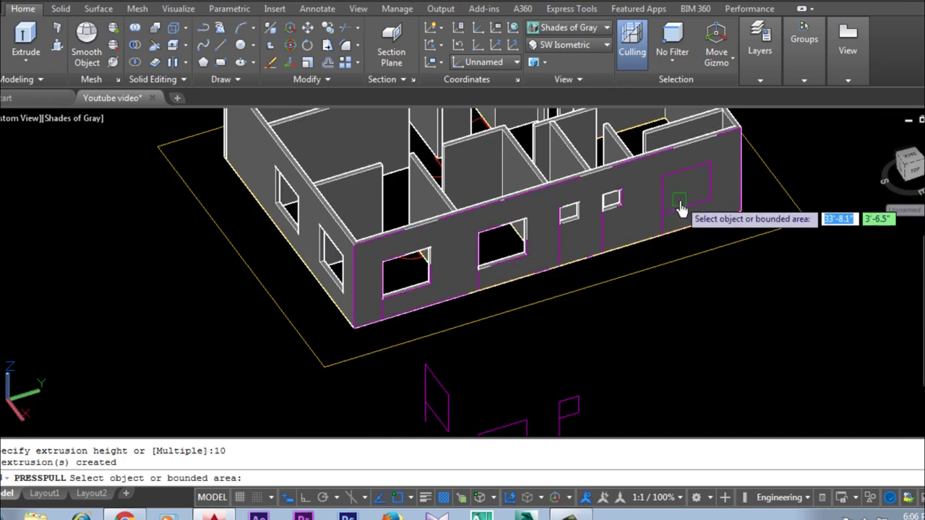
pyautogui.click(701, 187)
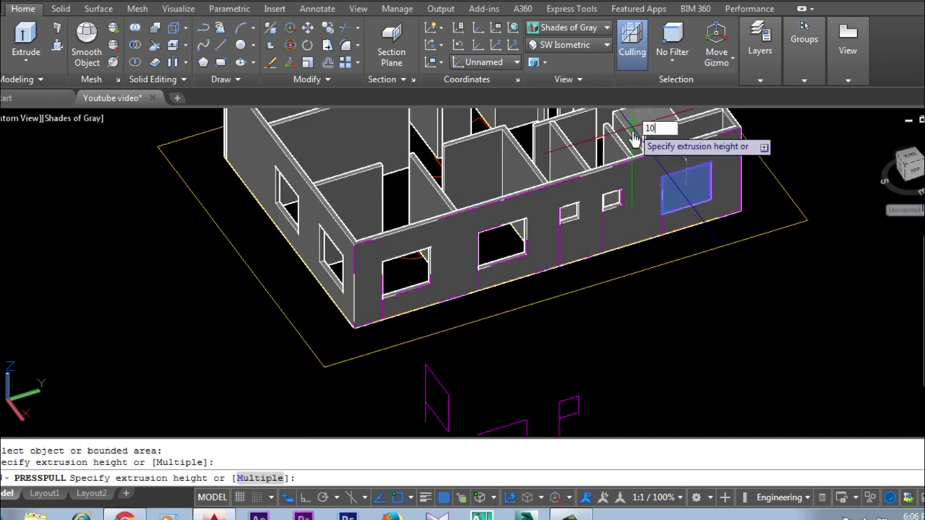
pyautogui.press('Return')
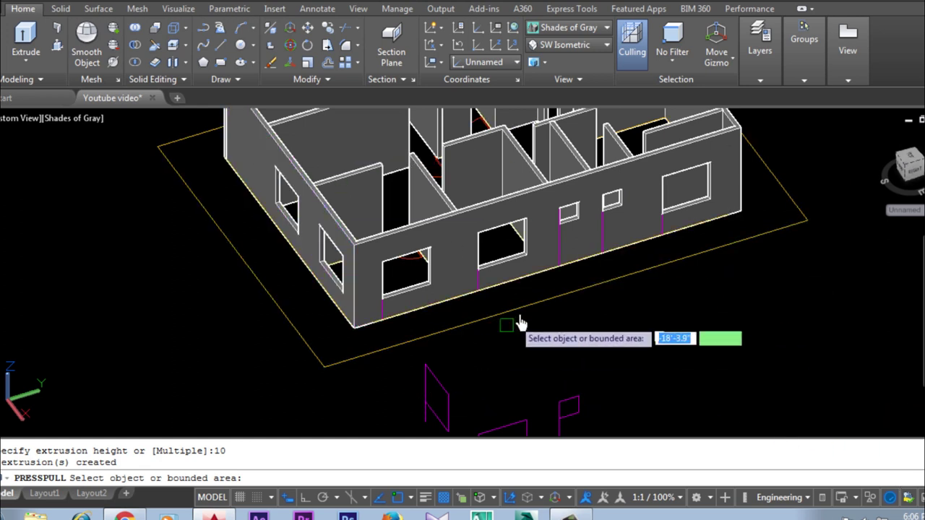
pyautogui.moveTo(506, 324)
pyautogui.mouseDown(button='middle')
pyautogui.moveTo(532, 344)
pyautogui.moveTo(264, 368)
pyautogui.moveTo(541, 359)
pyautogui.moveTo(557, 330)
pyautogui.moveTo(547, 310)
pyautogui.moveTo(533, 326)
pyautogui.moveTo(613, 325)
pyautogui.moveTo(532, 341)
pyautogui.moveTo(522, 327)
pyautogui.mouseUp(button='middle')
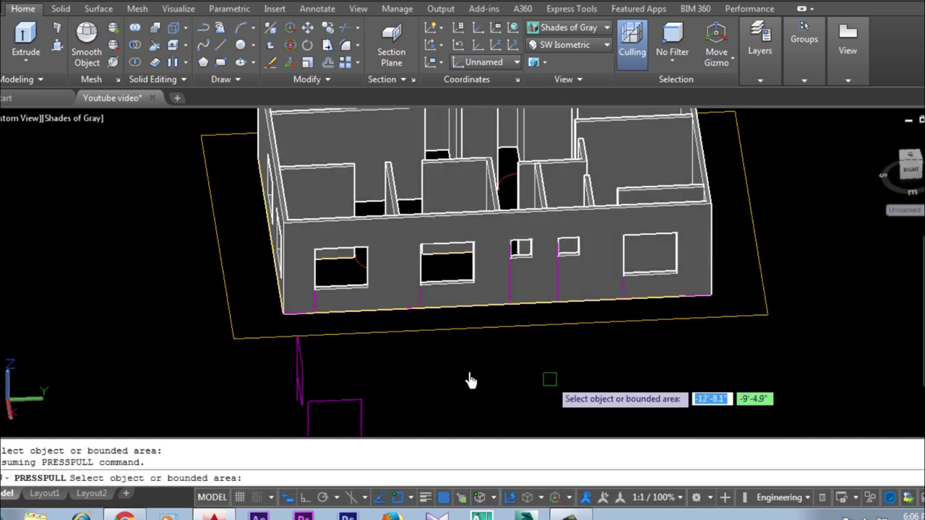
pyautogui.press('Escape')
# - Orbit the house to a new angle and display it as 2D Wireframe
pyautogui.scroll(3, 319, 327)
pyautogui.scroll(2, 311, 304)
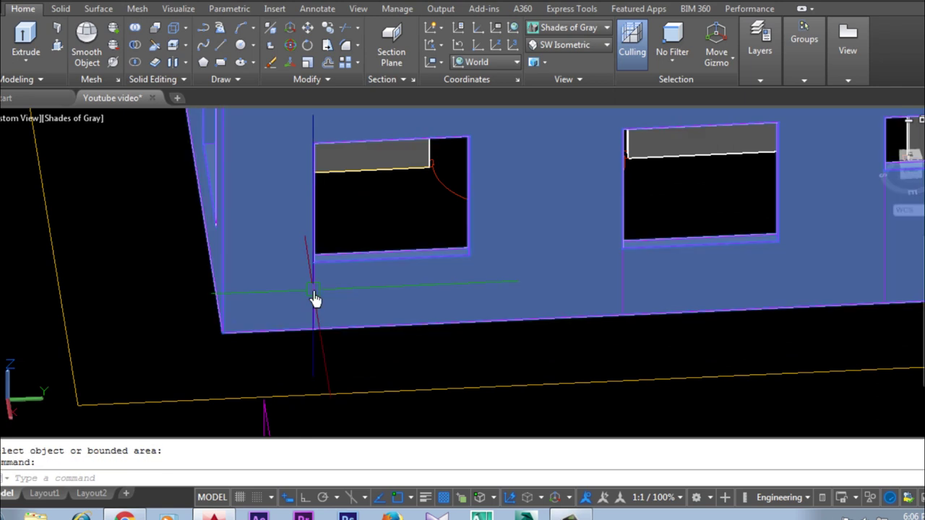
pyautogui.press('Escape')
pyautogui.scroll(-3, 315, 306)
pyautogui.scroll(-2, 234, 309)
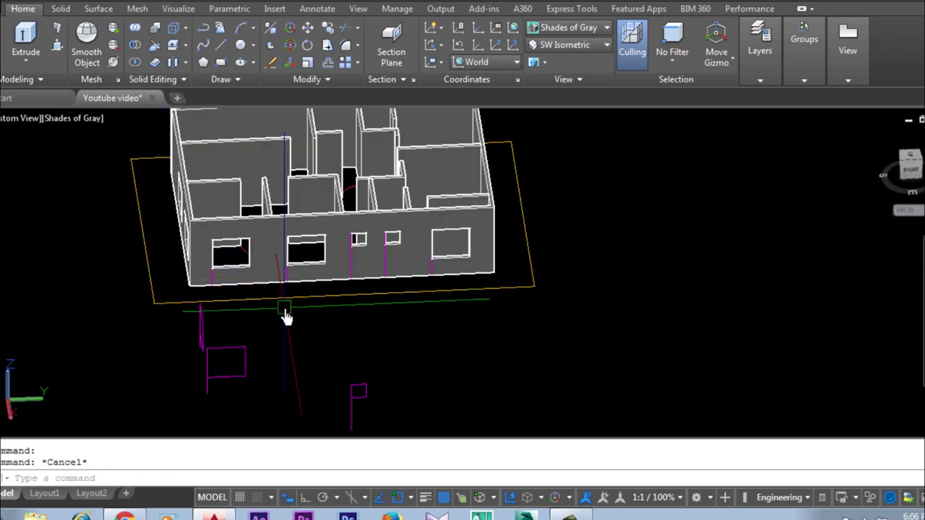
pyautogui.keyDown('shift'); pyautogui.moveTo(386, 352); pyautogui.dragTo(320, 351, button='middle'); pyautogui.keyUp('shift')
pyautogui.scroll(-2, 446, 355)
pyautogui.moveTo(446, 355)
pyautogui.keyDown('shift'); pyautogui.mouseDown(button='middle')
pyautogui.moveTo(297, 378)
pyautogui.moveTo(303, 392)
pyautogui.mouseUp(button='middle'); pyautogui.keyUp('shift')
pyautogui.scroll(2, 362, 326)
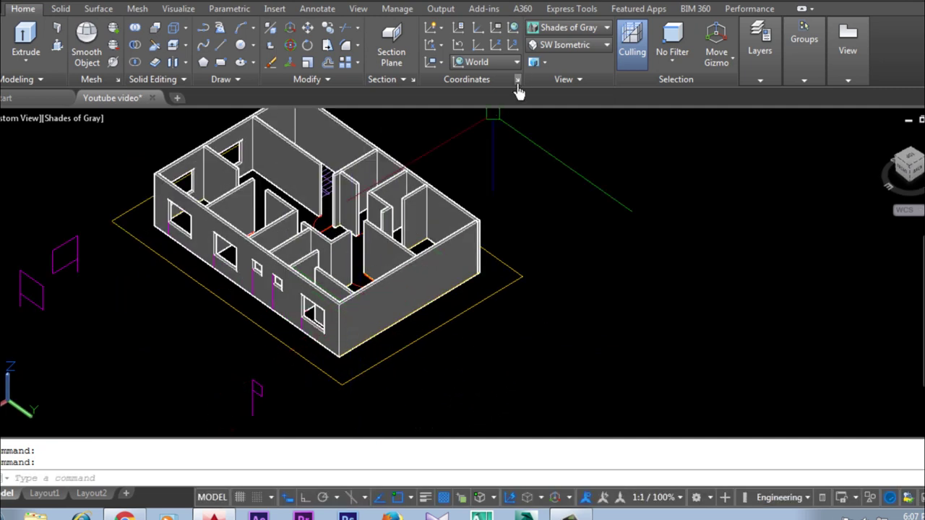
pyautogui.click(553, 27)
pyautogui.click(555, 55)
pyautogui.scroll(4, 347, 377)
pyautogui.scroll(-5, 548, 340)
pyautogui.scroll(3, 514, 378)
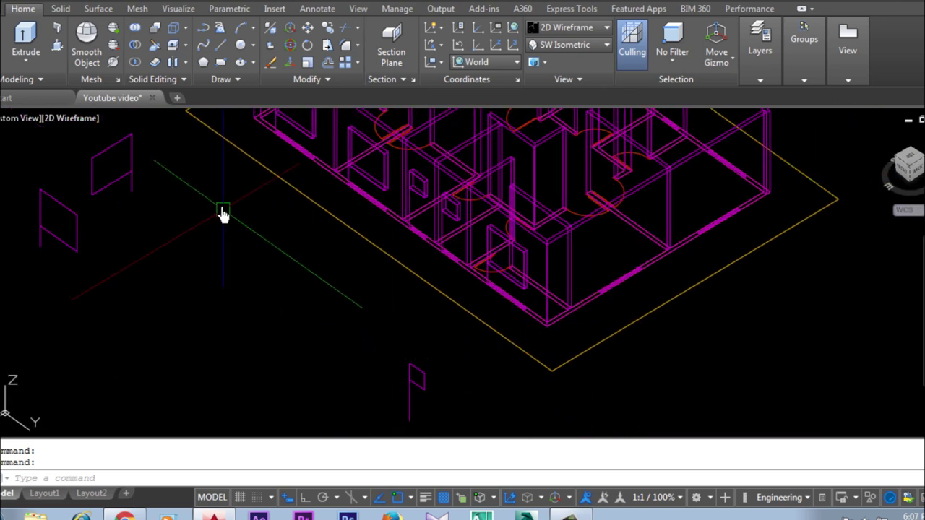
# - Copy the first loose window outline from its corner onto an exterior wall
pyautogui.scroll(2, 188, 166)
pyautogui.click(157, 138)
pyautogui.click(81, 216)
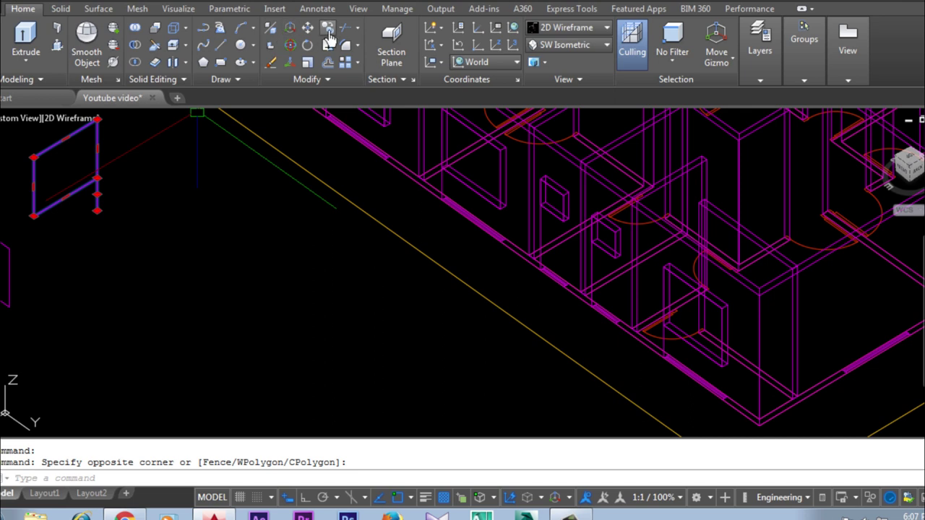
pyautogui.click(328, 29)
pyautogui.click(99, 222)
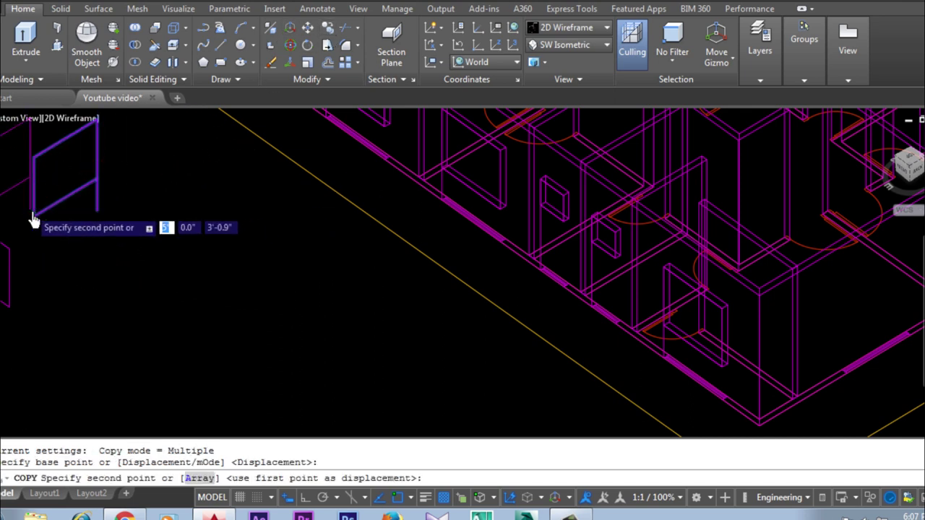
pyautogui.scroll(-3, 386, 290)
pyautogui.scroll(3, 361, 279)
pyautogui.scroll(2, 451, 179)
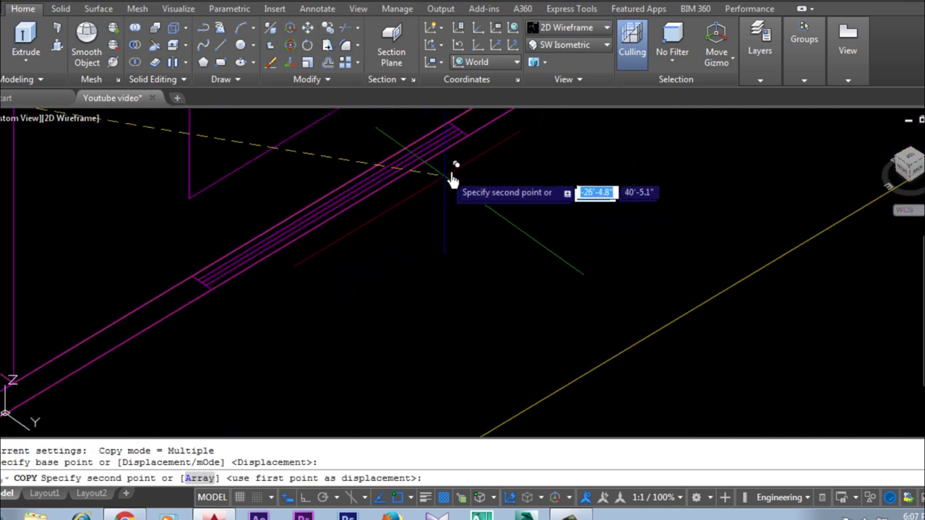
pyautogui.click(471, 145)
# - Place two more copies of the first window outline on walls around the house
pyautogui.scroll(-3, 314, 372)
pyautogui.moveTo(314, 371)
pyautogui.mouseDown(button='middle')
pyautogui.moveTo(435, 318)
pyautogui.moveTo(450, 299)
pyautogui.mouseUp(button='middle')
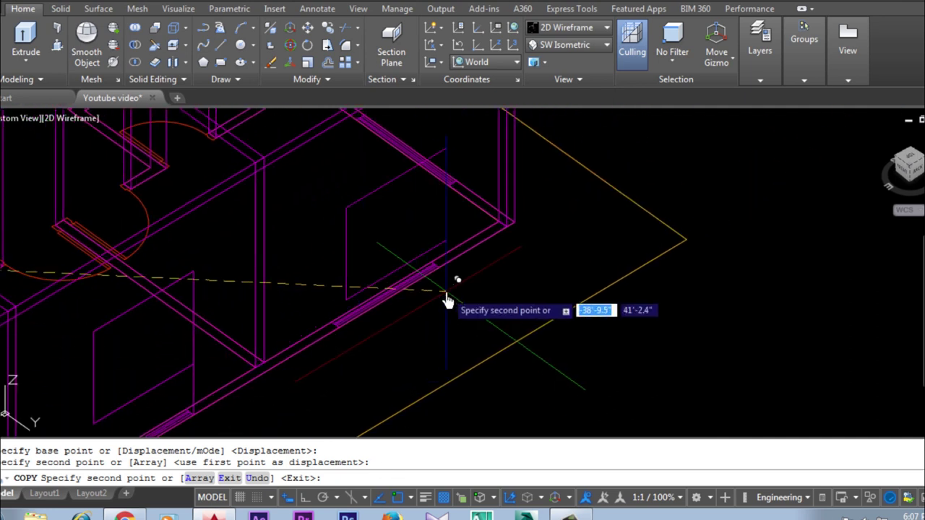
pyautogui.scroll(1, 436, 262)
pyautogui.click(436, 264)
pyautogui.scroll(-3, 435, 264)
pyautogui.scroll(1, 454, 295)
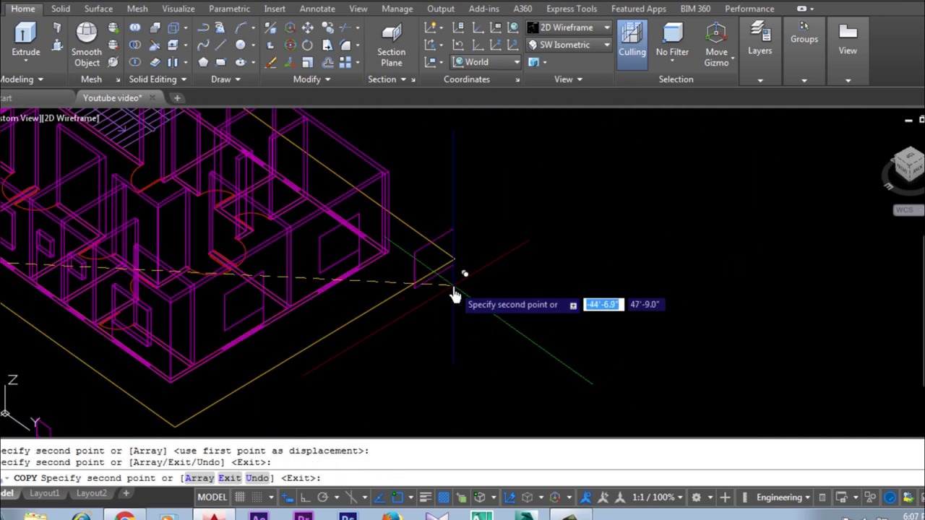
pyautogui.moveTo(409, 289)
pyautogui.keyDown('shift'); pyautogui.mouseDown(button='middle')
pyautogui.moveTo(337, 308)
pyautogui.moveTo(245, 300)
pyautogui.moveTo(306, 330)
pyautogui.mouseUp(button='middle'); pyautogui.keyUp('shift')
pyautogui.scroll(-2, 412, 294)
pyautogui.scroll(-1, 368, 323)
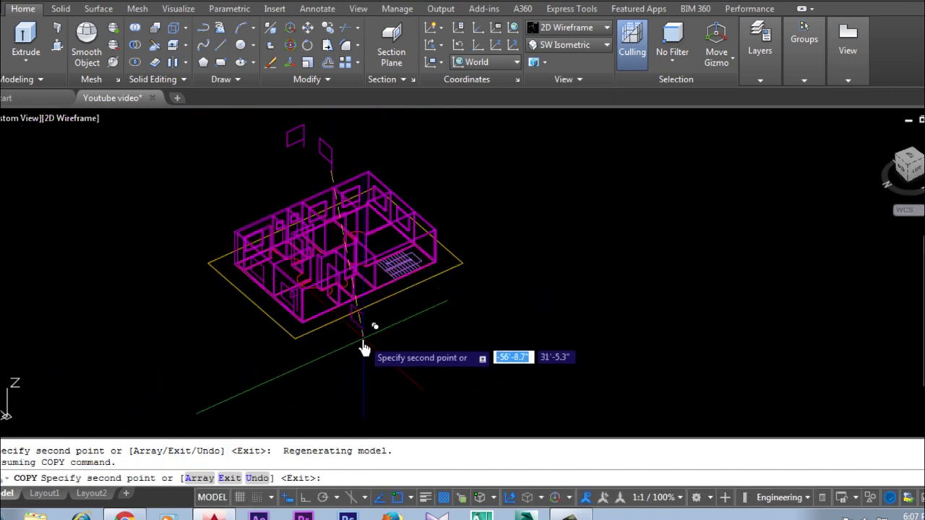
pyautogui.scroll(2, 404, 394)
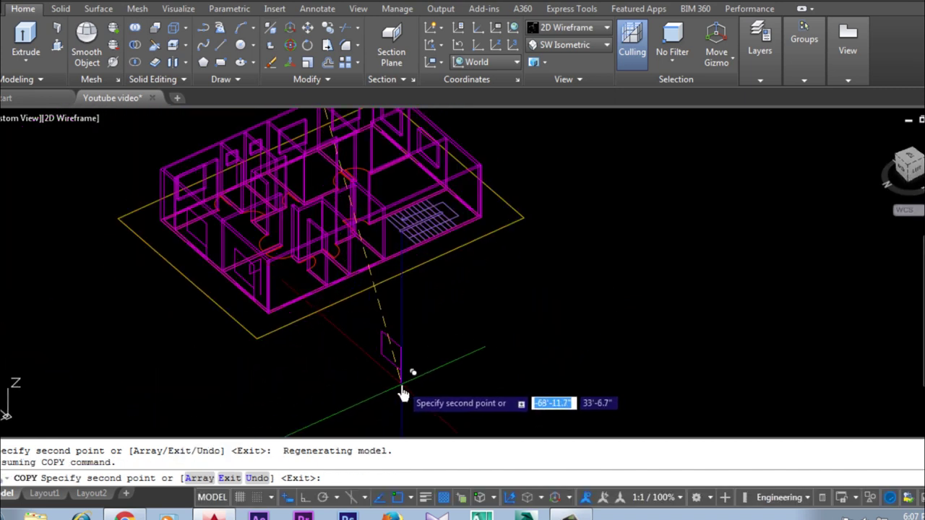
pyautogui.click(682, 253)
pyautogui.scroll(-1, 589, 369)
pyautogui.press('Escape')
# - Copy the second window outline from its corner onto the house's exterior wall edge
pyautogui.scroll(4, 393, 167)
pyautogui.click(387, 128)
pyautogui.click(108, 325)
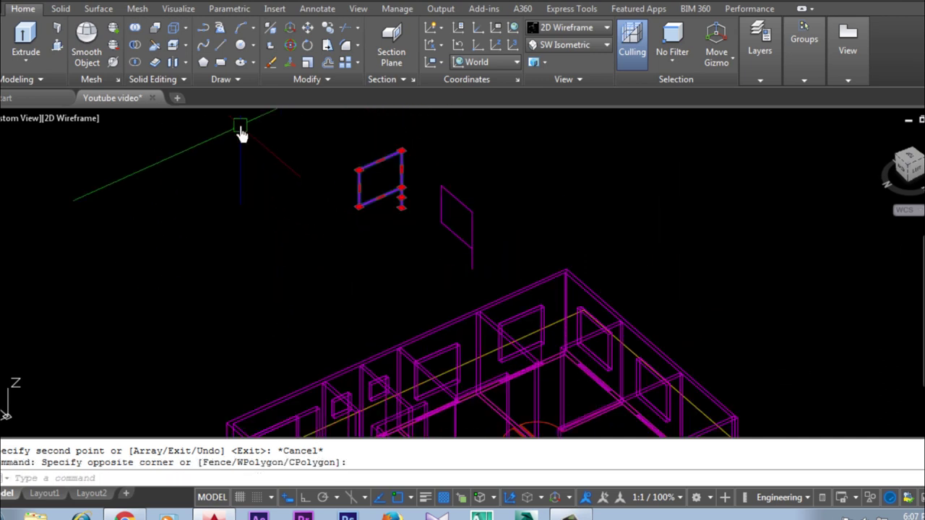
pyautogui.click(328, 32)
pyautogui.scroll(2, 393, 243)
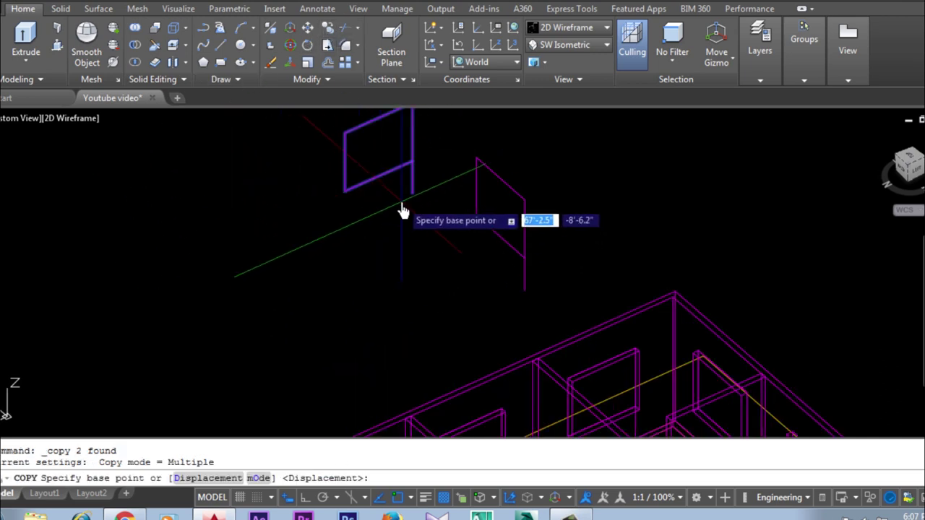
pyautogui.click(411, 194)
pyautogui.scroll(-3, 354, 179)
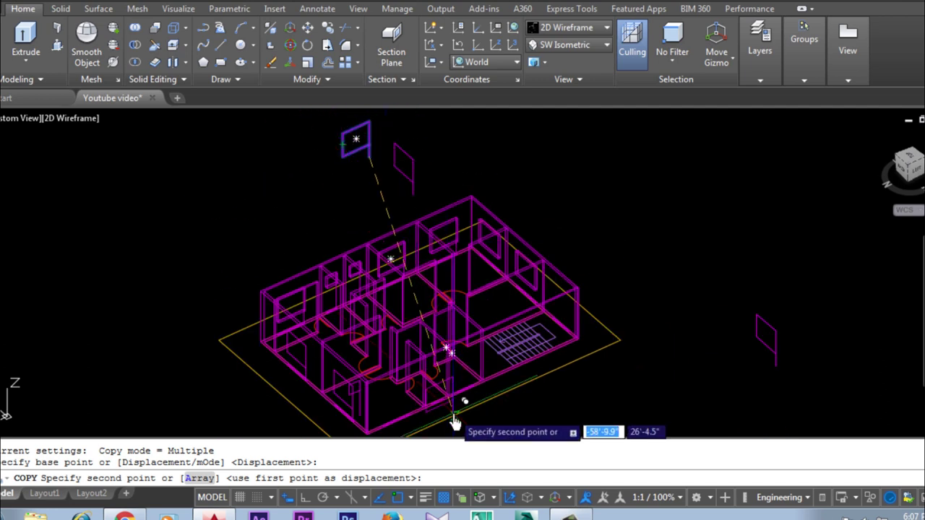
pyautogui.scroll(2, 380, 429)
pyautogui.scroll(2, 401, 388)
pyautogui.scroll(1, 402, 388)
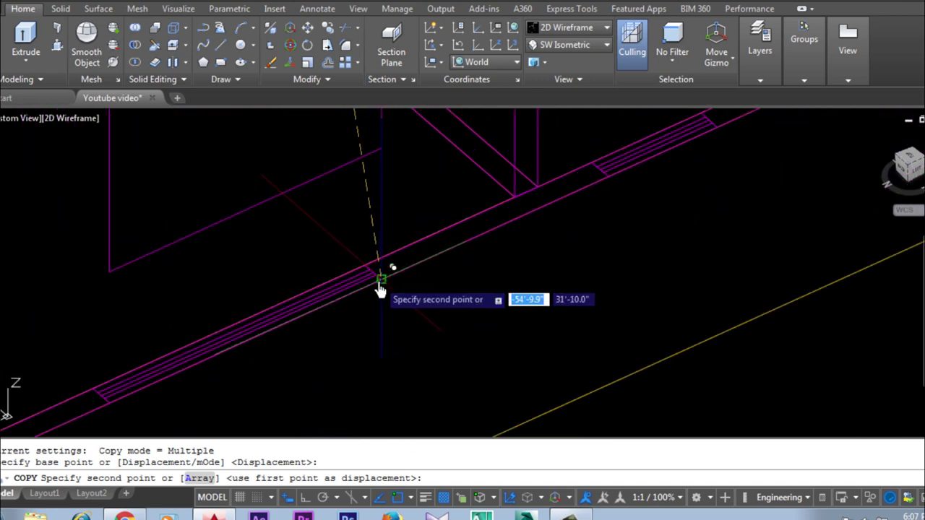
pyautogui.click(383, 270)
pyautogui.moveTo(330, 310)
pyautogui.mouseDown(button='middle')
pyautogui.moveTo(481, 284)
pyautogui.moveTo(343, 368)
pyautogui.moveTo(419, 289)
pyautogui.moveTo(310, 378)
pyautogui.moveTo(517, 275)
pyautogui.mouseUp(button='middle')
pyautogui.scroll(2, 517, 275)
pyautogui.scroll(-2, 492, 289)
pyautogui.scroll(-2, 413, 362)
# - Cancel the unfinished copy and zoom to bring the house model into view
pyautogui.scroll(-3, 744, 296)
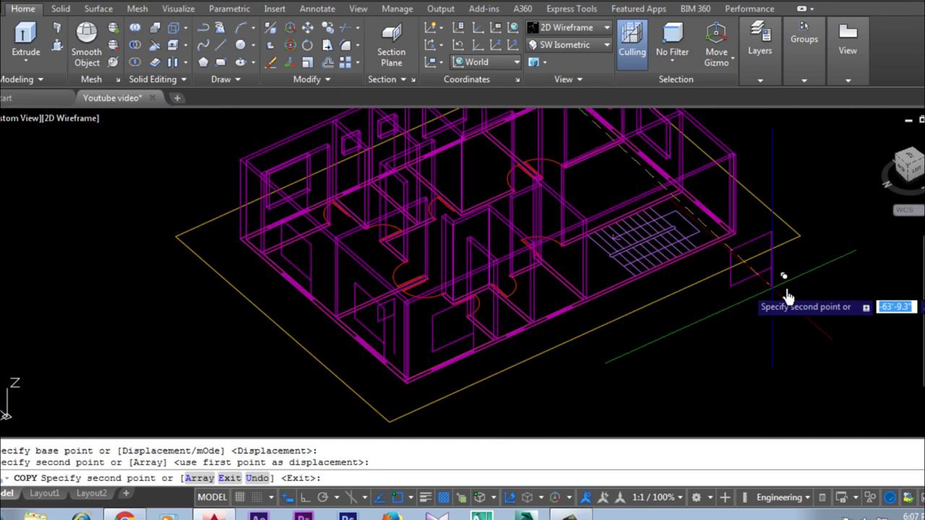
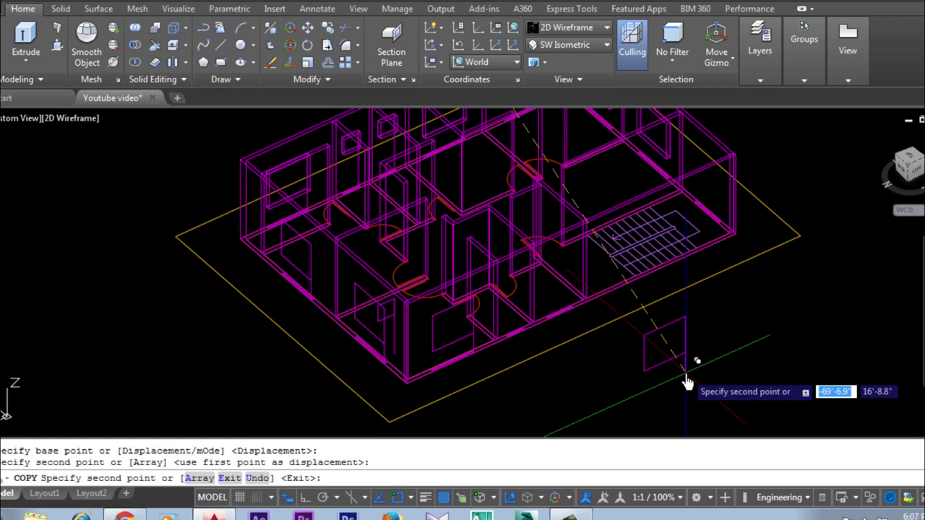
# - Cancel the unfinished copy and zoom to bring the house model into view
pyautogui.press('Escape')
pyautogui.scroll(-3, 520, 339)
pyautogui.scroll(-2, 490, 302)
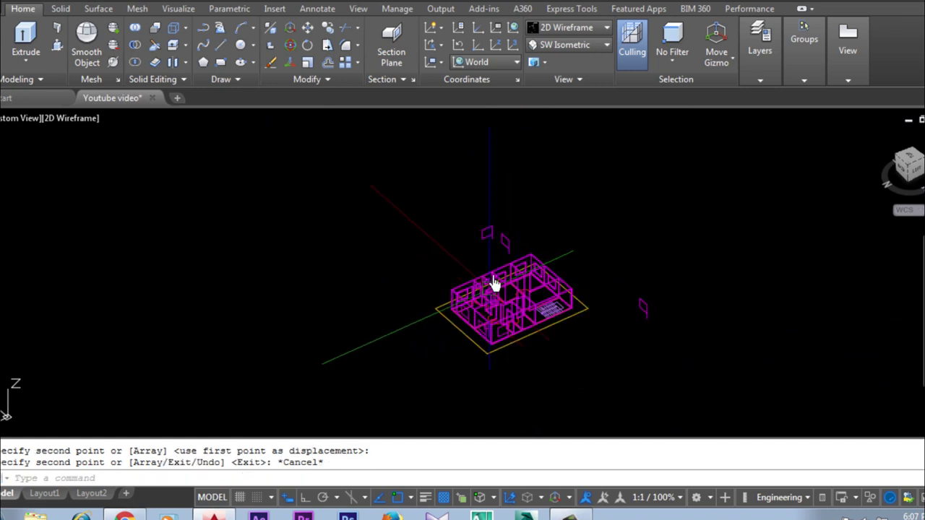
pyautogui.scroll(1, 621, 326)
pyautogui.scroll(2, 578, 311)
pyautogui.scroll(2, 491, 332)
pyautogui.scroll(2, 419, 318)
pyautogui.scroll(-4, 419, 274)
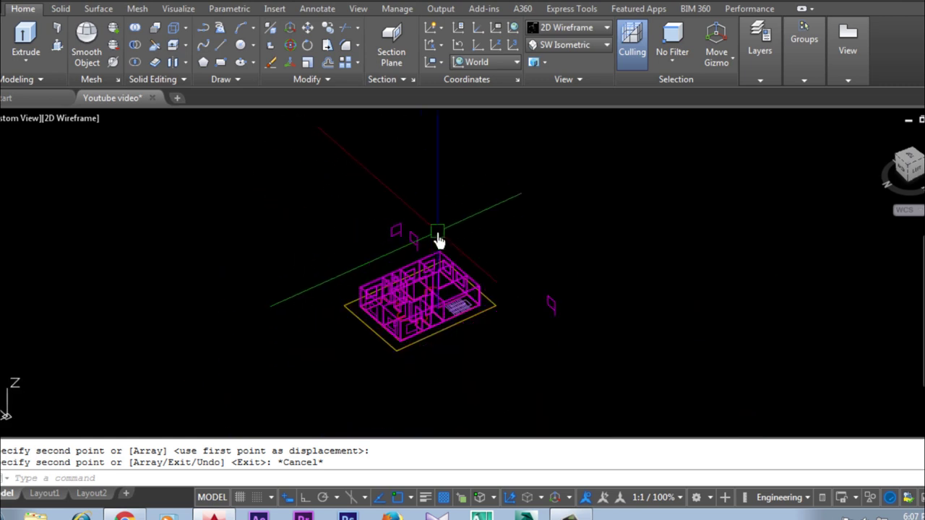
# - Orbit the model and window-select the small window outline with its stem below the house
pyautogui.moveTo(352, 333)
pyautogui.keyDown('shift'); pyautogui.mouseDown(button='middle')
pyautogui.moveTo(501, 355)
pyautogui.moveTo(545, 351)
pyautogui.mouseUp(button='middle'); pyautogui.keyUp('shift')
pyautogui.scroll(2, 506, 359)
pyautogui.scroll(2, 434, 339)
pyautogui.click(413, 311)
pyautogui.click(330, 423)
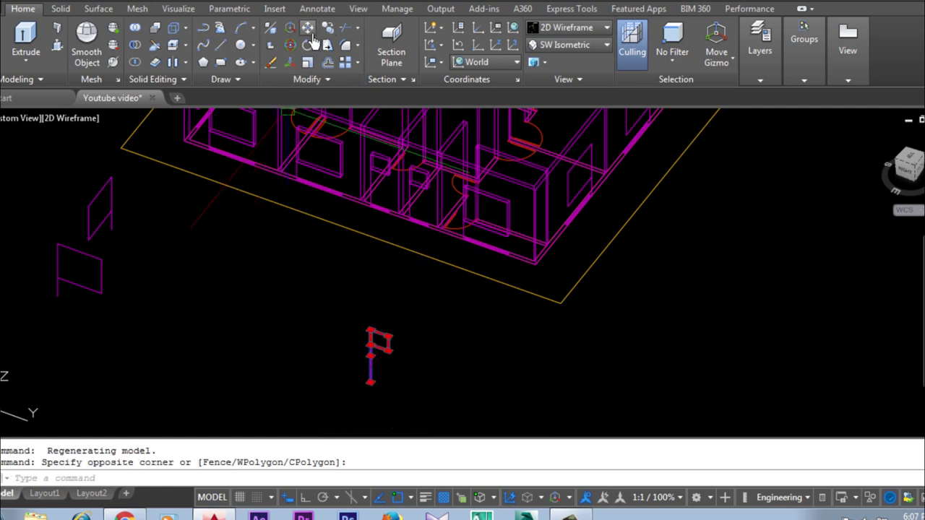
# - Start copying the selected outline, using its foot as the base point
pyautogui.click(332, 52)
pyautogui.scroll(2, 367, 390)
pyautogui.scroll(2, 363, 379)
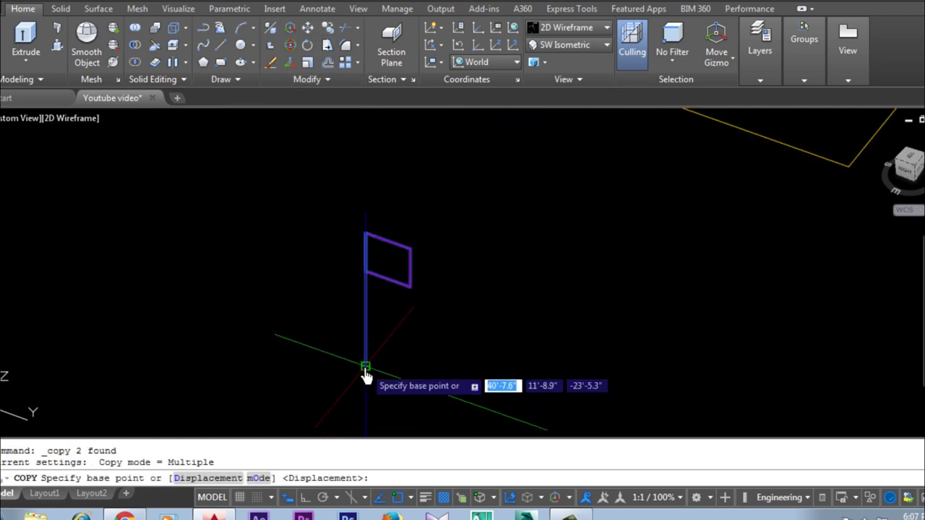
pyautogui.click(365, 369)
pyautogui.scroll(-2, 244, 337)
pyautogui.scroll(-2, 367, 337)
pyautogui.scroll(-3, 223, 355)
pyautogui.scroll(-2, 153, 345)
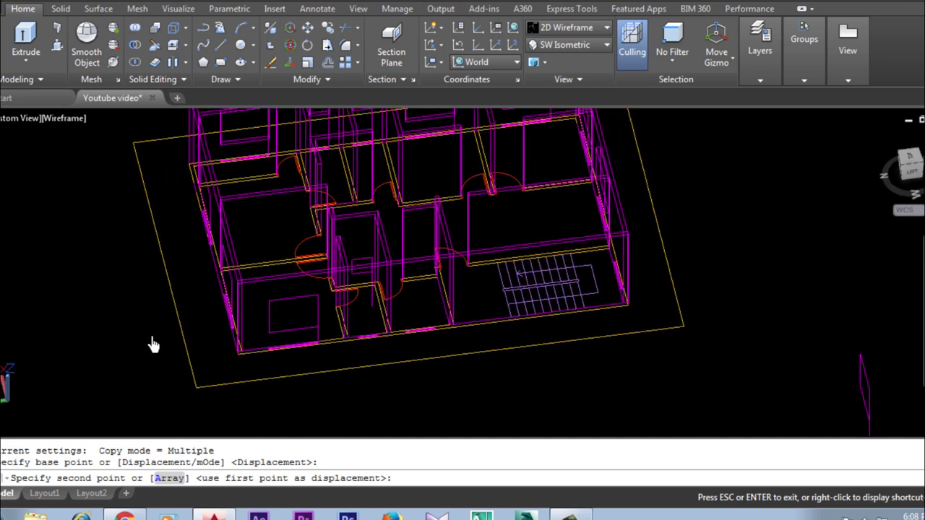
pyautogui.scroll(2, 372, 368)
pyautogui.scroll(3, 382, 351)
pyautogui.scroll(2, 380, 325)
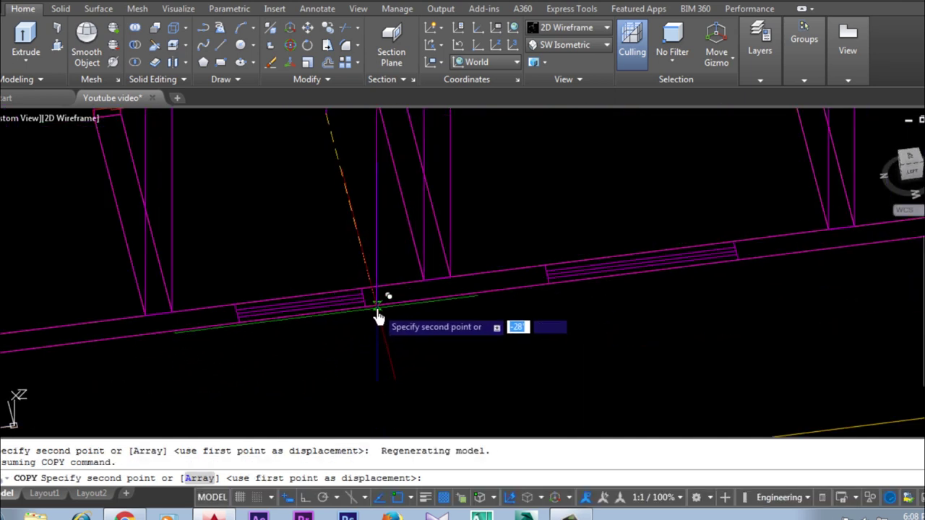
# - Place two copies of the window outline on the front wall and end the copy
pyautogui.click(367, 312)
pyautogui.scroll(-2, 413, 368)
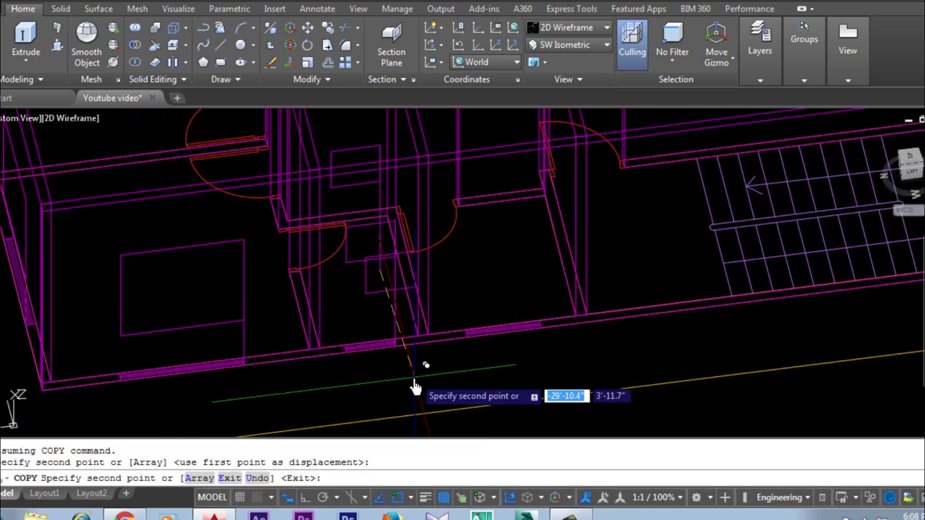
pyautogui.scroll(-2, 618, 410)
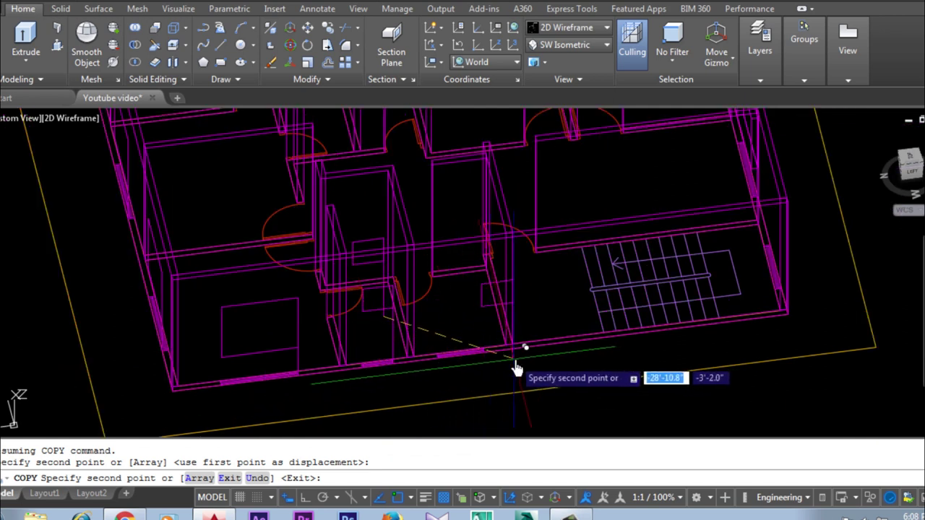
pyautogui.scroll(2, 495, 363)
pyautogui.scroll(2, 477, 361)
pyautogui.click(474, 357)
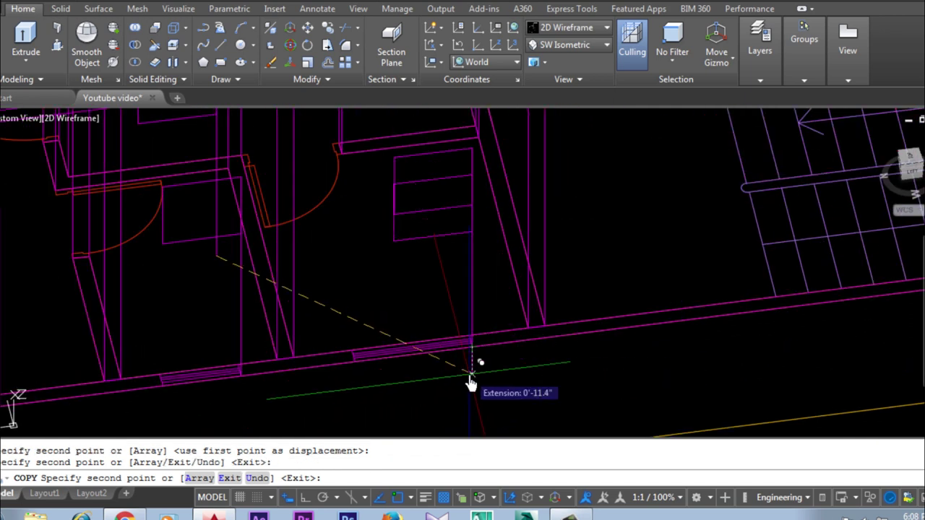
pyautogui.rightClick(470, 379)
pyautogui.click(515, 191)
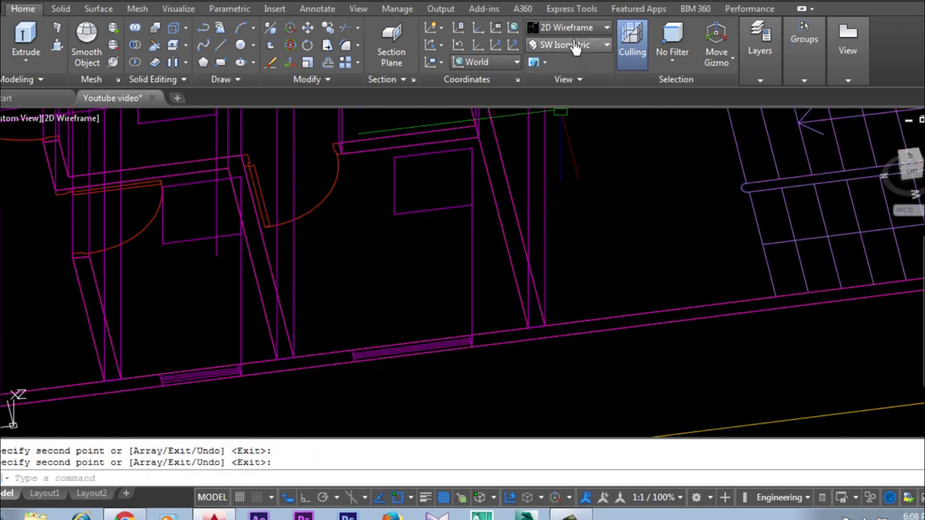
pyautogui.scroll(-3, 492, 331)
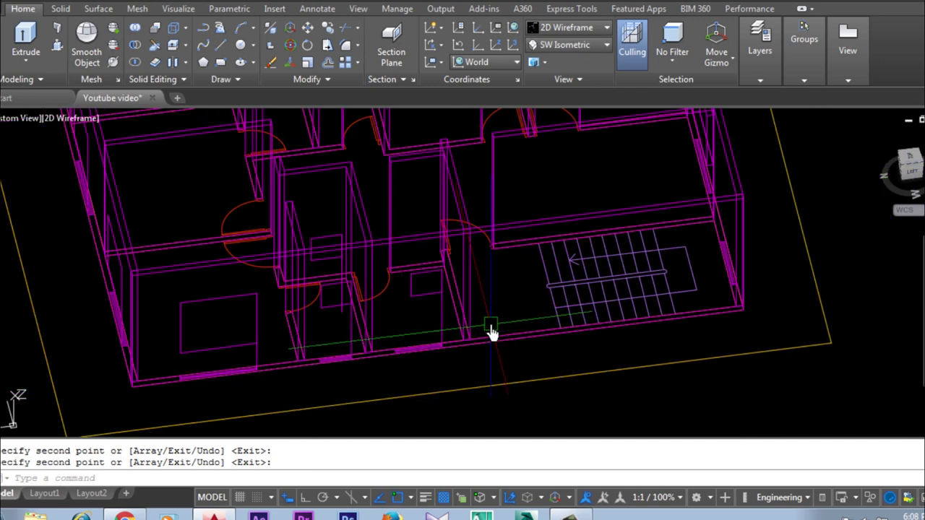
pyautogui.click(560, 53)
# - Switch the visual style to Shades of Gray and view the house from a steeper top-down angle
pyautogui.click(571, 36)
pyautogui.click(571, 36)
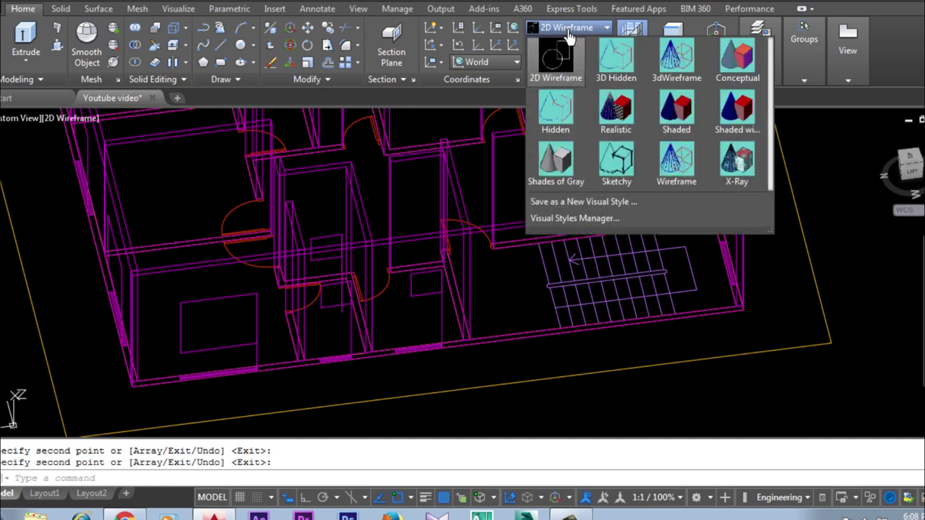
pyautogui.click(548, 173)
pyautogui.moveTo(522, 333)
pyautogui.keyDown('shift'); pyautogui.mouseDown(button='middle')
pyautogui.moveTo(462, 423)
pyautogui.moveTo(548, 506)
pyautogui.moveTo(511, 359)
pyautogui.moveTo(359, 130)
pyautogui.mouseUp(button='middle'); pyautogui.keyUp('shift')
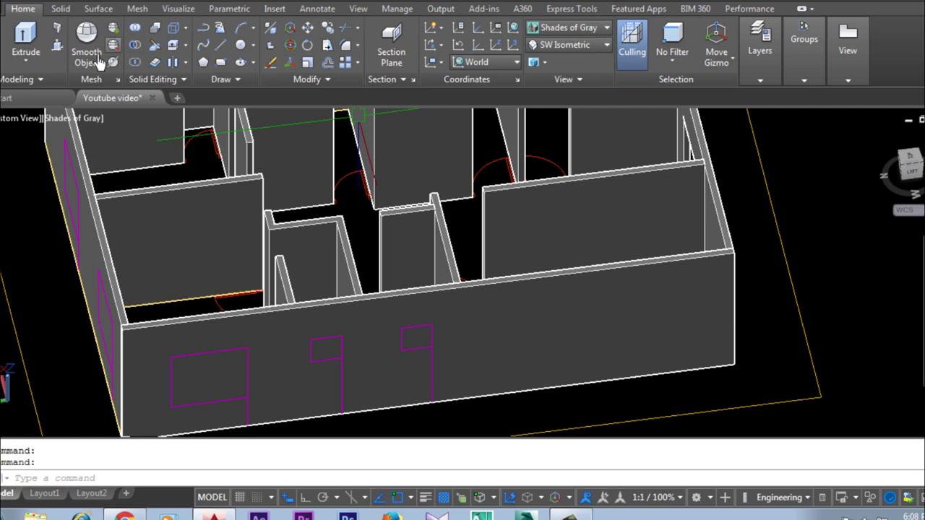
# - Press-pull the three front-wall window rectangles to cut openings through the wall
pyautogui.hotkey('ctrl', 'shift', 'e')
pyautogui.scroll(2, 415, 351)
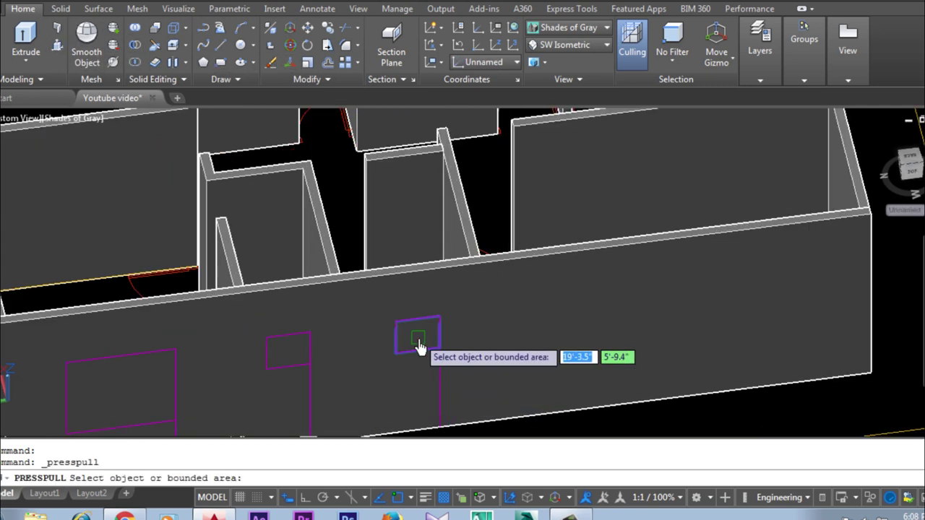
pyautogui.click(419, 344)
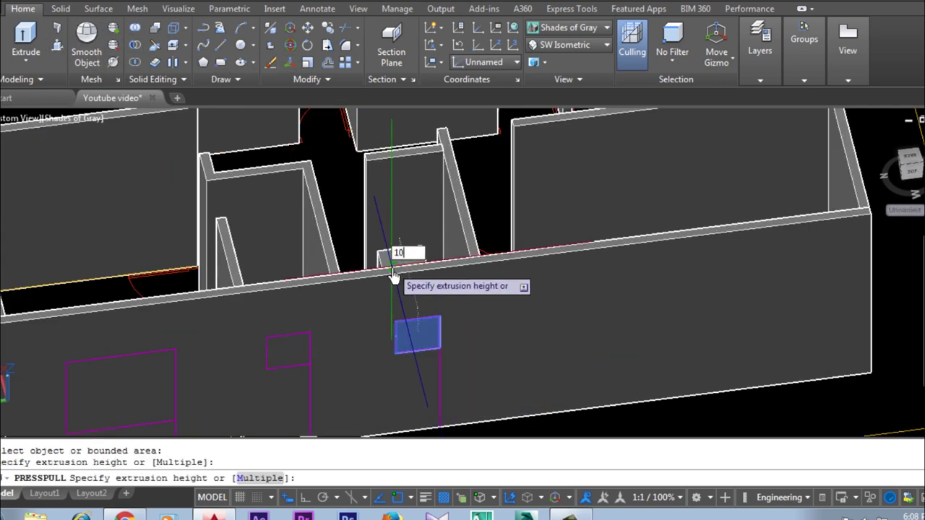
pyautogui.press('Return')
pyautogui.click(289, 353)
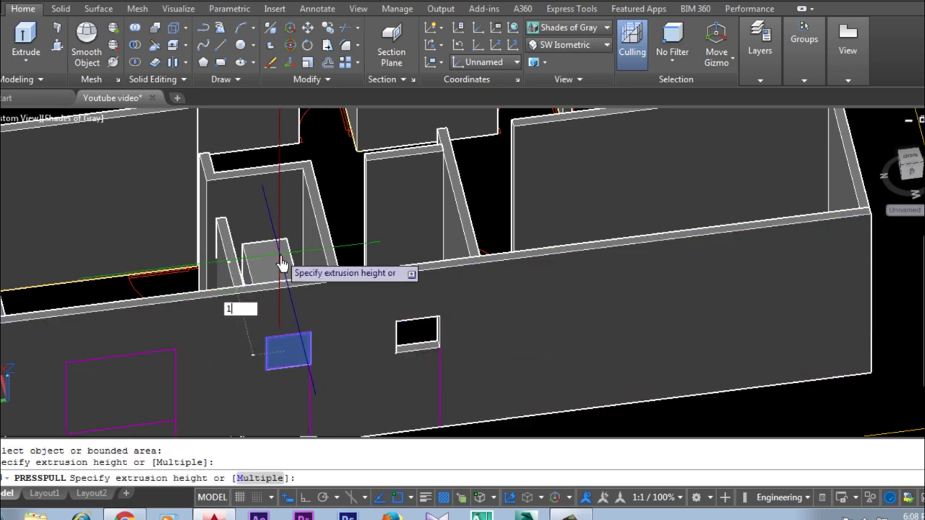
pyautogui.write('0')
pyautogui.press('Return')
pyautogui.scroll(-2, 458, 314)
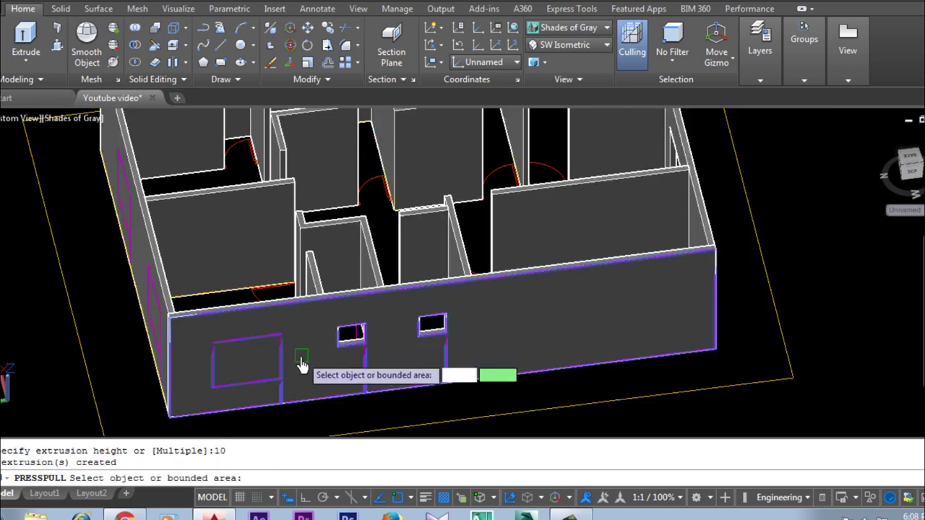
pyautogui.click(249, 373)
pyautogui.write('10')
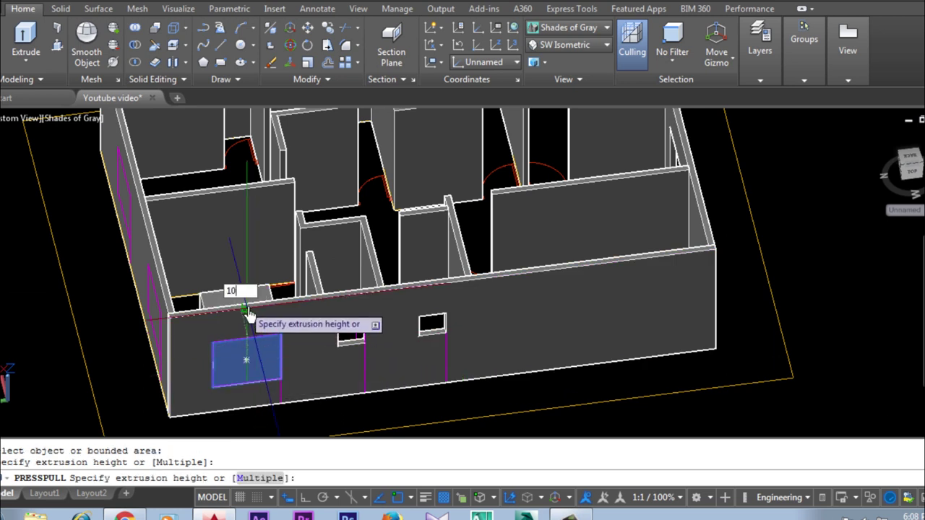
pyautogui.press('Return')
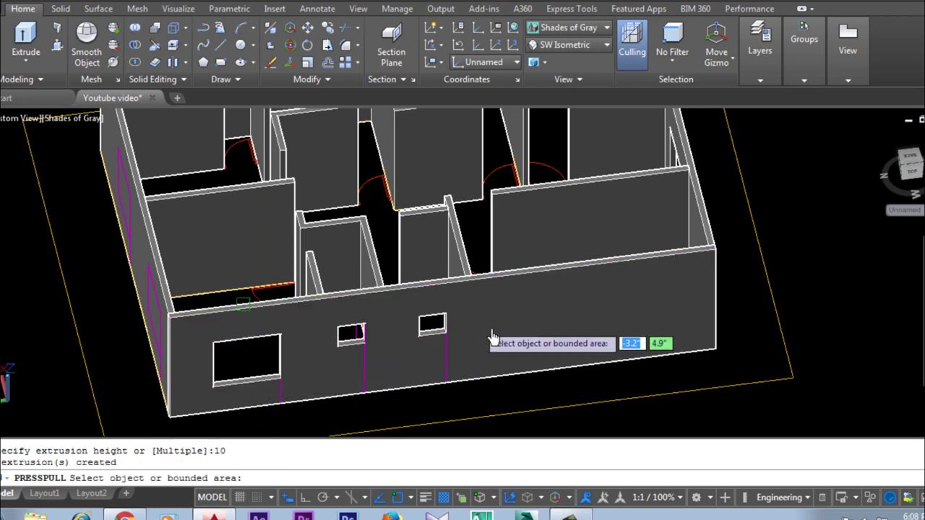
# - Press-pull the right and left window rectangles on another wall by depth 10
pyautogui.moveTo(346, 382)
pyautogui.mouseDown(button='middle')
pyautogui.moveTo(463, 380)
pyautogui.moveTo(331, 316)
pyautogui.mouseUp(button='middle')
pyautogui.click(327, 318)
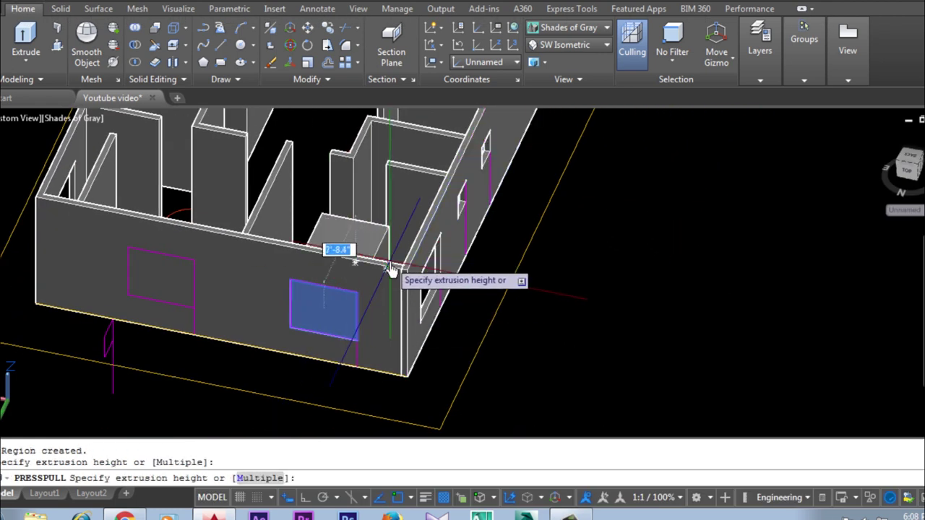
pyautogui.write('10')
pyautogui.press('Return')
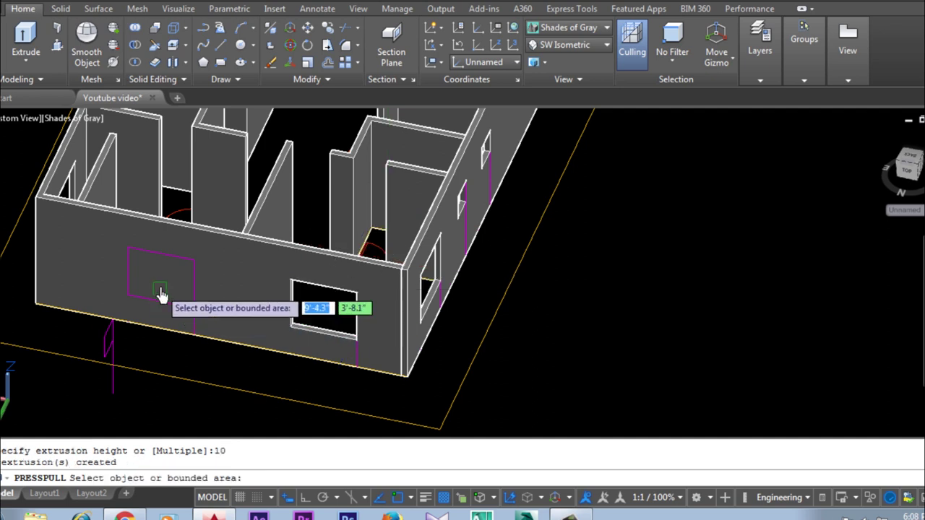
pyautogui.click(161, 295)
pyautogui.write('0')
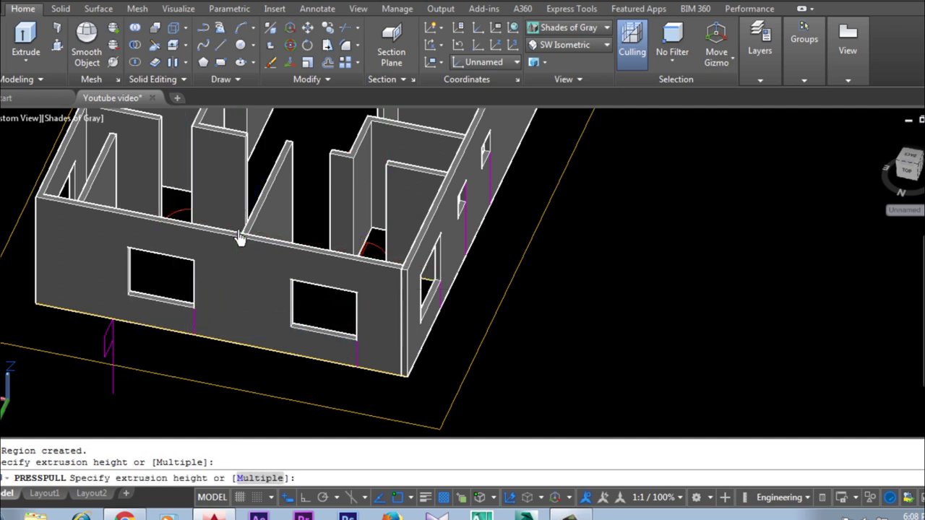
pyautogui.press('Return')
# - Finish the press-pull and switch the display to 2D Wireframe
pyautogui.moveTo(282, 367)
pyautogui.keyDown('shift'); pyautogui.mouseDown(button='middle')
pyautogui.moveTo(438, 363)
pyautogui.moveTo(527, 341)
pyautogui.mouseUp(button='middle'); pyautogui.keyUp('shift')
pyautogui.scroll(-2, 655, 234)
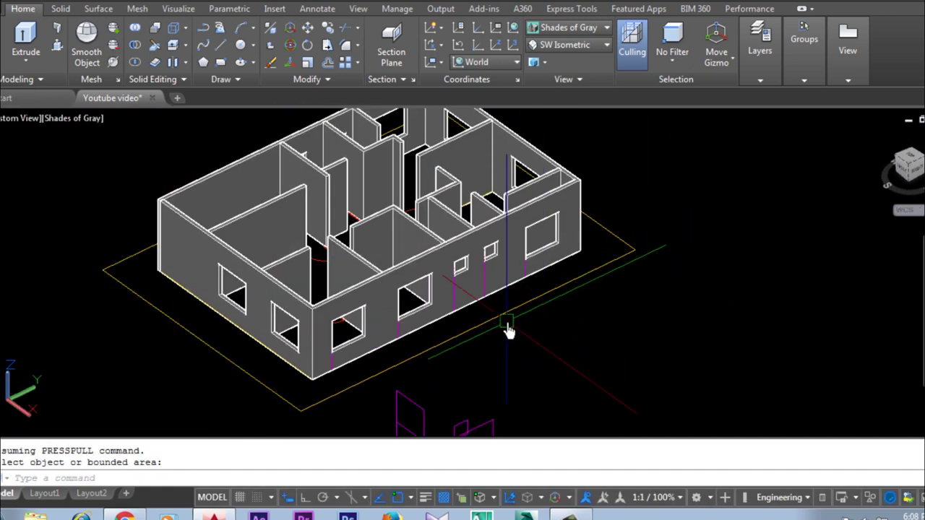
pyautogui.scroll(2, 382, 349)
pyautogui.scroll(2, 310, 378)
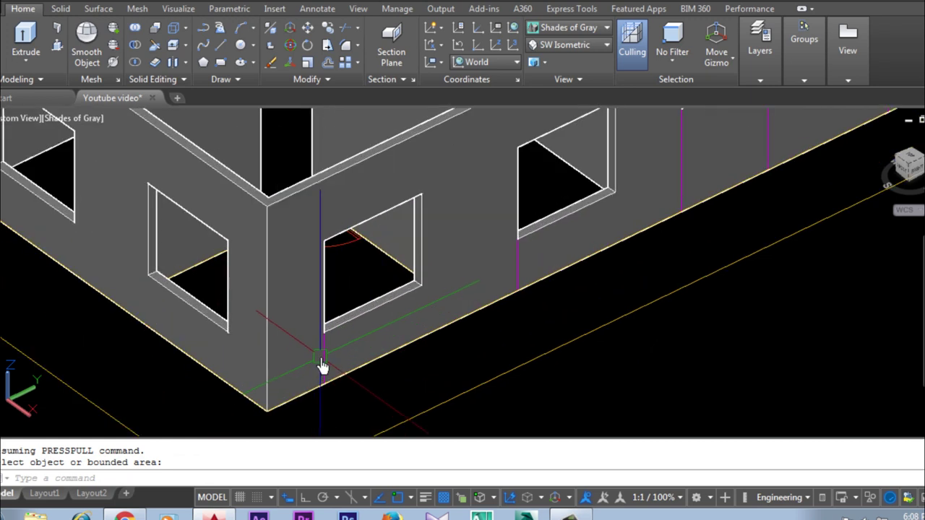
pyautogui.press('Return')
pyautogui.press('Escape')
pyautogui.click(568, 27)
pyautogui.click(554, 54)
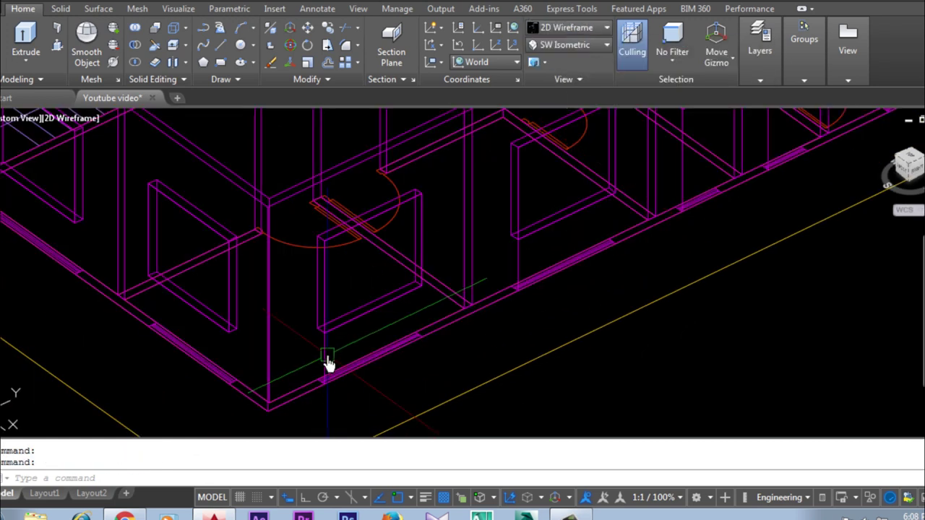
# - Delete the stray vertical line left on the wireframe house
pyautogui.scroll(-2, 465, 360)
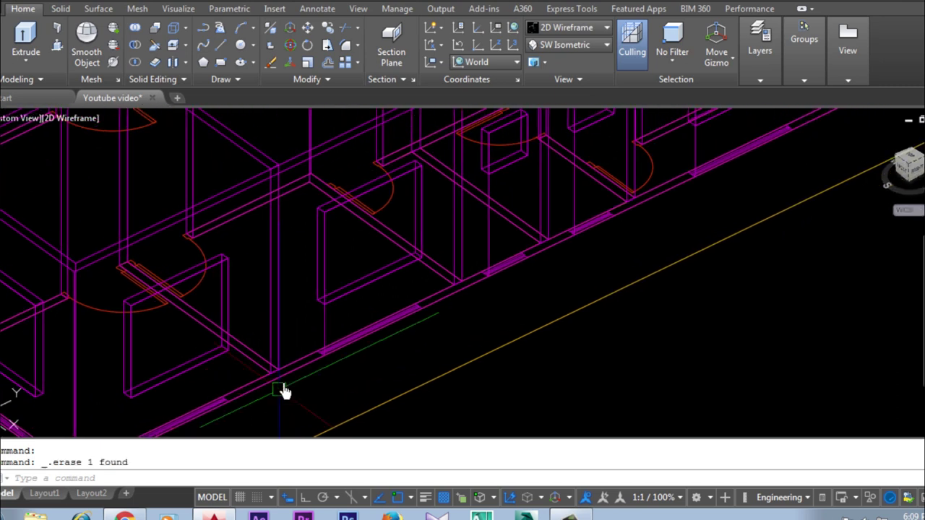
pyautogui.scroll(5, 342, 327)
pyautogui.moveTo(309, 330)
pyautogui.mouseDown(button='middle')
pyautogui.moveTo(423, 320)
pyautogui.moveTo(468, 331)
pyautogui.moveTo(466, 350)
pyautogui.moveTo(357, 444)
pyautogui.mouseUp(button='middle')
pyautogui.scroll(-2, 396, 359)
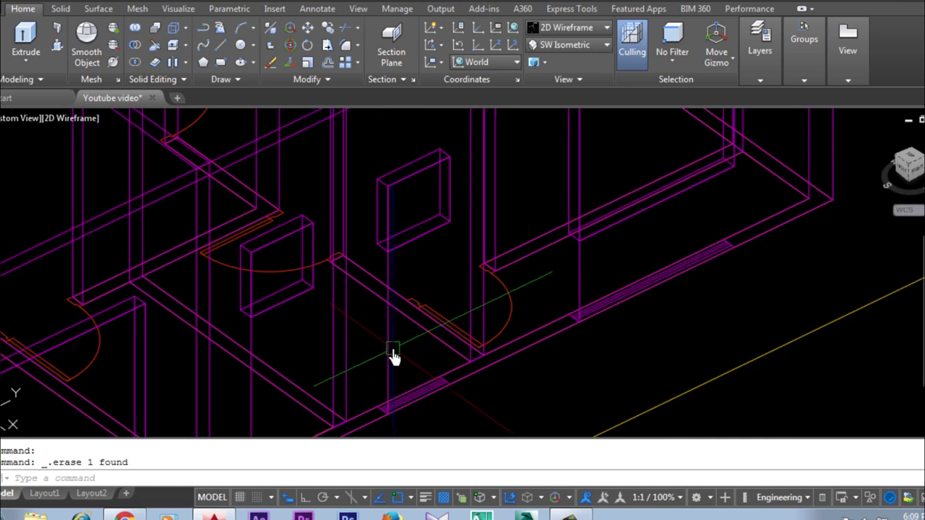
pyautogui.press('Delete')
# - Delete the stray red line on another part of the house
pyautogui.moveTo(386, 368); pyautogui.dragTo(316, 316, button='middle')
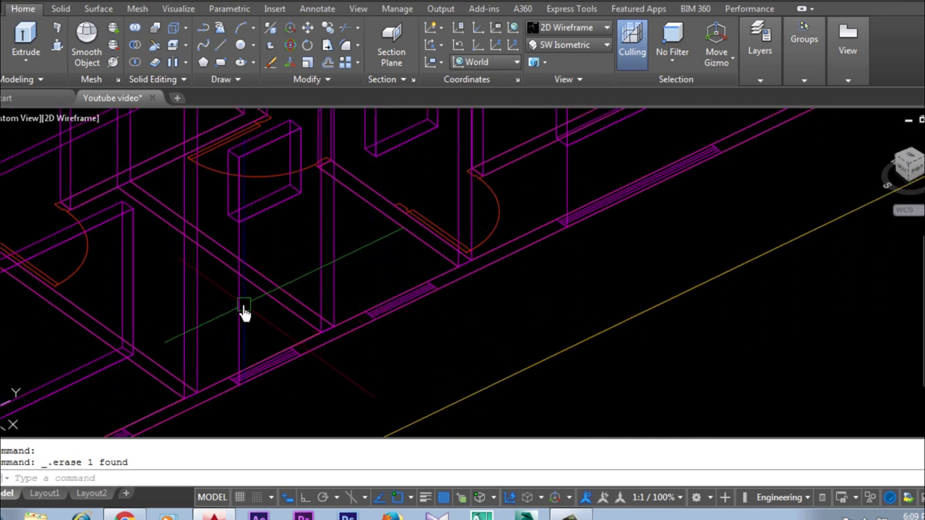
pyautogui.moveTo(238, 330)
pyautogui.mouseDown(button='middle')
pyautogui.moveTo(496, 324)
pyautogui.moveTo(443, 345)
pyautogui.mouseUp(button='middle')
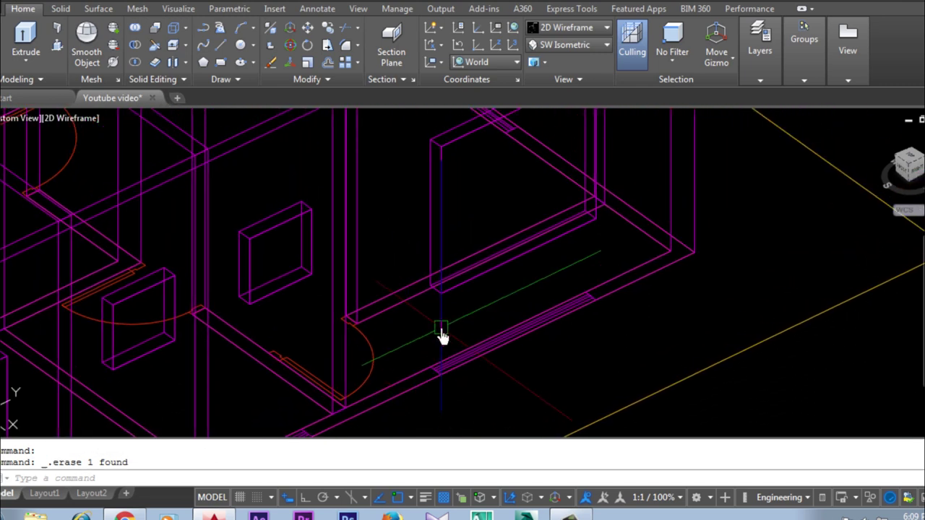
pyautogui.scroll(-3, 663, 290)
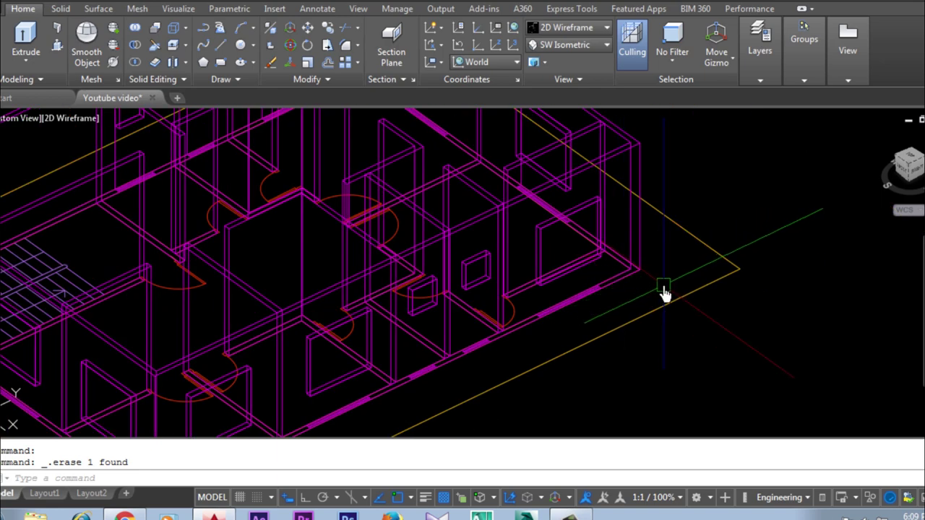
pyautogui.moveTo(652, 297)
pyautogui.keyDown('shift'); pyautogui.mouseDown(button='middle')
pyautogui.moveTo(498, 359)
pyautogui.moveTo(421, 344)
pyautogui.moveTo(450, 342)
pyautogui.mouseUp(button='middle'); pyautogui.keyUp('shift')
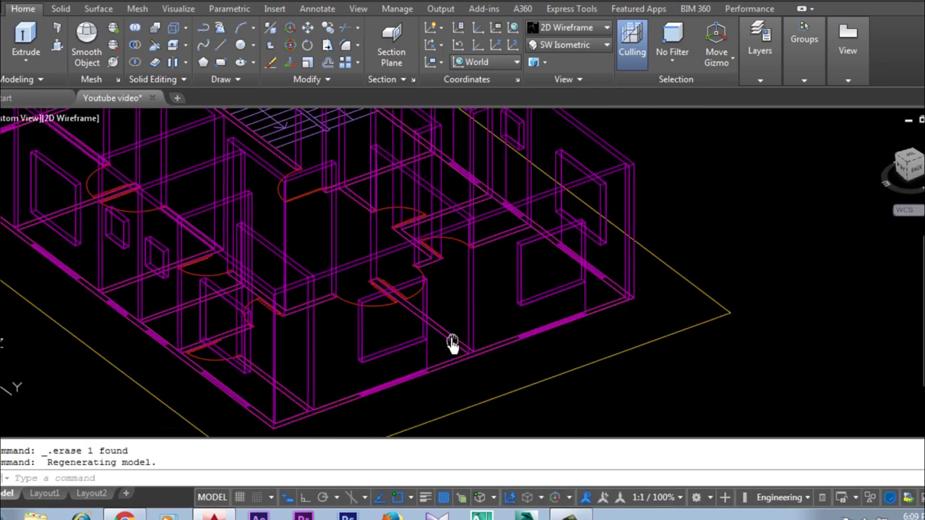
pyautogui.scroll(2, 395, 365)
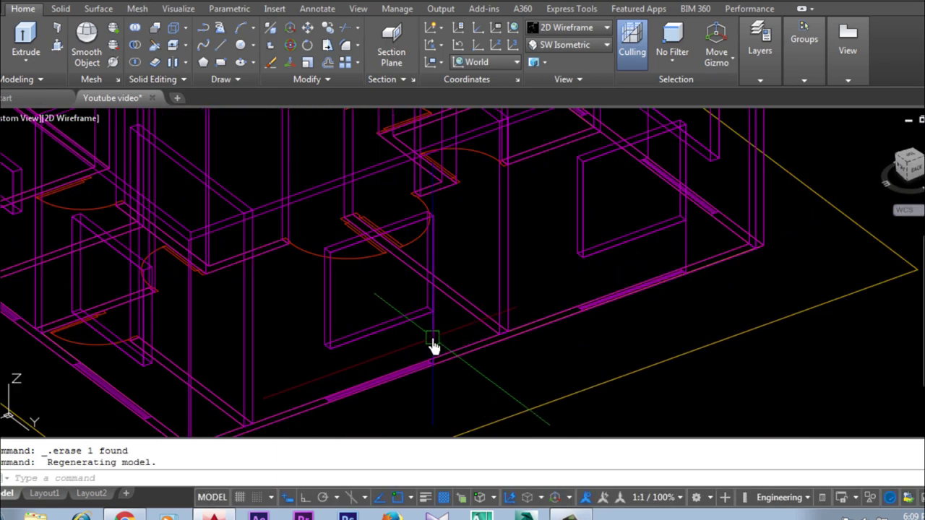
pyautogui.click(460, 351)
pyautogui.press('Delete')
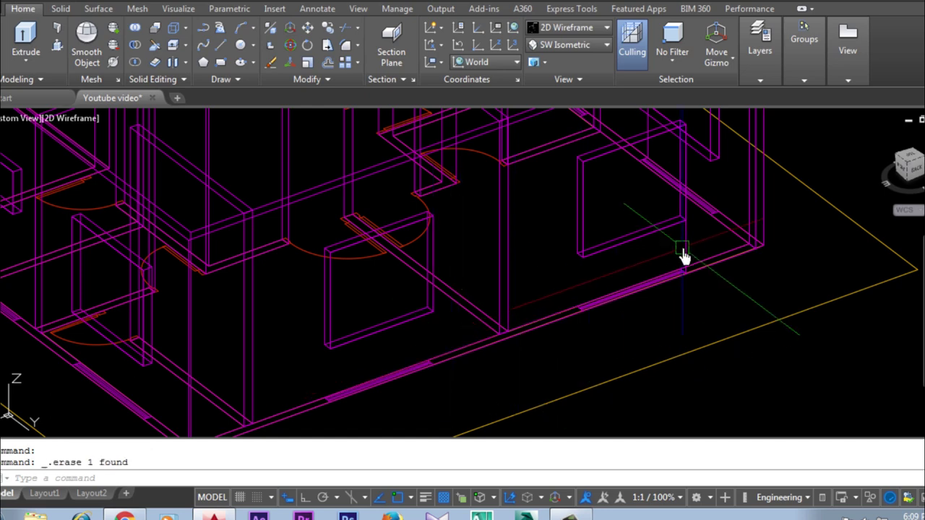
# - Erase the leftover vertical line seen from the whole-building view
pyautogui.scroll(-3, 611, 302)
pyautogui.moveTo(610, 305)
pyautogui.keyDown('shift'); pyautogui.mouseDown(button='middle')
pyautogui.moveTo(574, 320)
pyautogui.moveTo(488, 325)
pyautogui.moveTo(444, 347)
pyautogui.mouseUp(button='middle'); pyautogui.keyUp('shift')
pyautogui.scroll(2, 444, 348)
pyautogui.scroll(2, 399, 355)
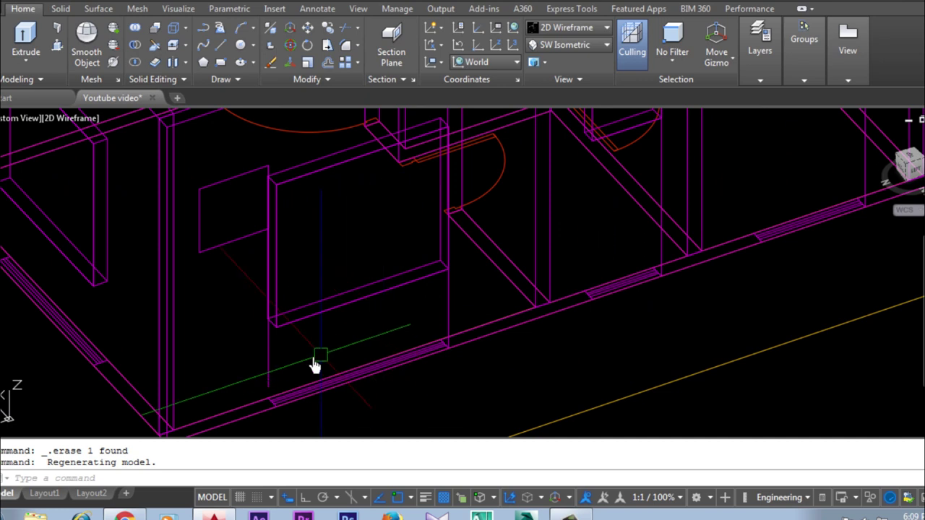
pyautogui.click(267, 361)
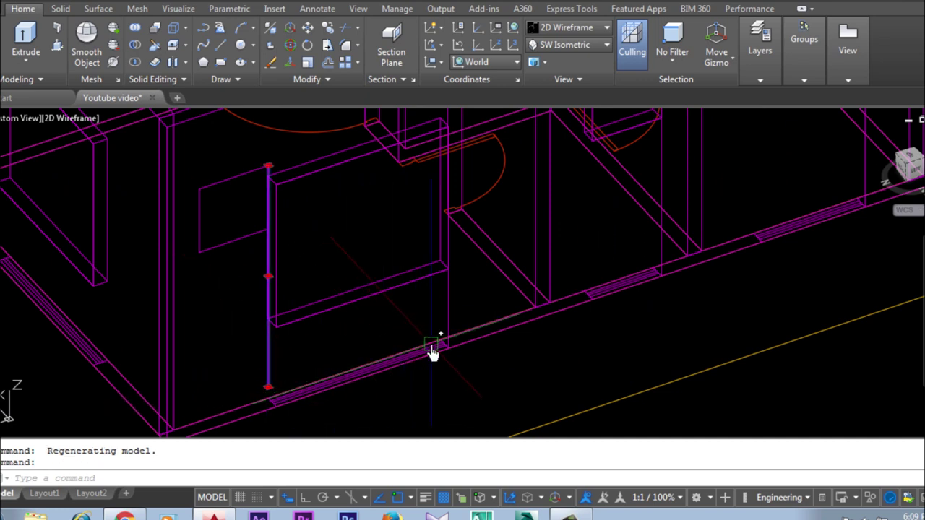
pyautogui.press('Delete')
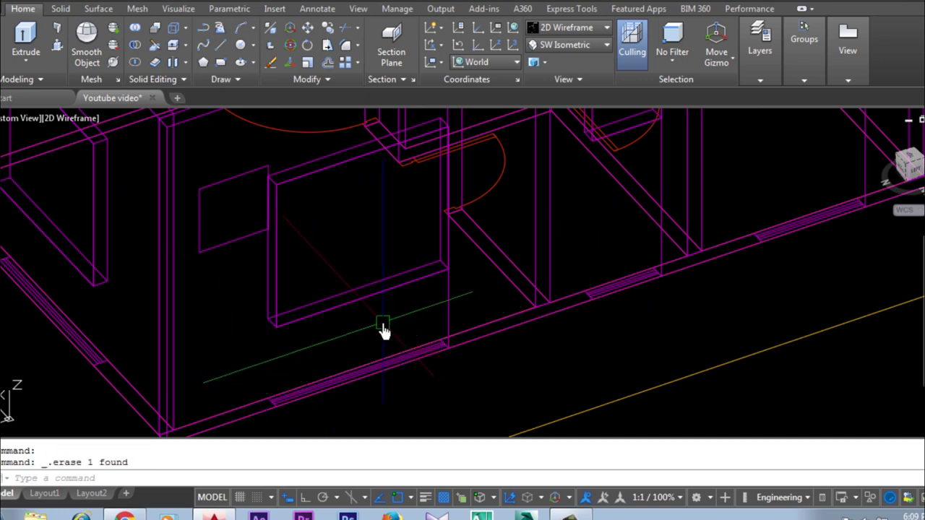
# - Erase the leftover window outline standing outside the house
pyautogui.click(222, 250)
pyautogui.scroll(-4, 324, 362)
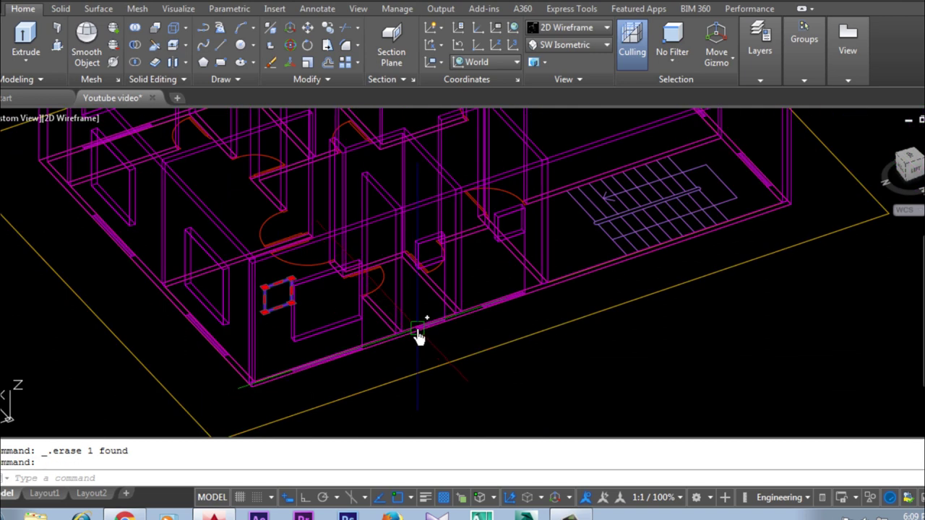
pyautogui.keyDown('shift'); pyautogui.moveTo(367, 352); pyautogui.dragTo(431, 329, button='middle'); pyautogui.keyUp('shift')
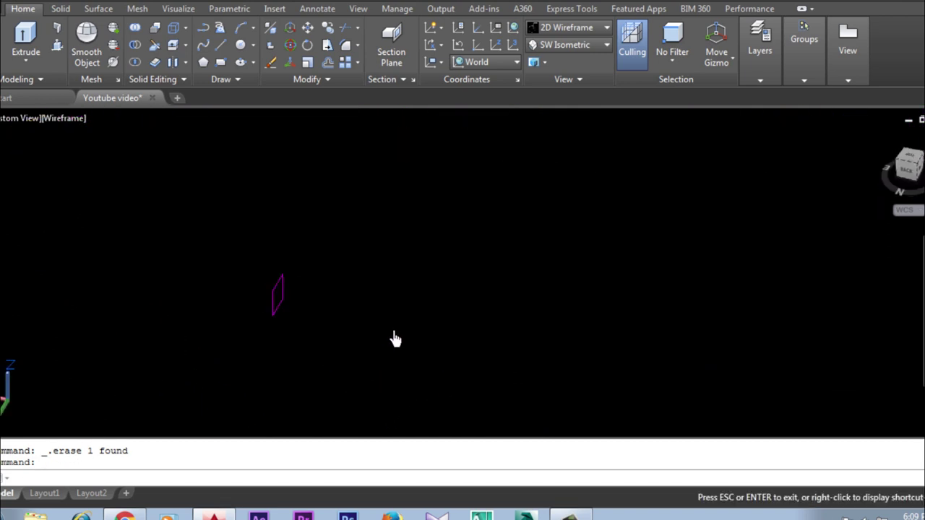
pyautogui.keyDown('shift'); pyautogui.moveTo(340, 337); pyautogui.dragTo(322, 310, button='middle'); pyautogui.keyUp('shift')
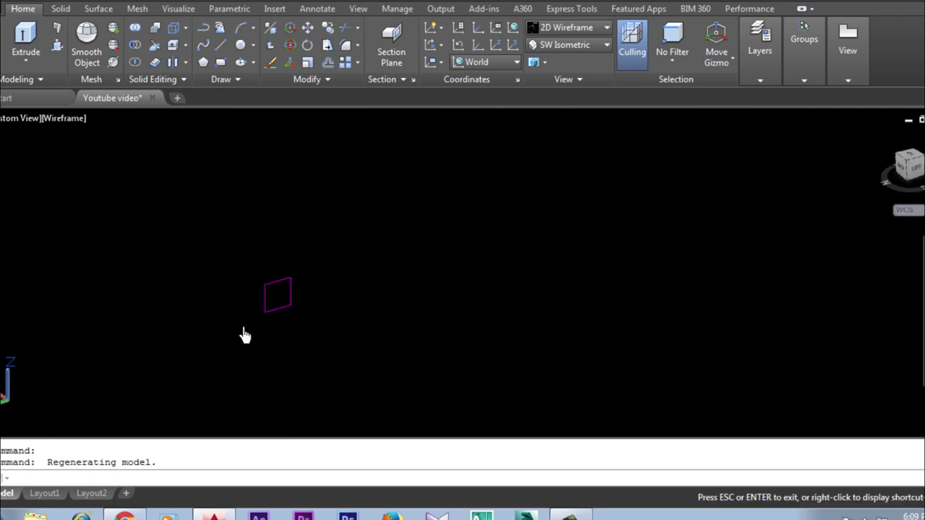
pyautogui.press('Delete')
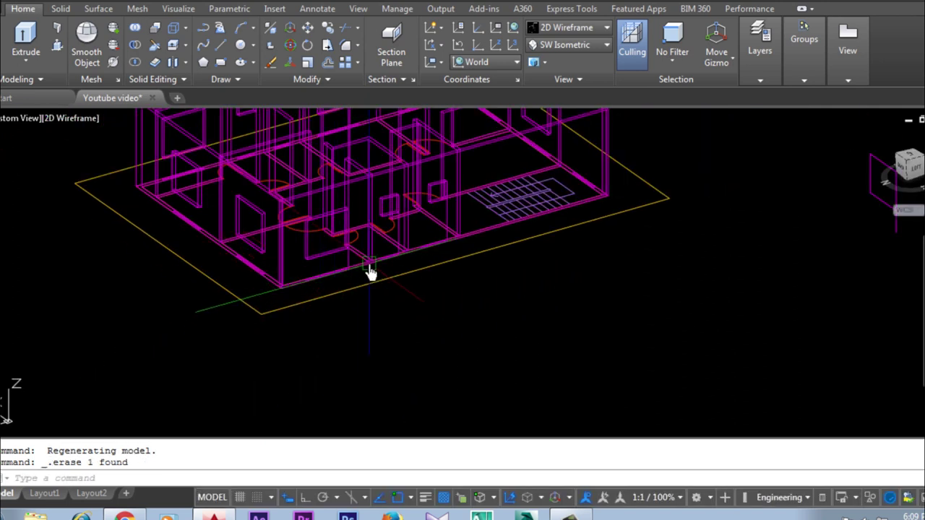
# - Clear any pending command, zoom around the model and bring up the Visual Styles list
pyautogui.scroll(3, 368, 276)
pyautogui.scroll(-2, 422, 264)
pyautogui.scroll(1, 413, 332)
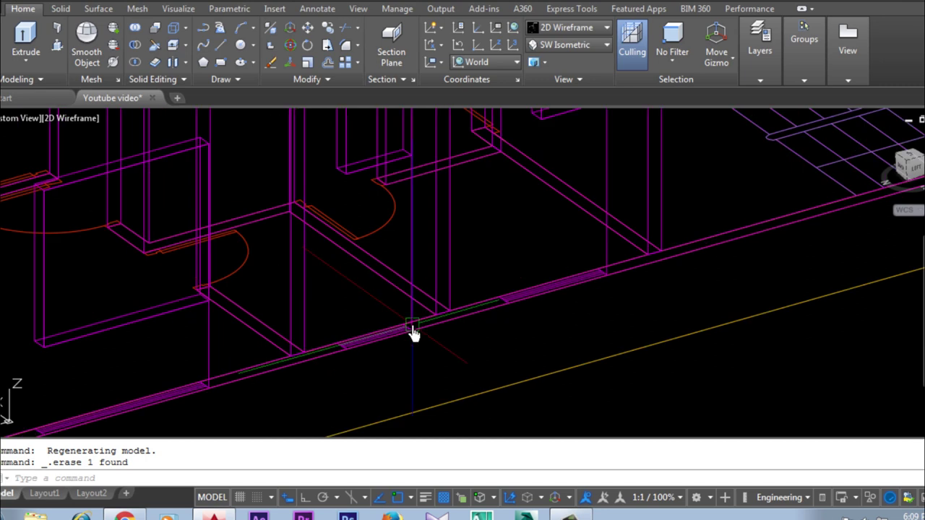
pyautogui.press('Escape')
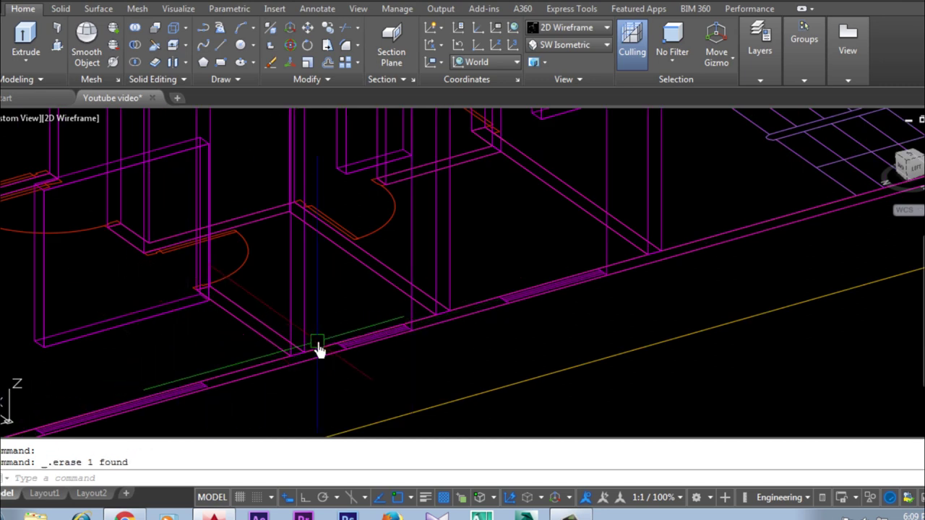
pyautogui.scroll(1, 628, 313)
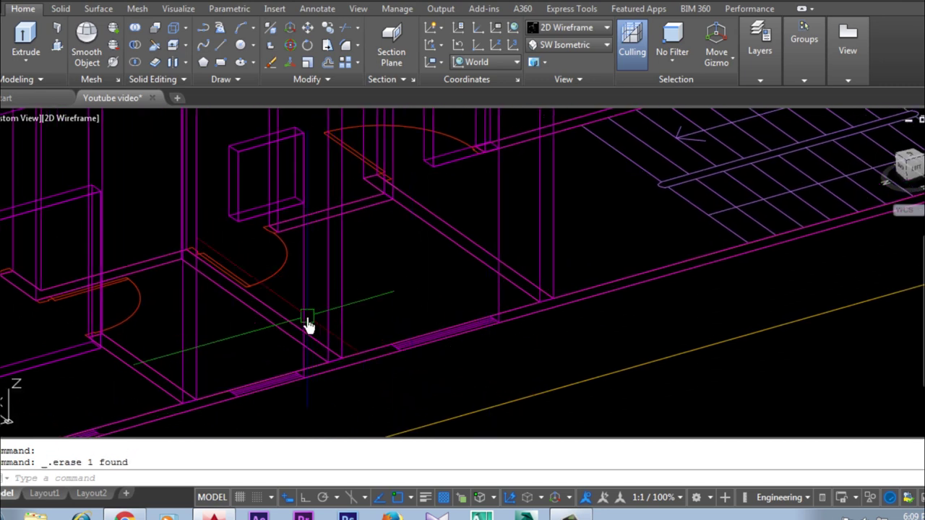
pyautogui.scroll(2, 491, 297)
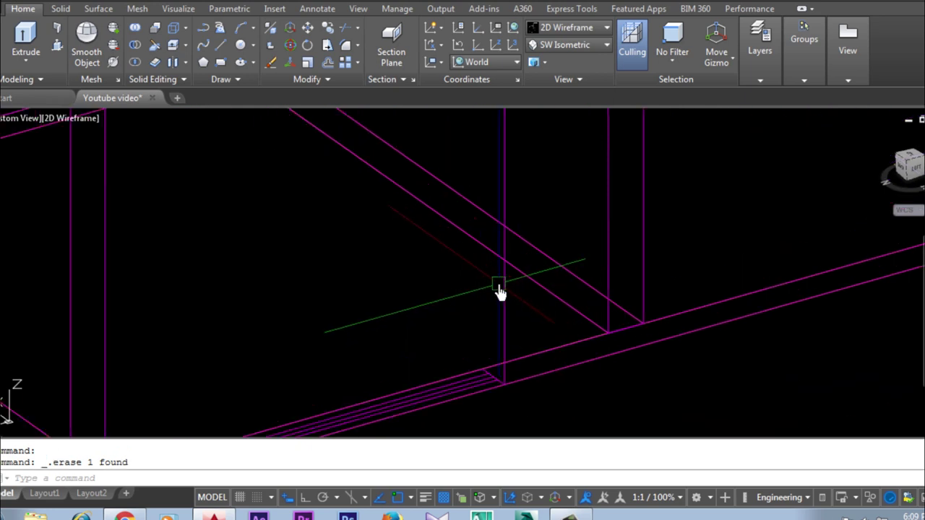
pyautogui.scroll(-3, 318, 368)
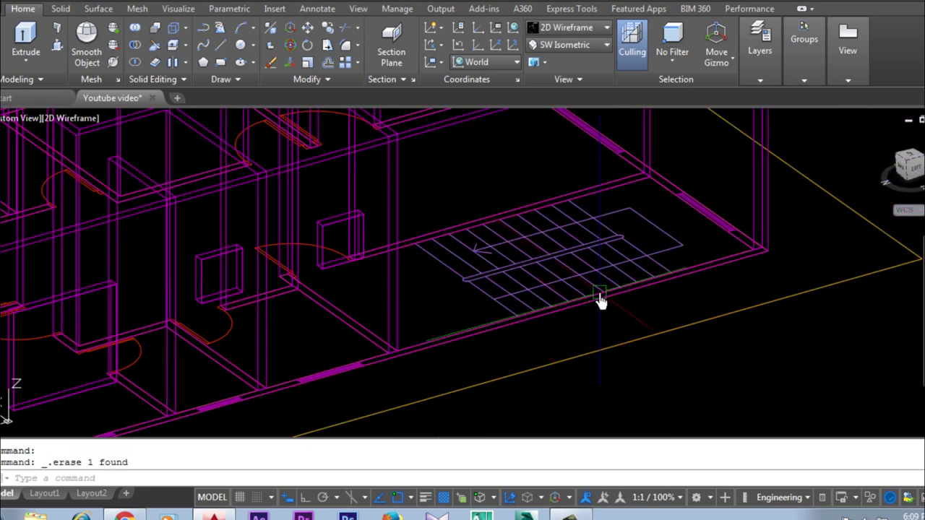
pyautogui.click(571, 27)
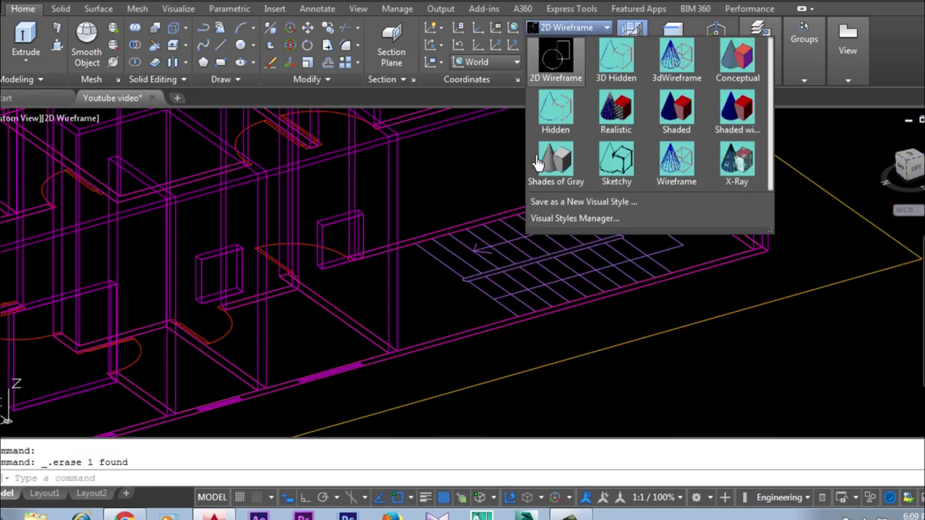
# - Show the house in Shades of Gray and orbit it to a new angle
pyautogui.click(558, 159)
pyautogui.scroll(-5, 630, 304)
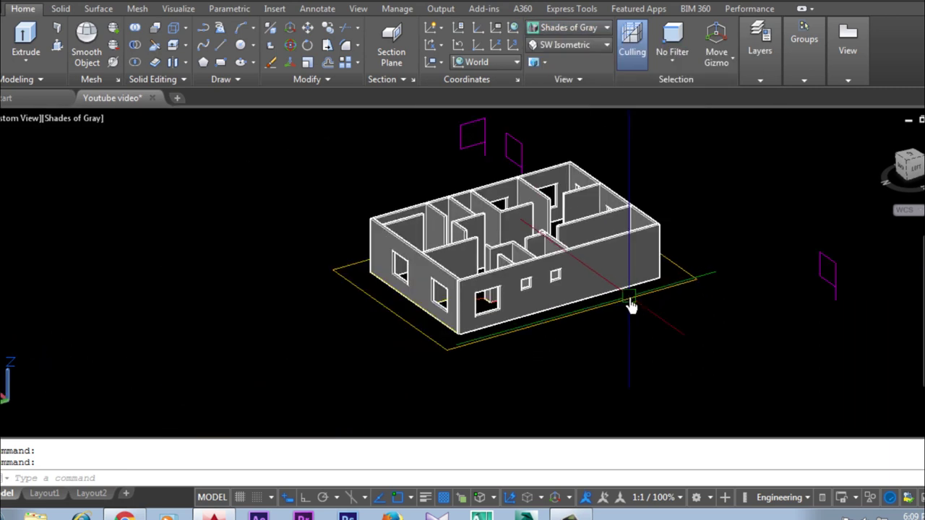
pyautogui.moveTo(459, 329)
pyautogui.keyDown('shift'); pyautogui.mouseDown(button='middle')
pyautogui.moveTo(506, 355)
pyautogui.moveTo(612, 349)
pyautogui.moveTo(646, 313)
pyautogui.moveTo(600, 337)
pyautogui.moveTo(554, 326)
pyautogui.mouseUp(button='middle'); pyautogui.keyUp('shift')
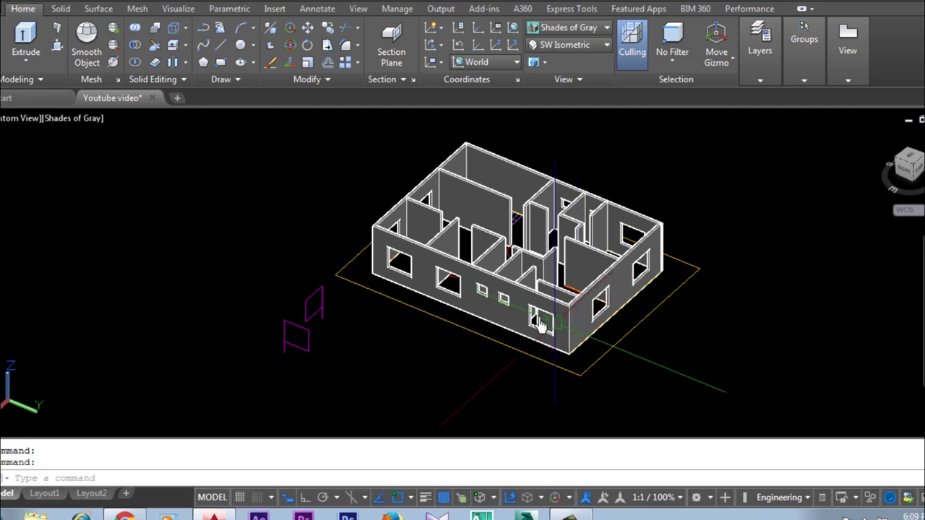
pyautogui.scroll(3, 410, 296)
pyautogui.scroll(2, 330, 316)
# - Pan, orbit and zoom in on the window openings at the house's front corner
pyautogui.moveTo(330, 316); pyautogui.dragTo(345, 299, button='middle')
pyautogui.moveTo(557, 295); pyautogui.dragTo(341, 321, button='middle')
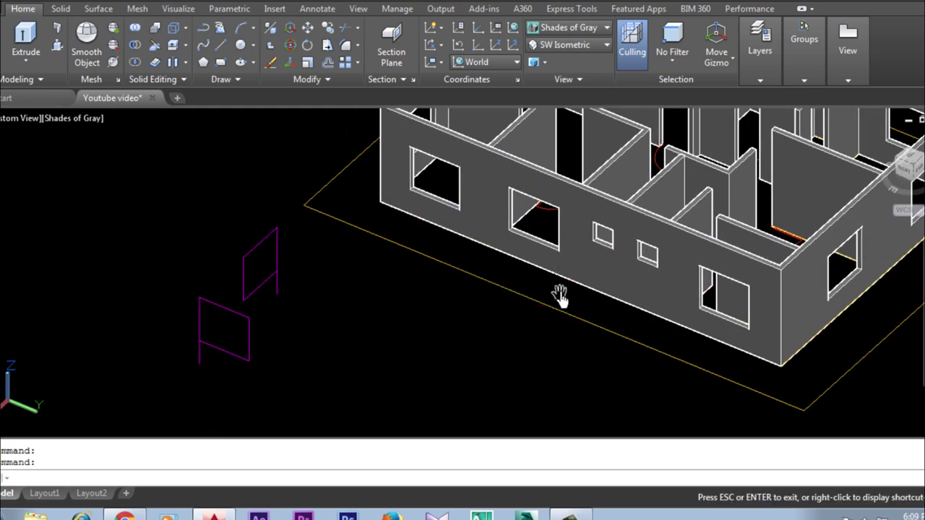
pyautogui.scroll(3, 362, 200)
pyautogui.scroll(1, 393, 274)
pyautogui.moveTo(393, 274); pyautogui.dragTo(405, 289, button='middle')
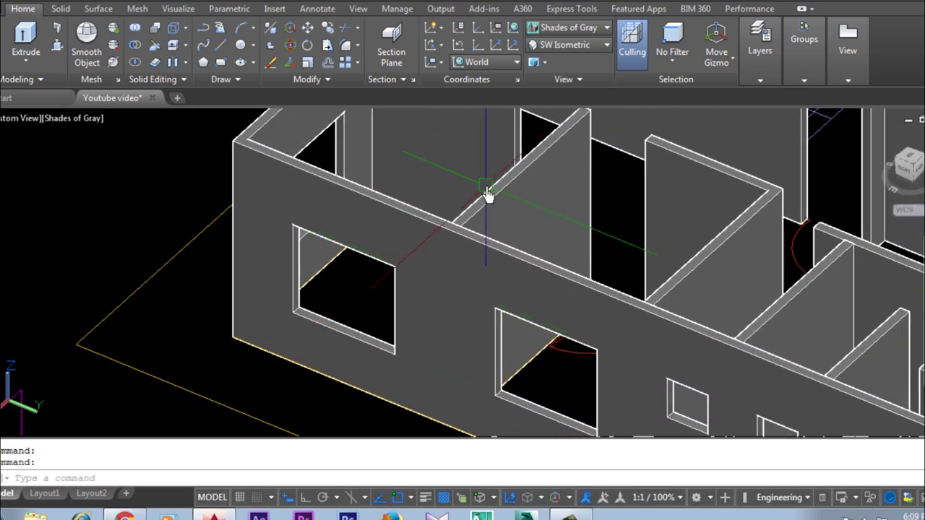
pyautogui.scroll(-1, 475, 211)
pyautogui.scroll(1, 398, 250)
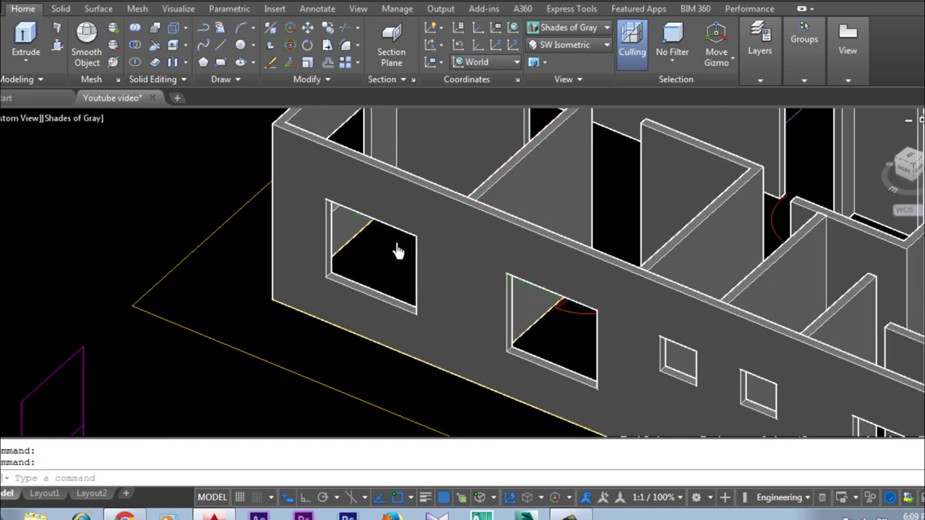
pyautogui.scroll(1, 396, 248)
pyautogui.scroll(-3, 388, 233)
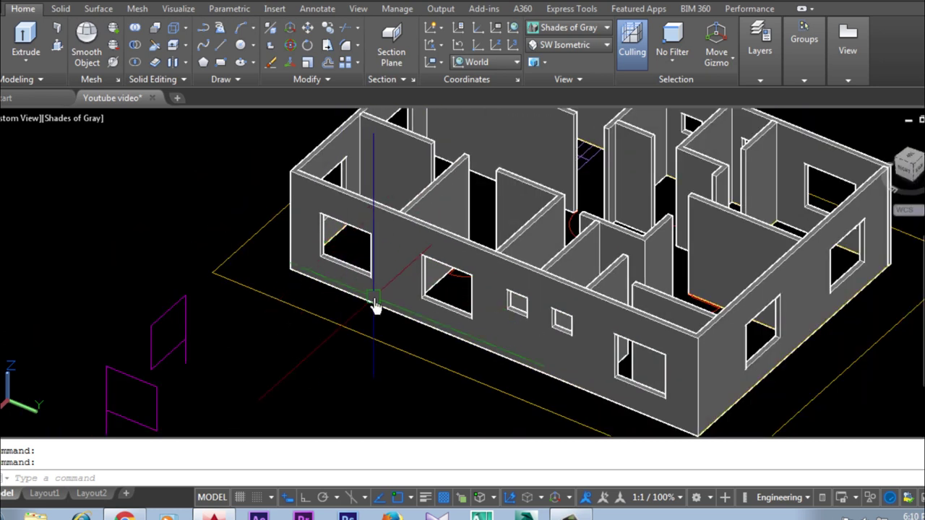
pyautogui.keyDown('shift'); pyautogui.moveTo(376, 306); pyautogui.dragTo(491, 296, button='middle'); pyautogui.keyUp('shift')
pyautogui.scroll(2, 571, 378)
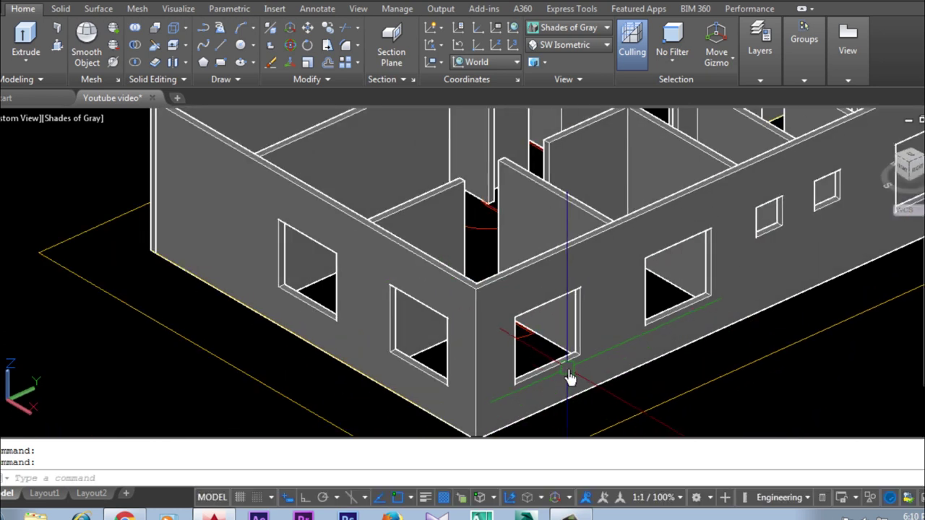
pyautogui.scroll(1, 571, 378)
pyautogui.moveTo(570, 378); pyautogui.dragTo(343, 326, button='middle')
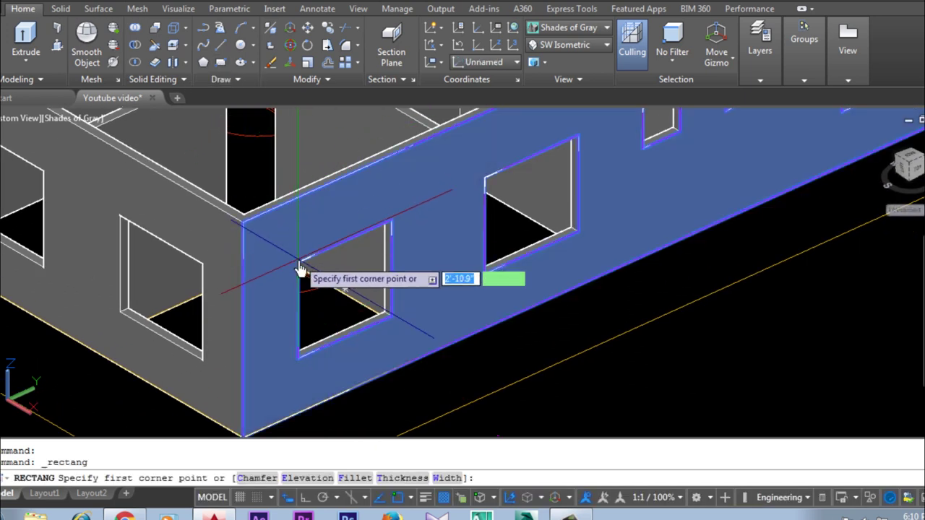
# - Draw a rectangle across the window opening just right of the house corner
pyautogui.click(345, 289)
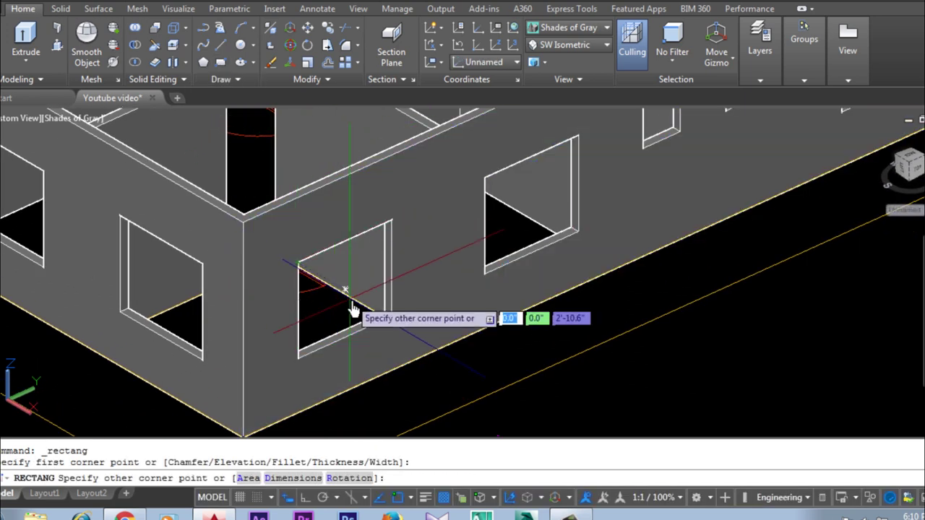
pyautogui.click(393, 319)
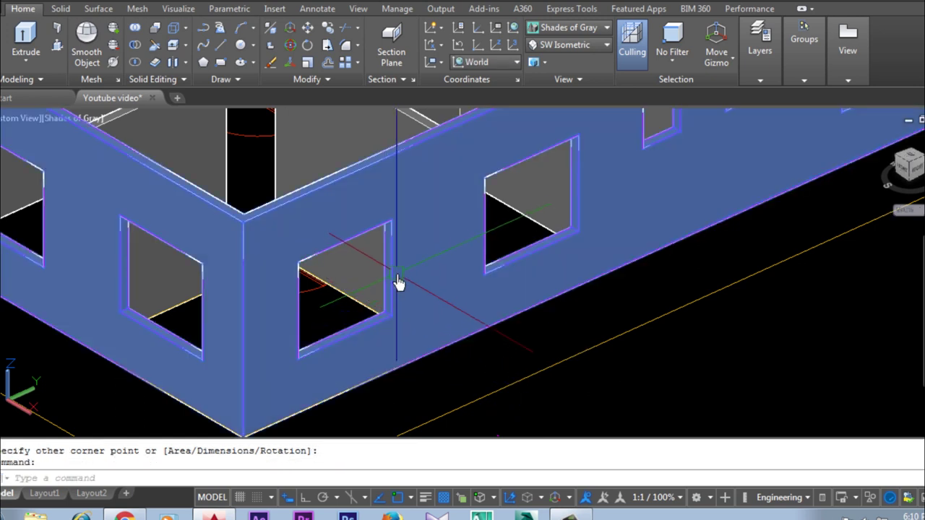
pyautogui.press('Escape')
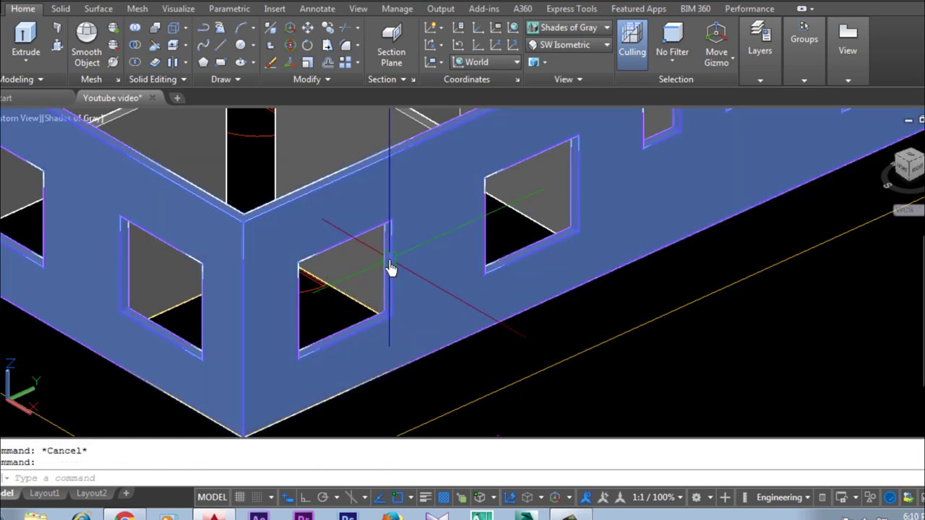
pyautogui.press('Escape')
# - Toggle the display to 2D Wireframe and back to Shades of Gray
pyautogui.click(569, 27)
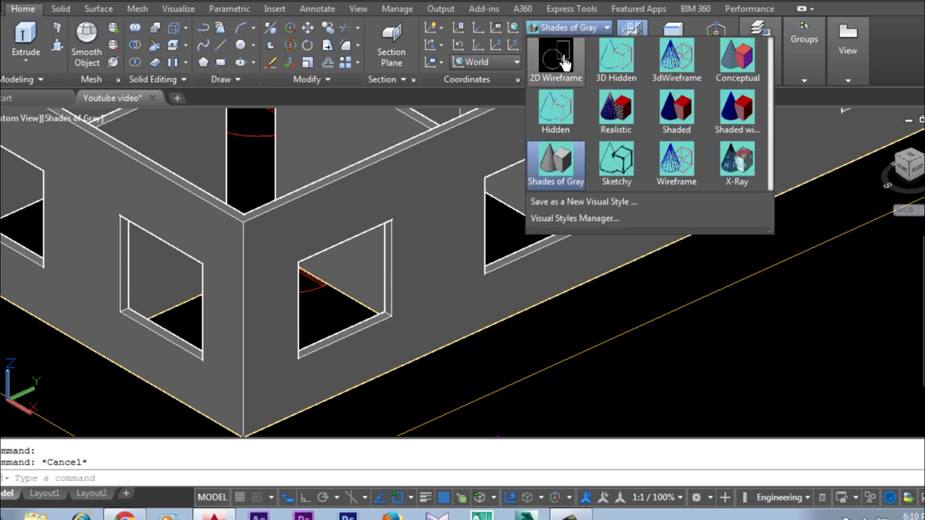
pyautogui.click(557, 61)
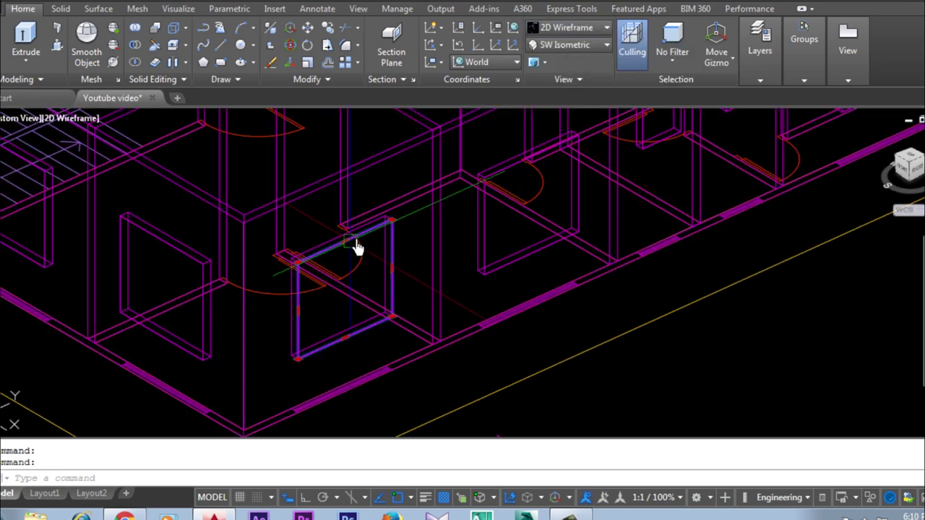
pyautogui.click(569, 28)
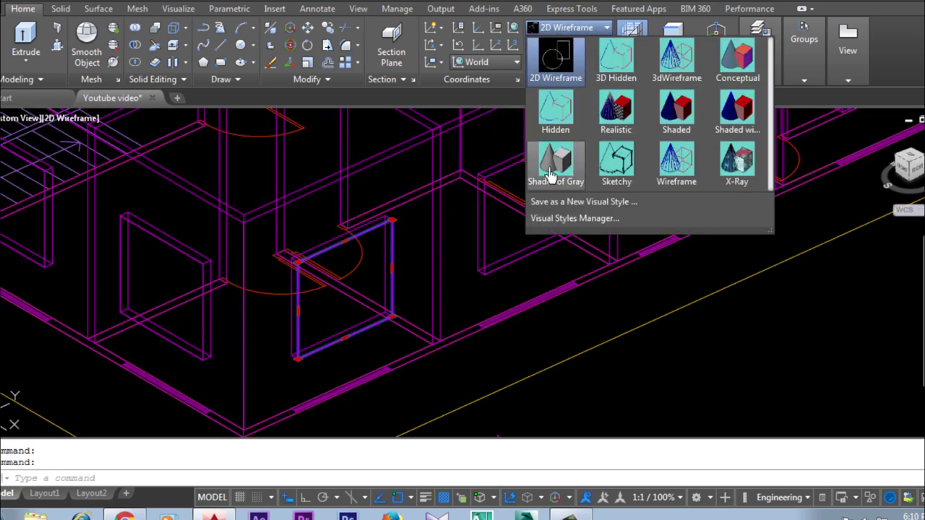
pyautogui.click(549, 174)
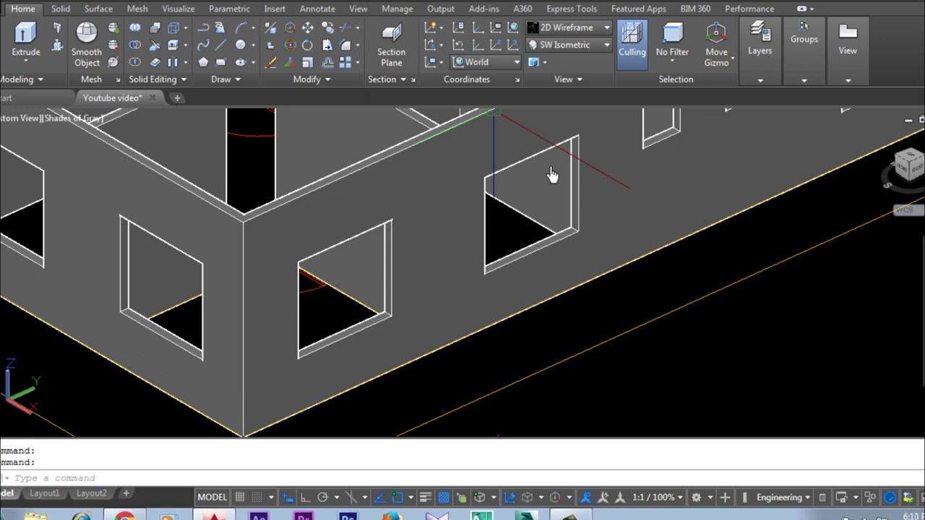
pyautogui.click(328, 33)
# - Abandon copying the front wall, clear the selection and switch to 2D Wireframe
pyautogui.scroll(-3, 514, 227)
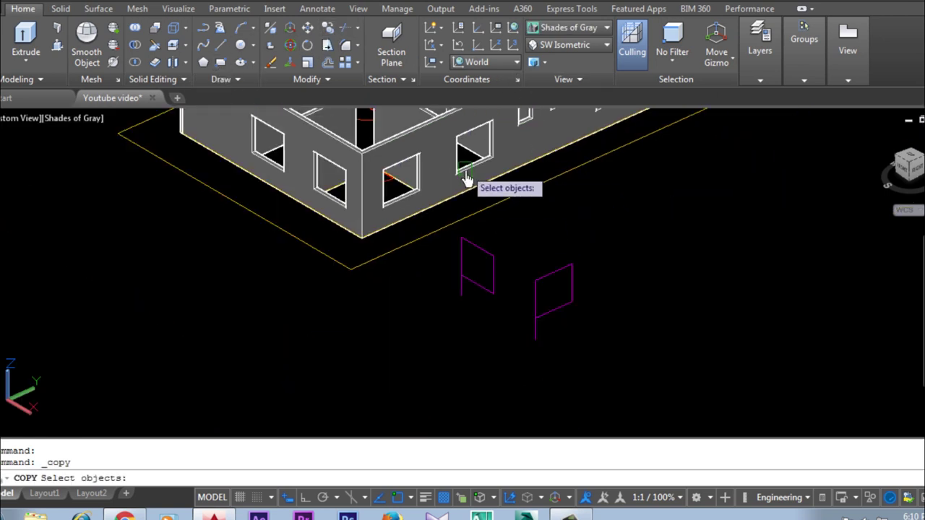
pyautogui.scroll(3, 470, 177)
pyautogui.scroll(1, 474, 172)
pyautogui.click(473, 172)
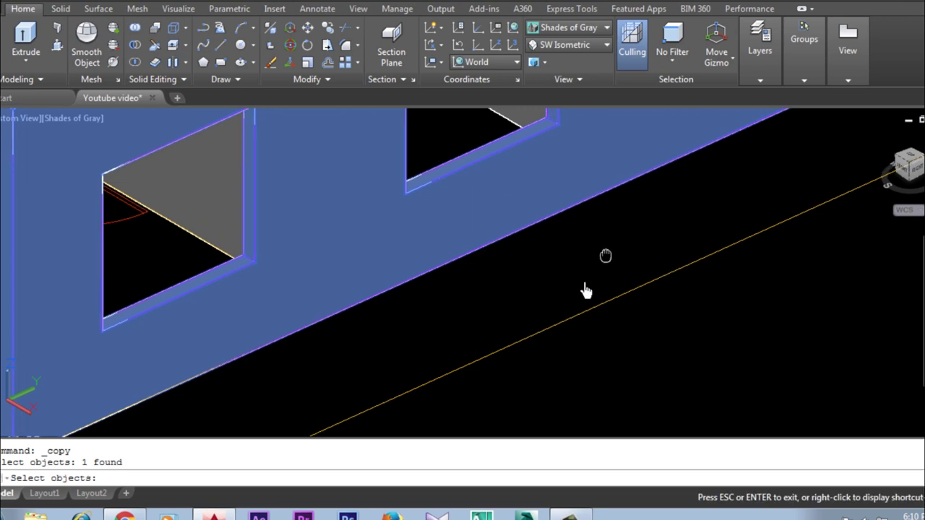
pyautogui.moveTo(609, 260); pyautogui.dragTo(795, 263, button='middle')
pyautogui.press('Escape')
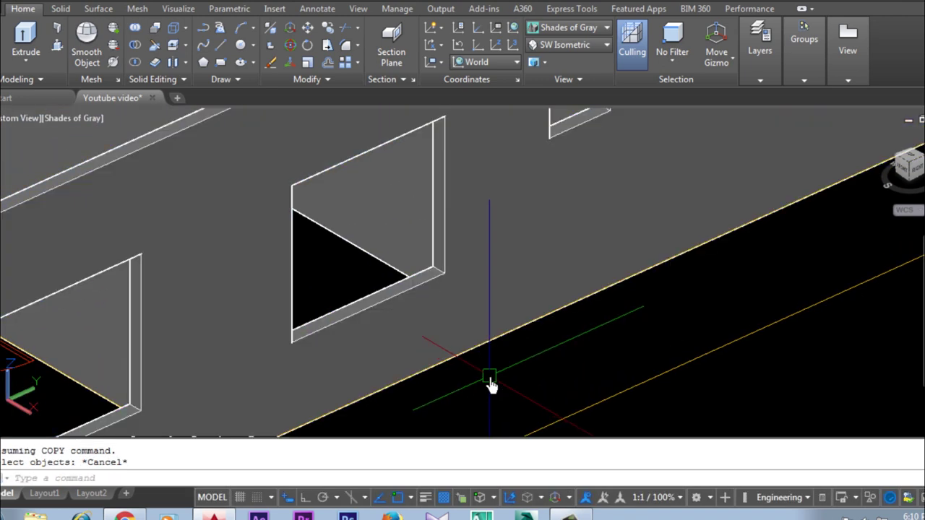
pyautogui.click(391, 155)
pyautogui.press('Escape')
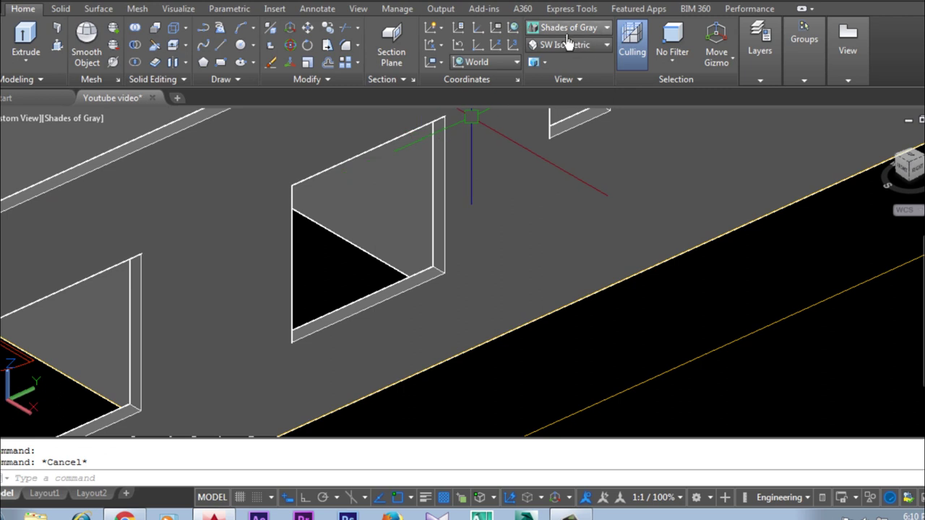
pyautogui.click(567, 27)
pyautogui.click(563, 76)
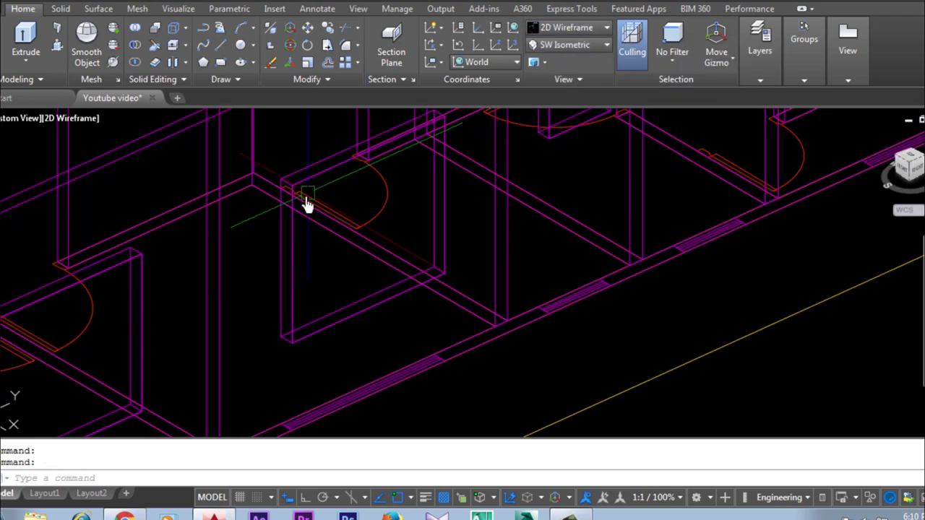
# - Start moving the rectangle in the window opening from a picked base point, then cancel
pyautogui.click(350, 209)
pyautogui.click(308, 34)
pyautogui.scroll(-2, 479, 166)
pyautogui.scroll(-4, 499, 197)
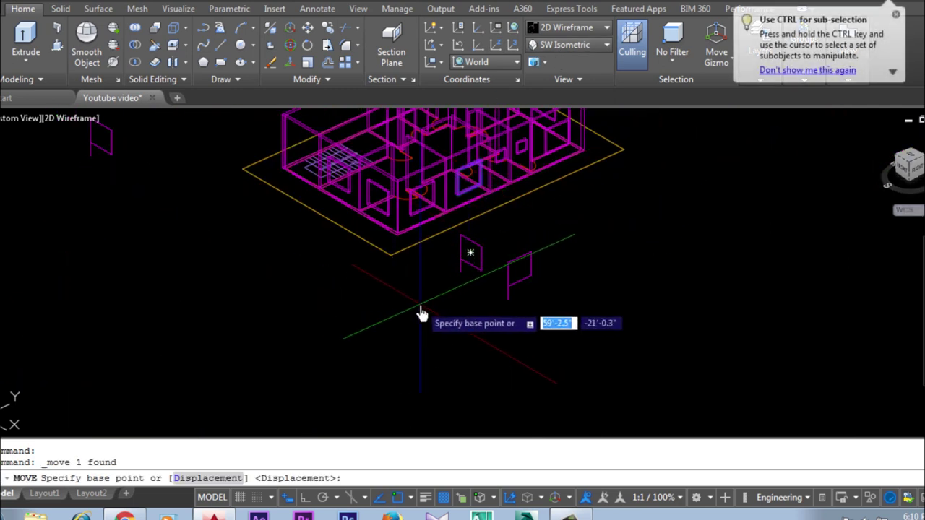
pyautogui.click(421, 314)
pyautogui.press('Escape')
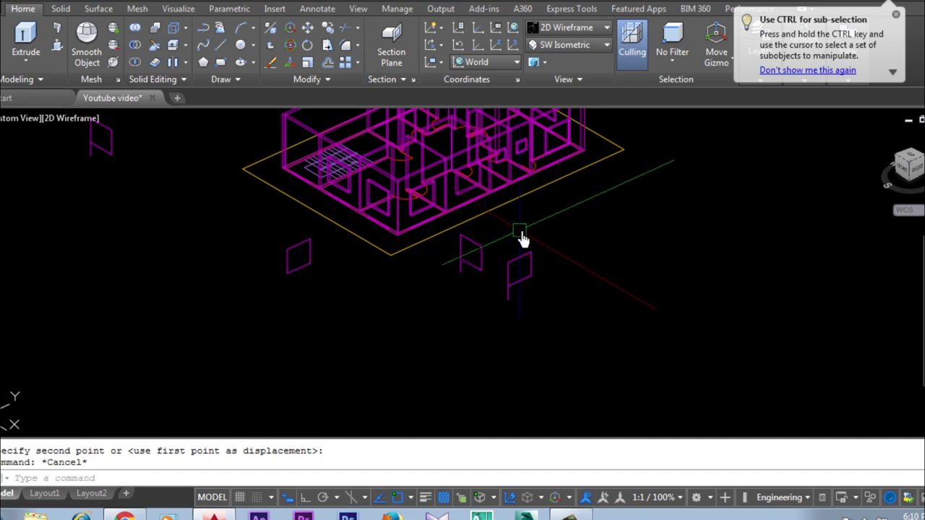
# - Pan and zoom onto the magenta rectangle standing in front of the house
pyautogui.moveTo(523, 239); pyautogui.dragTo(471, 289, button='middle')
pyautogui.scroll(5, 249, 307)
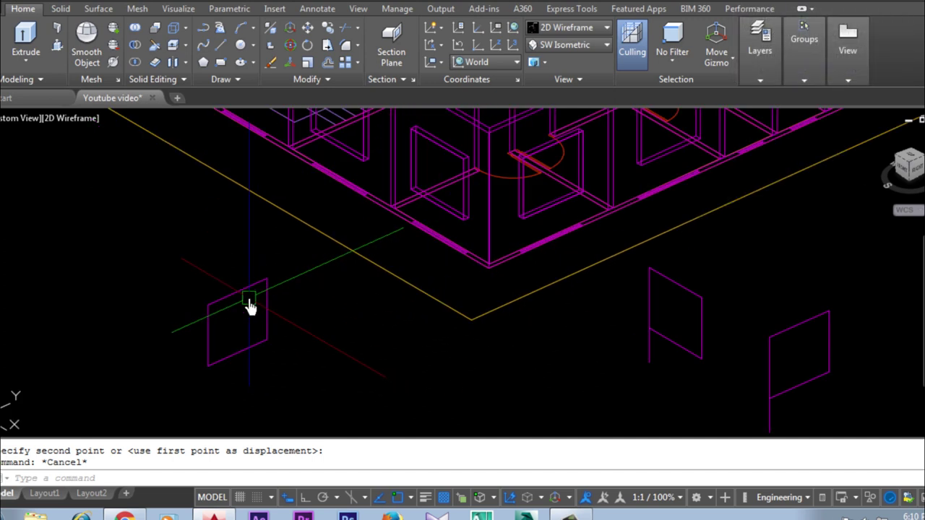
pyautogui.scroll(2, 248, 306)
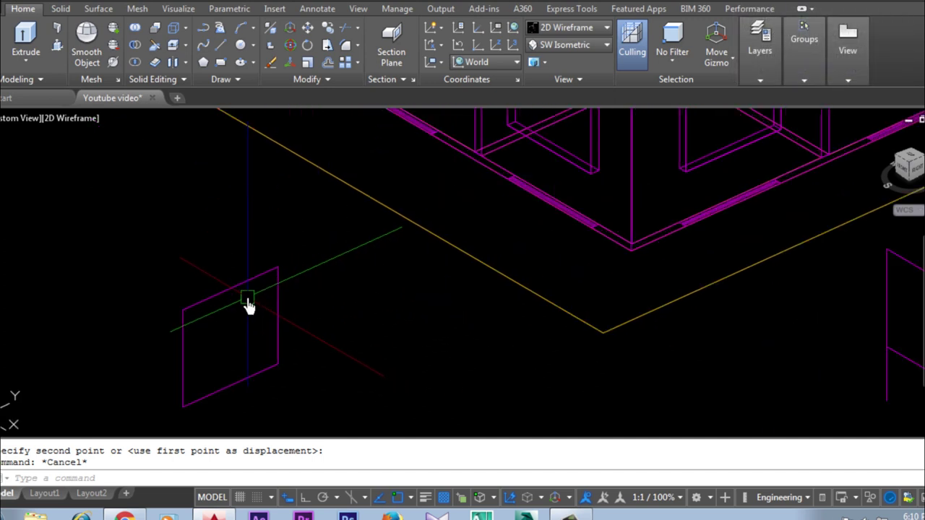